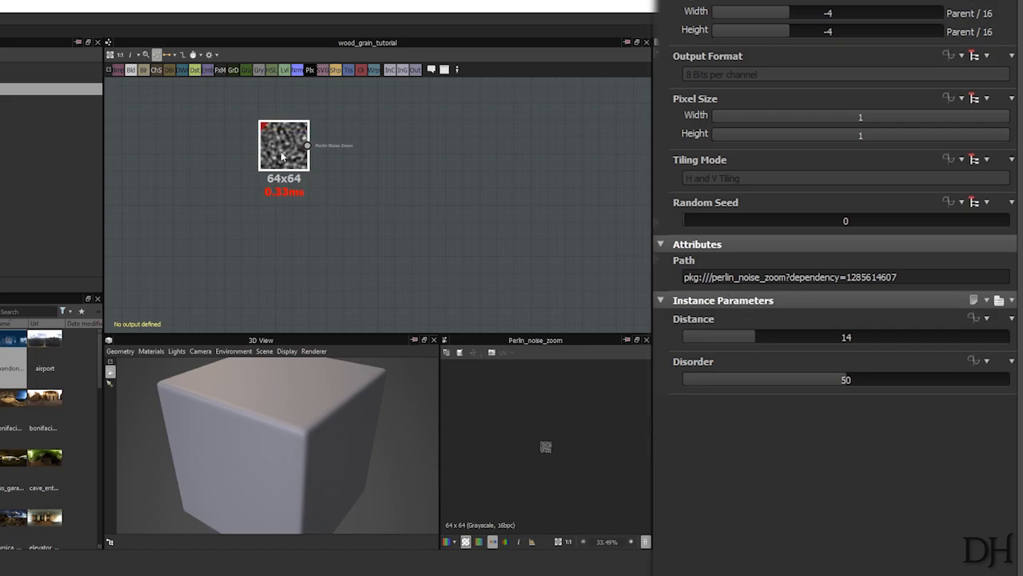
Step: Duplicate the Perlin Noise Zoom node twice, stack the copies beneath the original, and give each a different random seed
key("ctrl+d")
left_click_drag(377, 205, 291, 211)
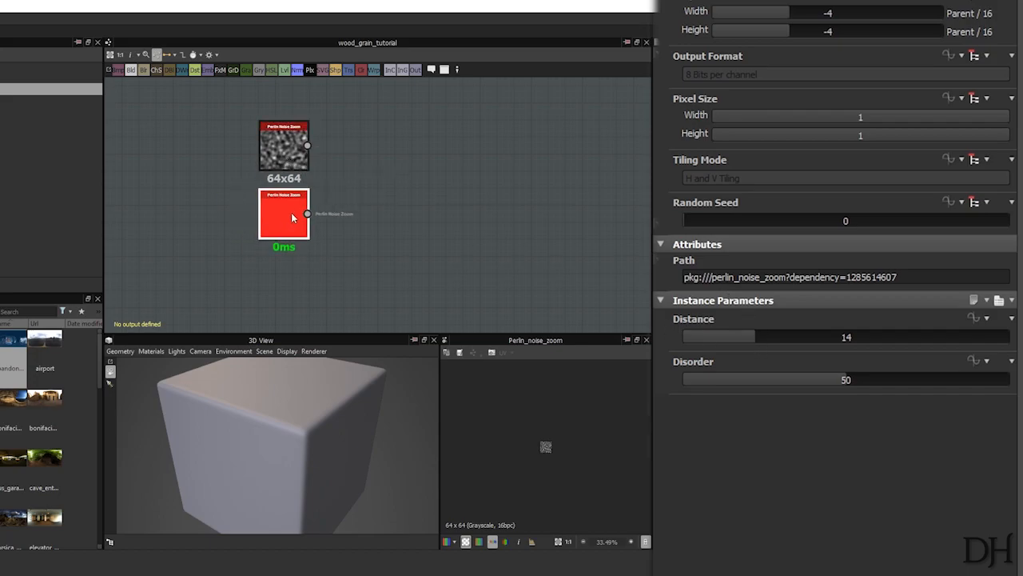
left_click(712, 222)
key("ctrl+d")
left_click_drag(378, 205, 283, 283)
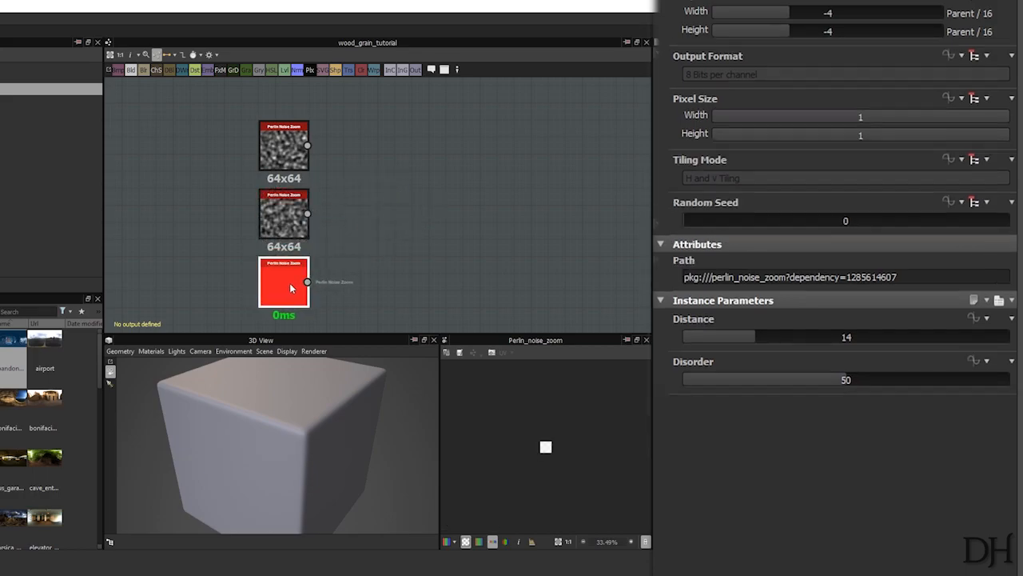
left_click(751, 219)
Step: Add a fourth Perlin Noise Zoom copy beneath the stack and set its random seed to 3
middle_click_drag(300, 234, 311, 141)
key("ctrl+d")
left_click_drag(354, 203, 294, 265)
left_click(755, 218)
left_click(754, 216)
Step: Add a Levels node after the first Perlin Noise Zoom and set its output width and height to 4 (Input x 16)
middle_click_drag(379, 125, 360, 219)
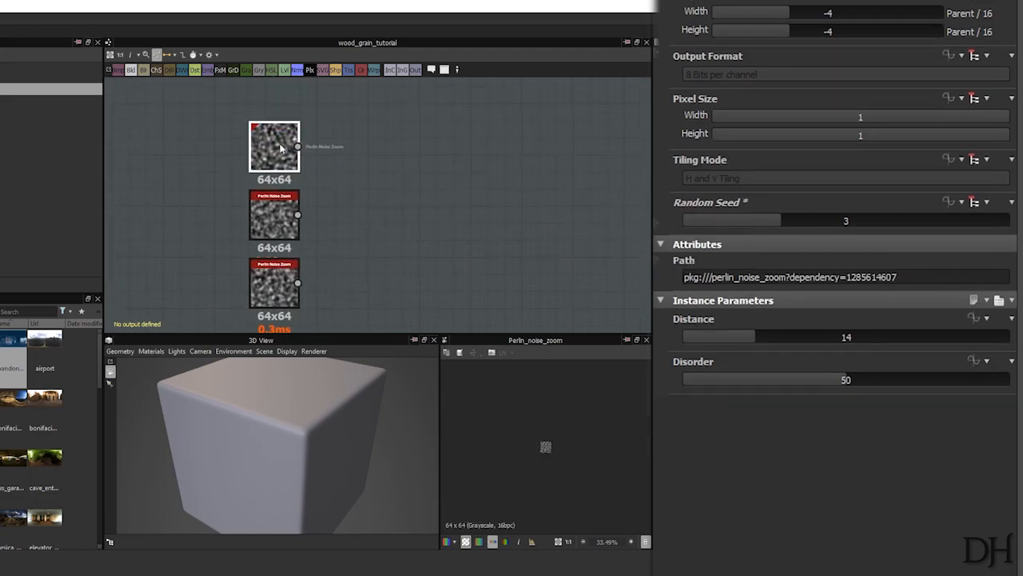
key("space")
type("level")
key("Return")
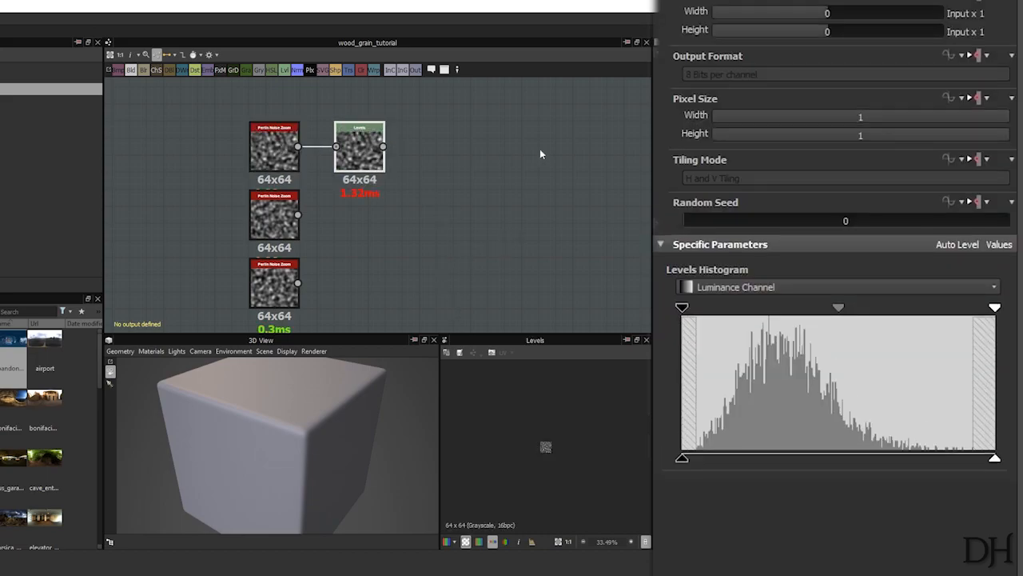
left_click(855, 31)
left_click(857, 8)
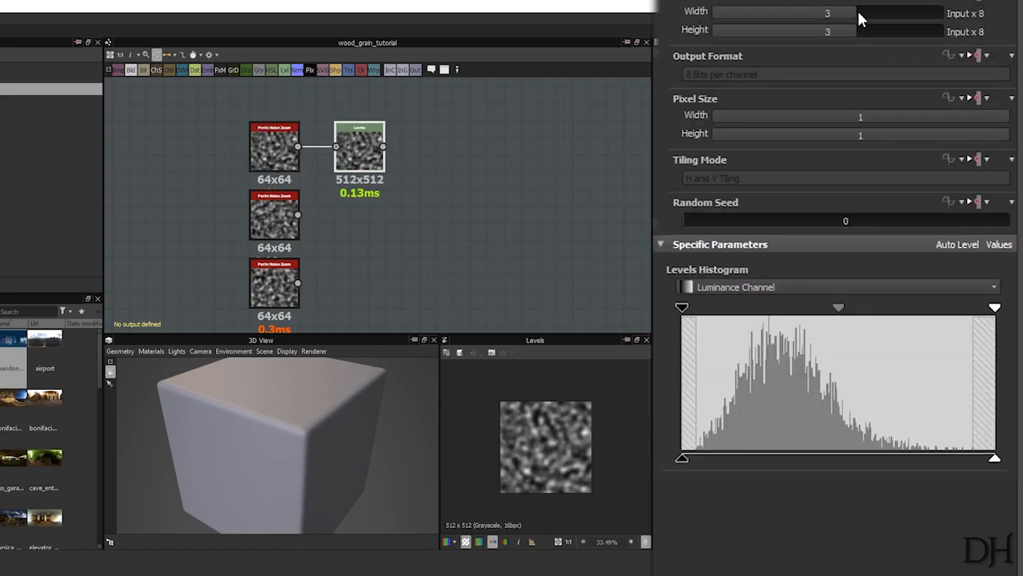
left_click_drag(856, 9, 868, 12)
left_click(867, 30)
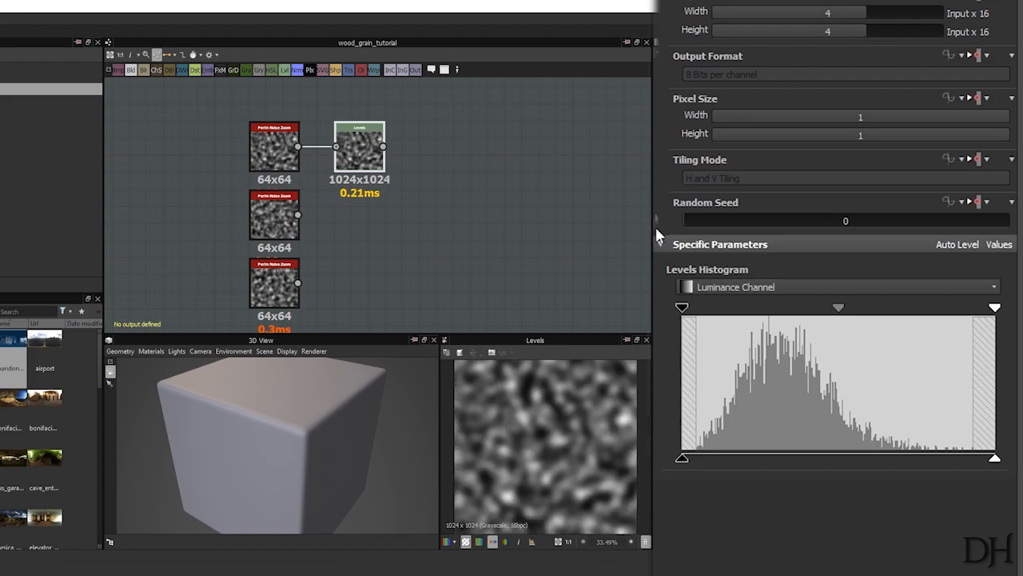
Step: Raise the Levels node's input black point to about 60% of the histogram range, keeping the white point at maximum
scroll(355, 147, "up", 2)
middle_click_drag(355, 146, 359, 179)
scroll(359, 179, "up", 1)
scroll(504, 431, "down", 1)
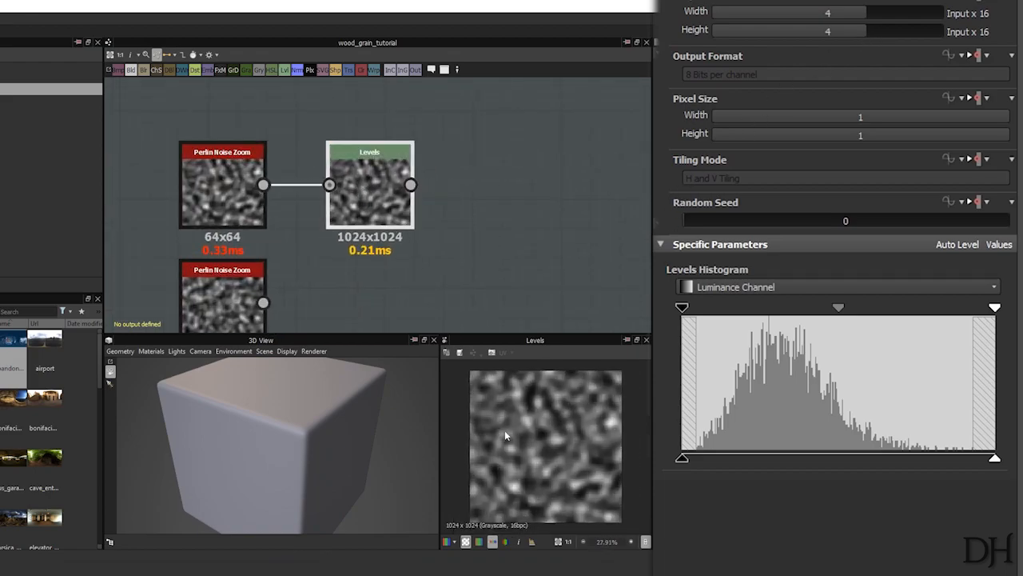
left_click_drag(682, 307, 788, 307)
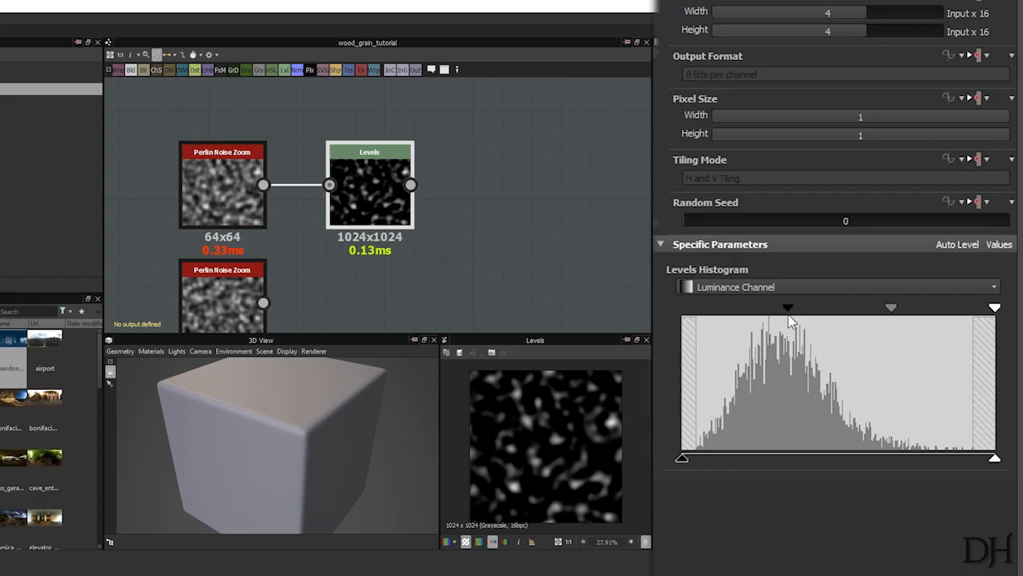
left_click_drag(994, 308, 966, 309)
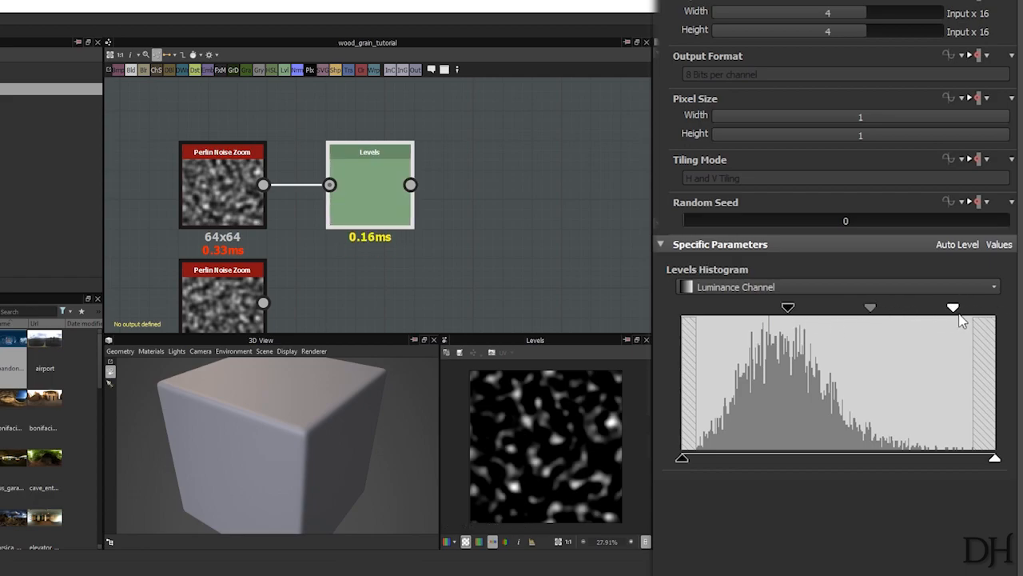
left_click_drag(789, 309, 998, 310)
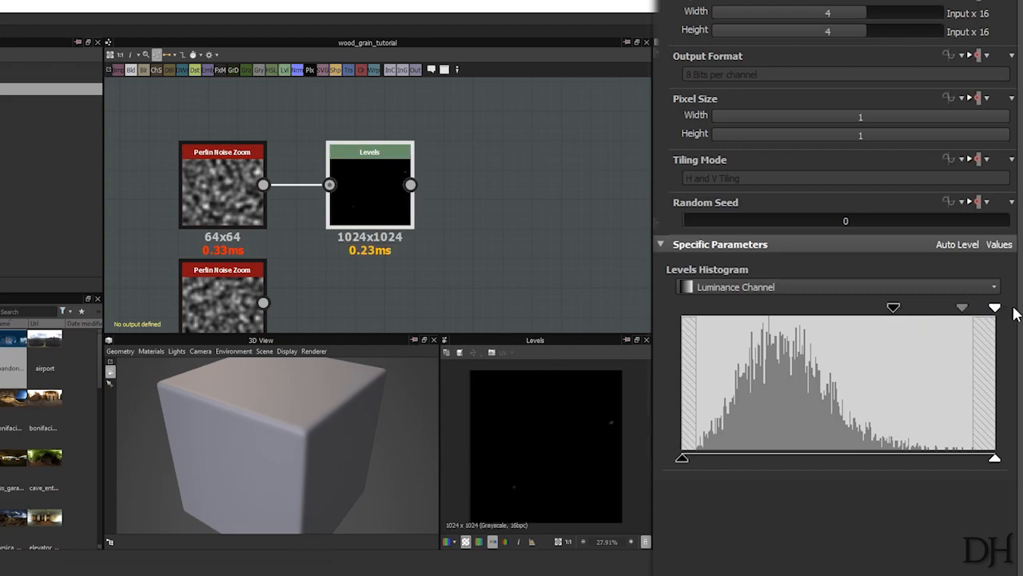
mouse_move(893, 308)
left_mouse_down()
mouse_move(845, 311)
mouse_move(873, 312)
left_mouse_up()
Step: Duplicate the adjusted Levels node three times and connect one copy to each remaining Perlin Noise Zoom node
middle_click_drag(358, 245, 380, 147)
scroll(368, 183, "down", 4)
key("ctrl+d")
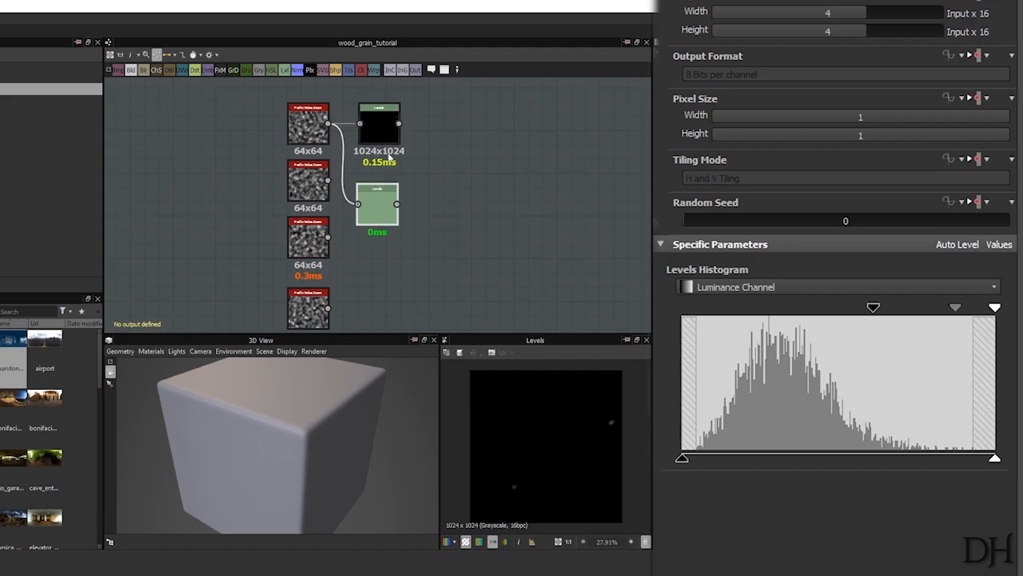
left_click_drag(327, 182, 368, 204)
left_click_drag(376, 208, 371, 247)
key("ctrl+d")
middle_click_drag(375, 257, 374, 195)
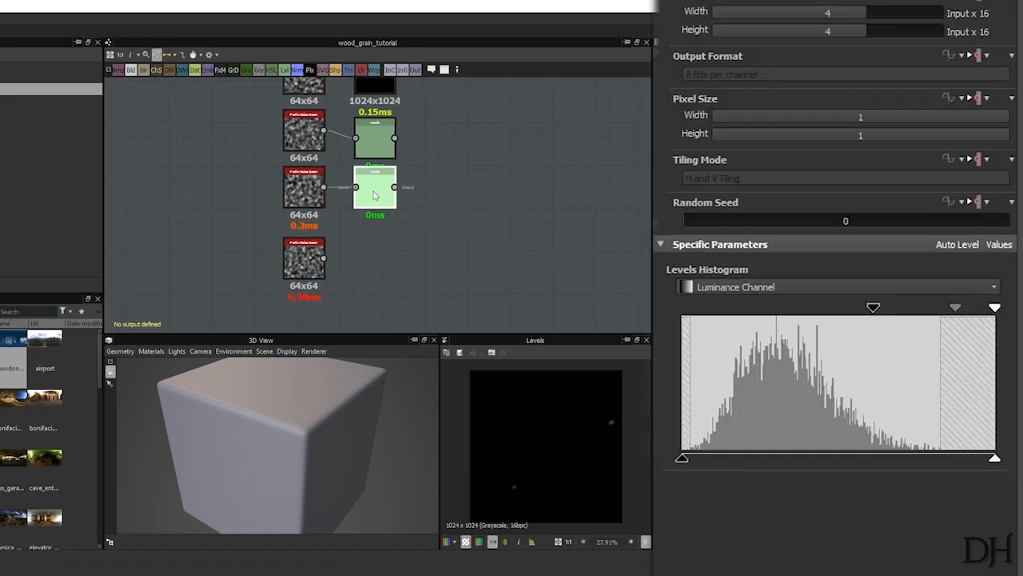
key("ctrl+d")
left_click_drag(381, 214, 371, 264)
Step: Combine the third and fourth Levels nodes with a Blend node set to Add (Linear Dodge)
left_click_drag(379, 271, 395, 187)
key("space")
left_click(422, 248)
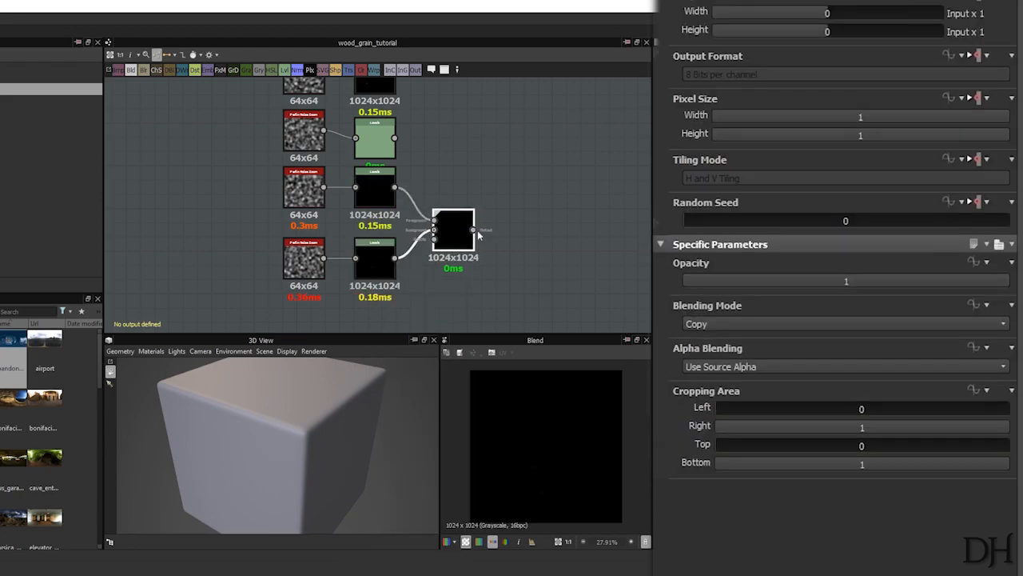
left_click(722, 323)
left_click(723, 353)
Step: Duplicate the Blend node and feed the copy from the first and second Levels nodes
middle_click_drag(469, 231, 427, 279)
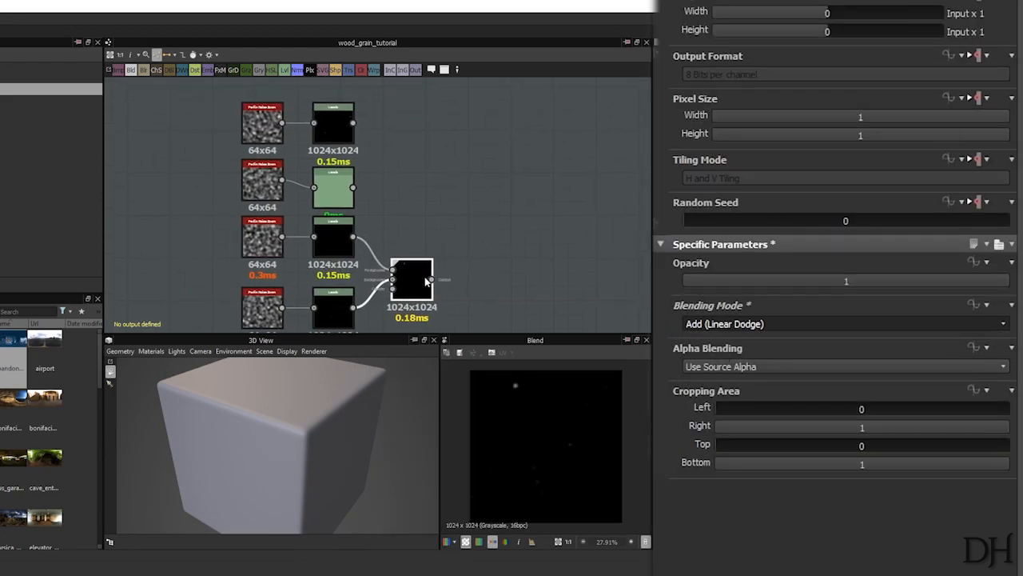
key("ctrl+d")
left_click_drag(378, 203, 418, 151)
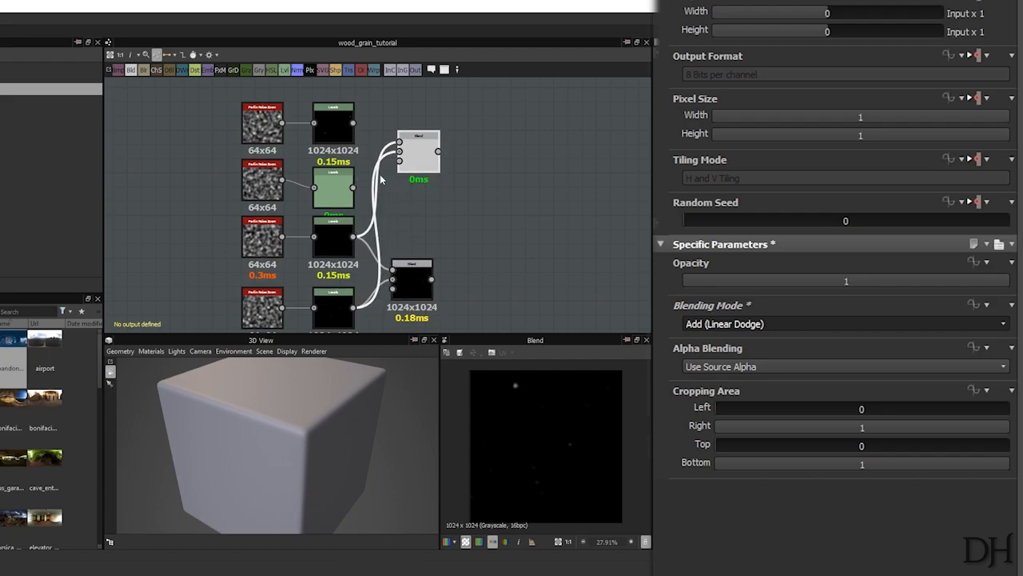
left_click_drag(354, 188, 354, 124)
left_click_drag(416, 153, 417, 167)
Step: Duplicate the Blend node again and connect the two existing Blend outputs to the copy's foreground and background
key("ctrl+d")
left_click_drag(378, 206, 491, 240)
left_click_drag(432, 279, 470, 237)
left_click_drag(438, 165, 510, 233)
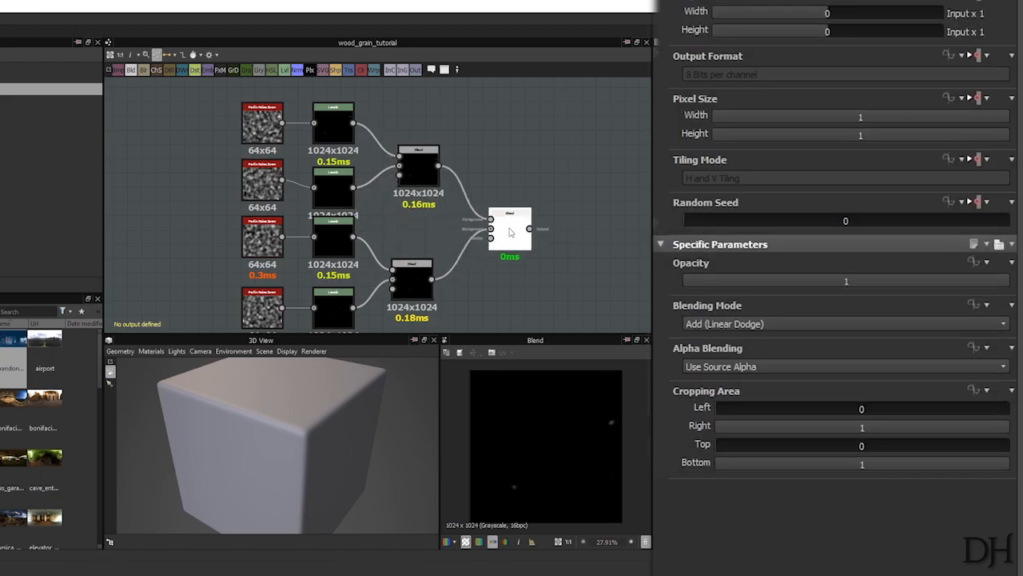
middle_click_drag(509, 232, 396, 213)
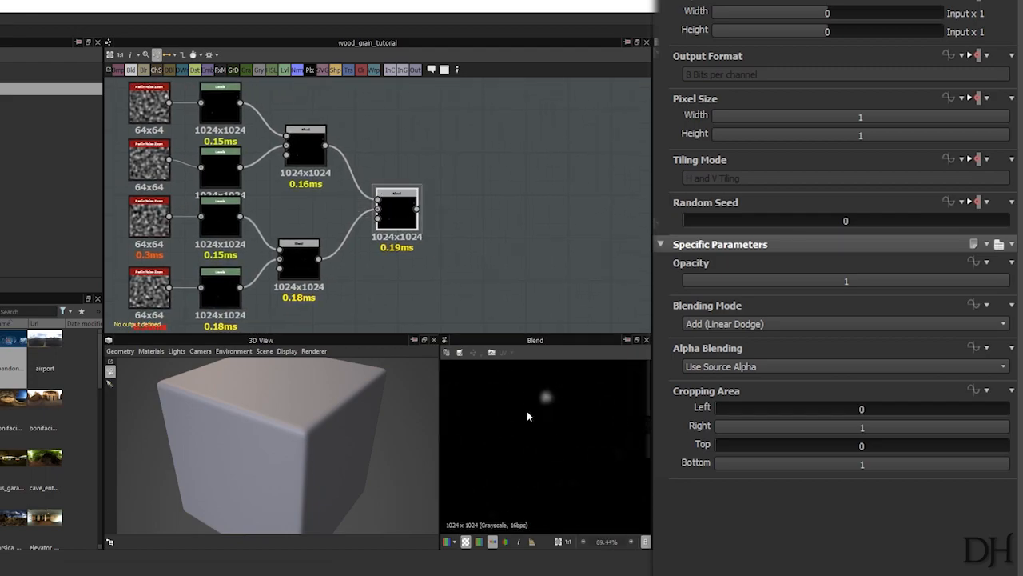
Step: Add a Blur HQ Grayscale node after the final Blend and set its intensity to 4.2
middle_click_drag(404, 221, 324, 210)
key("space")
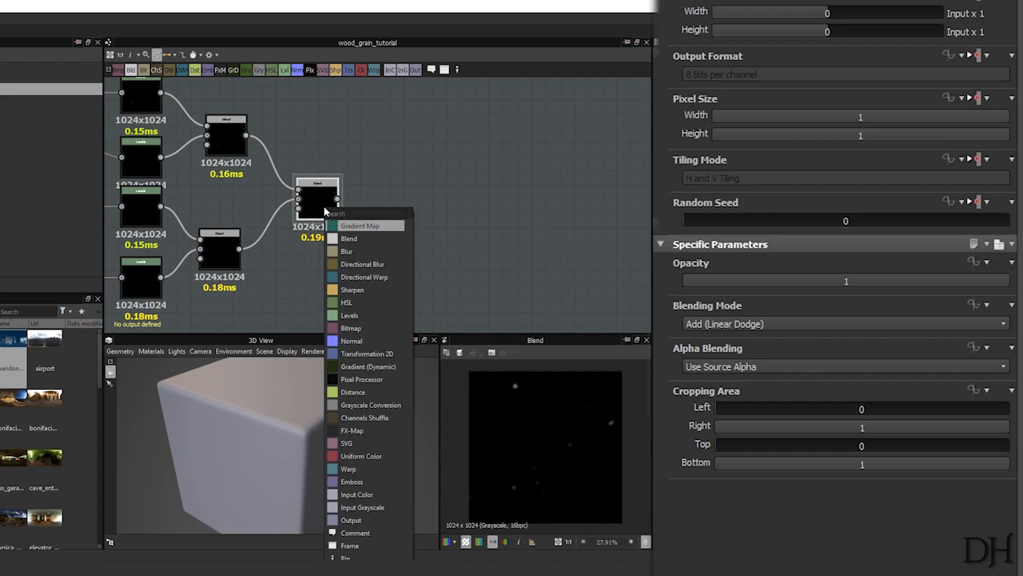
type("blku")
key("BackSpace")
key("BackSpace")
type("ur")
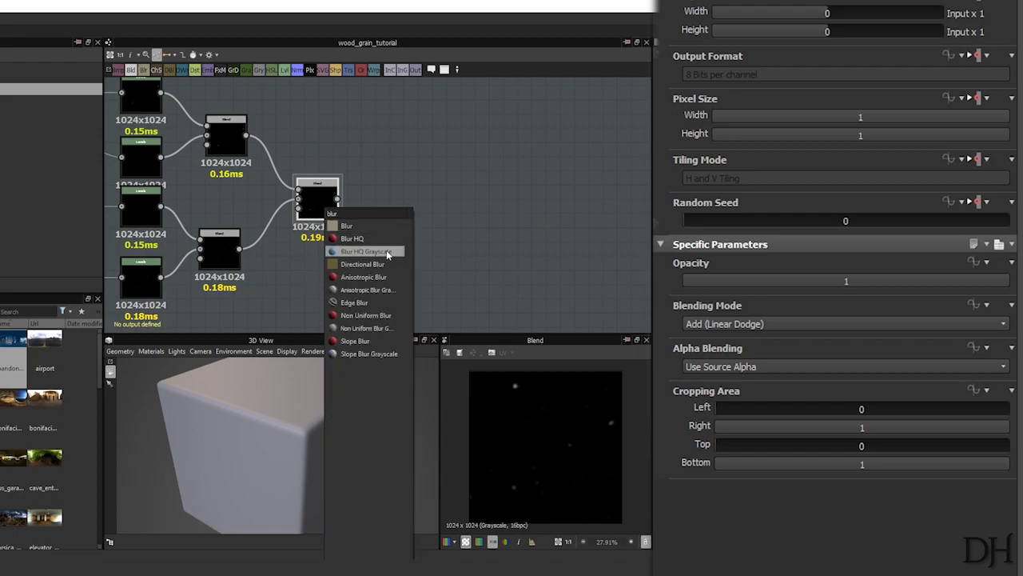
left_click(386, 250)
mouse_move(768, 336)
left_mouse_down()
mouse_move(701, 333)
mouse_move(769, 333)
left_mouse_up()
left_click_drag(395, 211, 405, 211)
Step: Add a Levels node after the Blur HQ Grayscale node and place it beside the blur
key("space")
type("l")
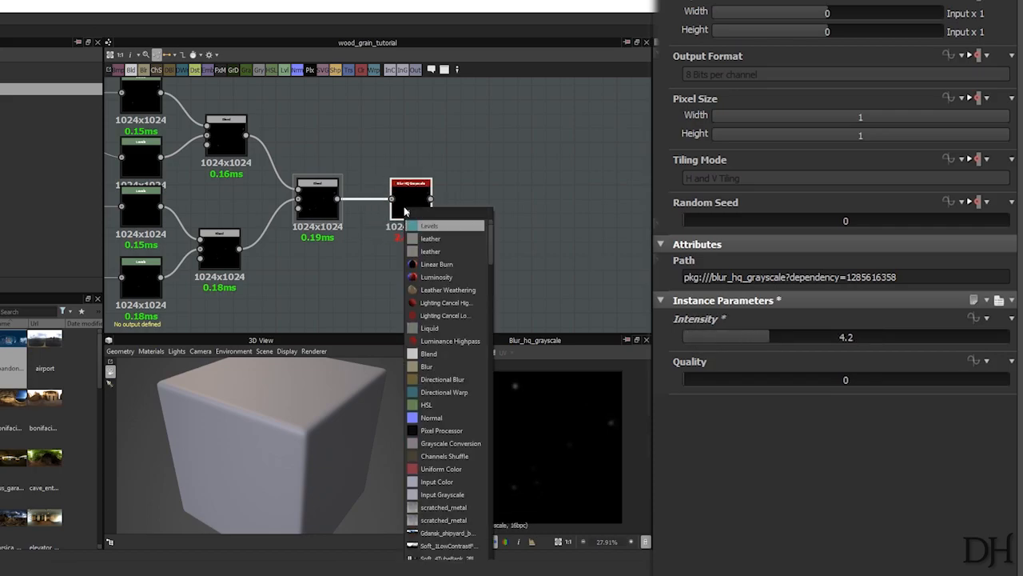
type("eve")
left_click(444, 224)
left_click_drag(484, 215, 478, 214)
Step: Add a Slope Blur Grayscale node after the new Levels node and place it above and beyond the chain
middle_click_drag(477, 215, 376, 245)
key("space")
type("slop")
left_click(415, 249)
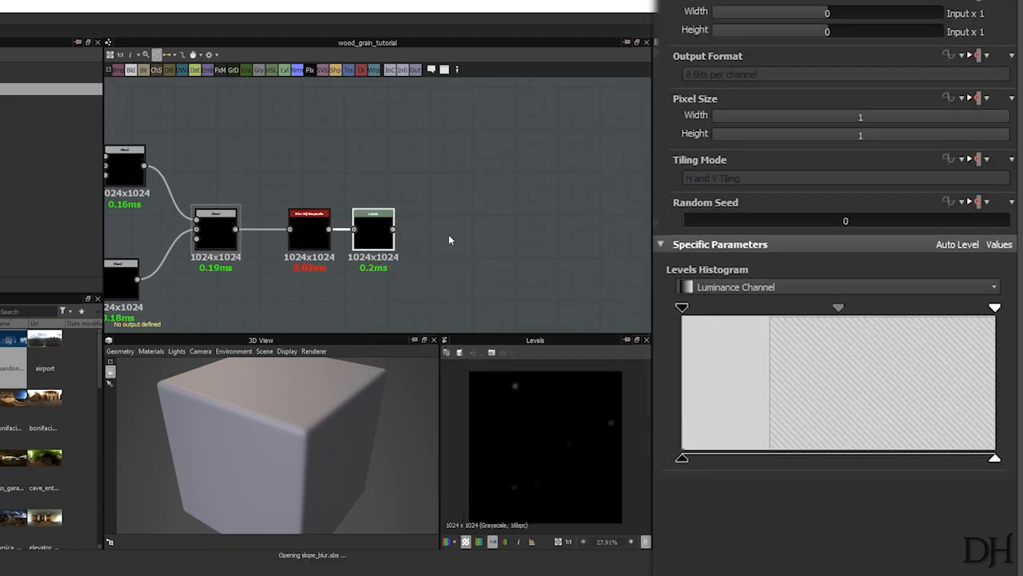
left_click_drag(450, 243, 494, 184)
middle_click_drag(492, 209, 428, 173)
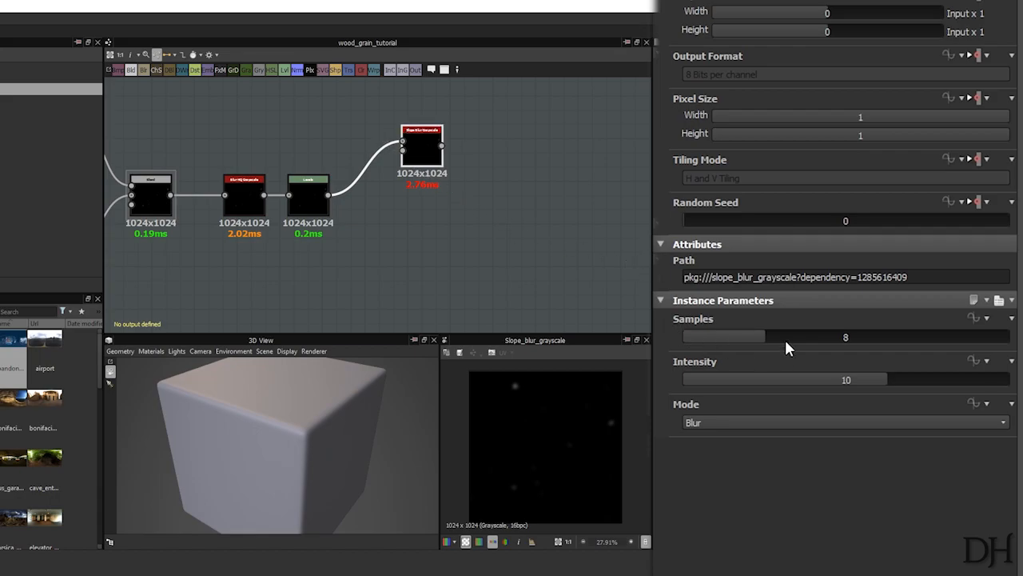
Step: Add a Gradient Linear 1 node below the chain and connect it to the Slope Blur Grayscale's slope input
key("space")
type("gra")
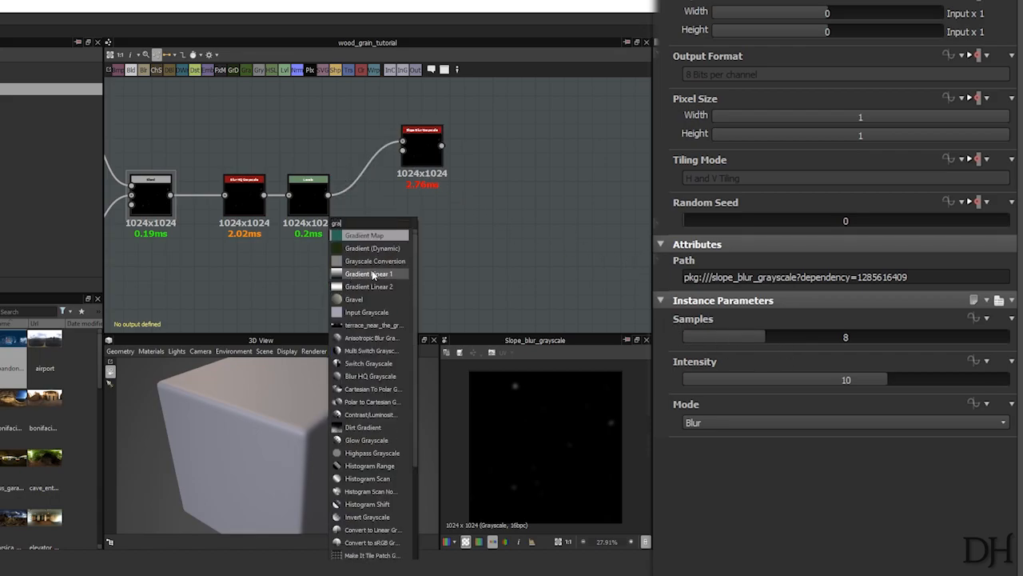
left_click(397, 275)
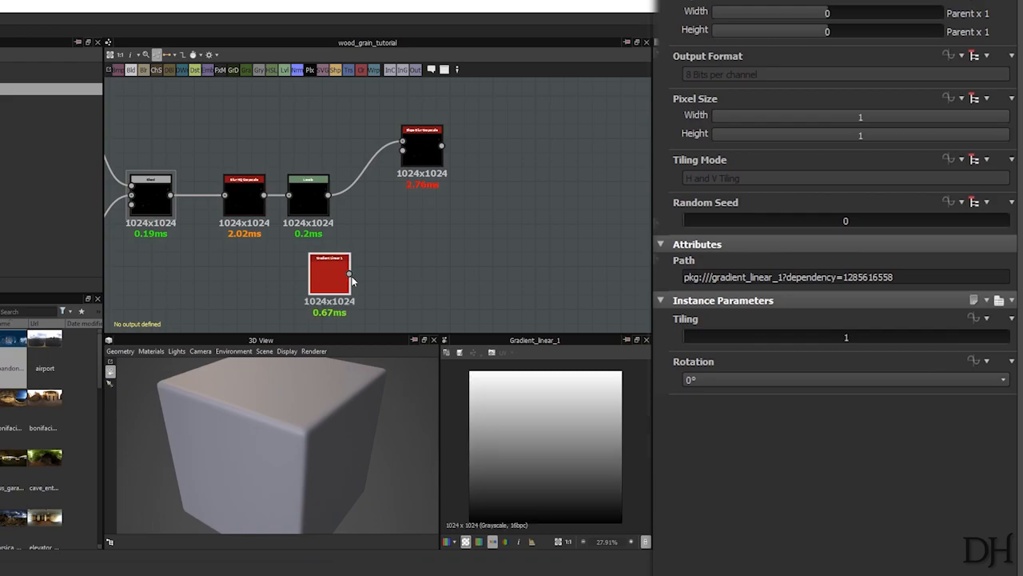
left_click_drag(350, 273, 404, 152)
left_click_drag(331, 268, 296, 283)
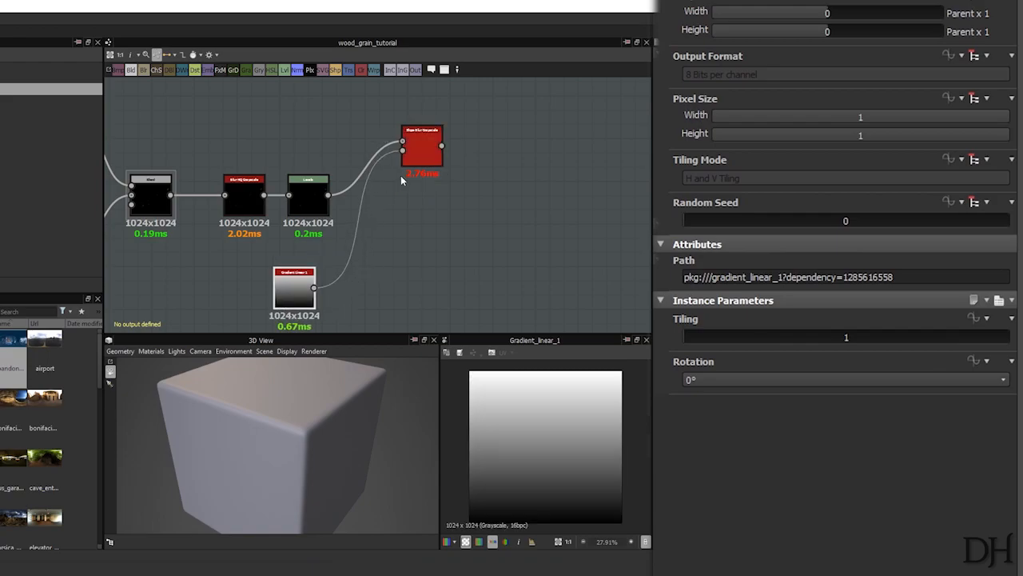
Step: Set the Slope Blur Grayscale node to 15 samples, Max mode and intensity 40
left_click(415, 156)
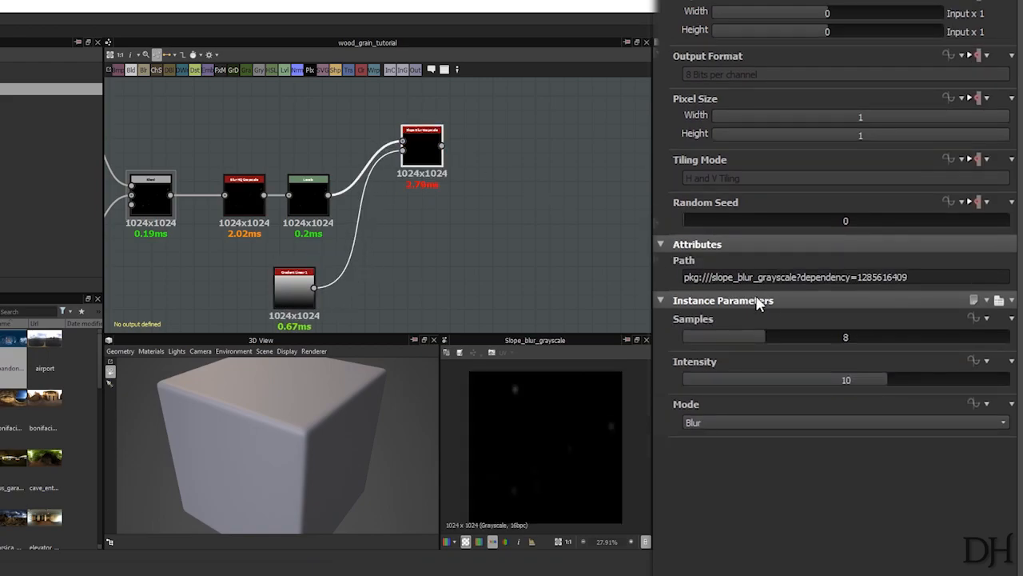
left_click_drag(777, 333, 839, 334)
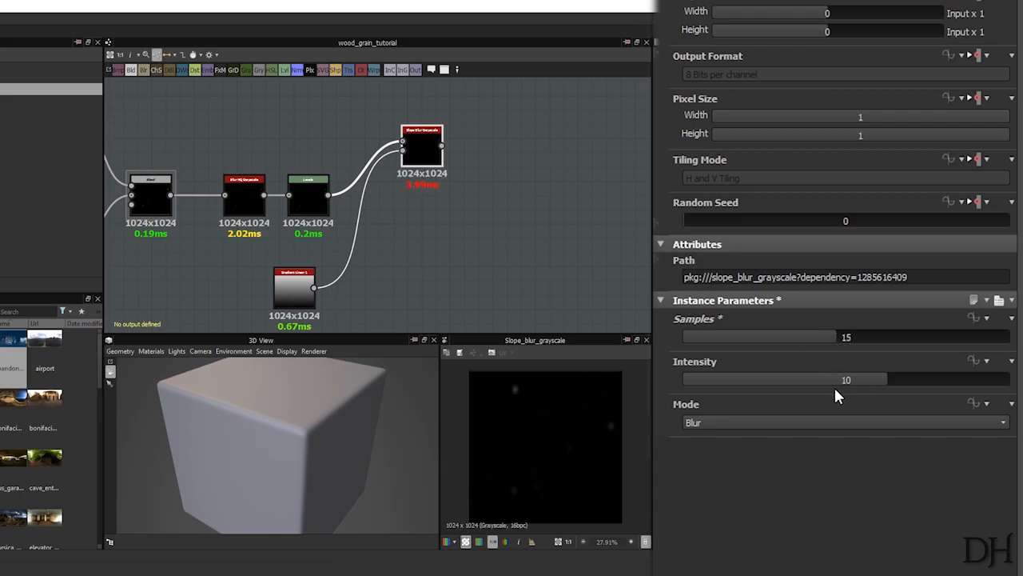
left_click(855, 425)
left_click(818, 458)
left_click_drag(884, 380, 1007, 381)
double_click(886, 384)
type("40")
key("Return")
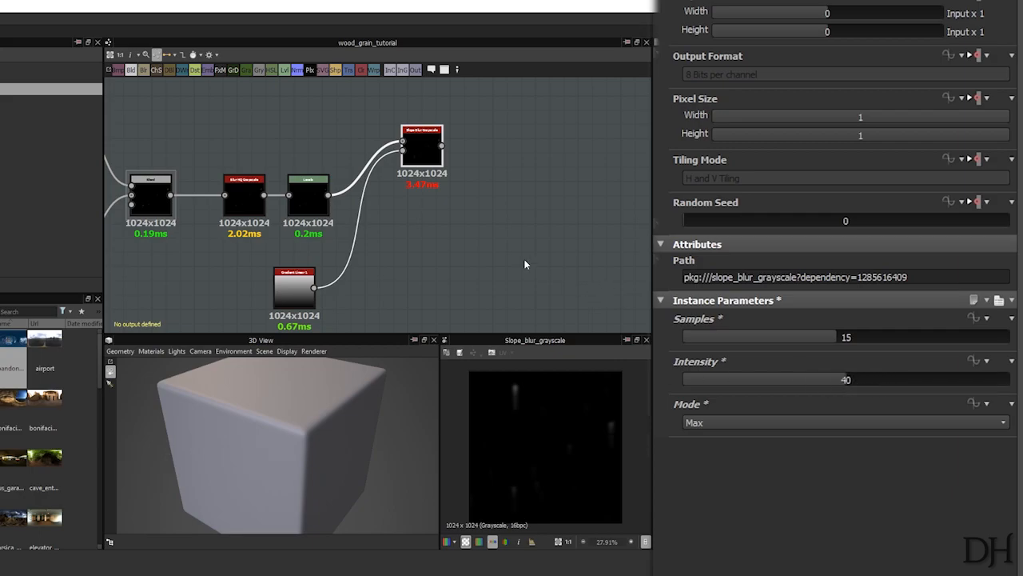
Step: Duplicate the Slope Blur Grayscale node with its connections below the original and move the gradient node farther aside
left_click_drag(417, 153, 425, 154)
key("ctrl+d")
left_click_drag(377, 203, 429, 214)
middle_click_drag(398, 253, 399, 209)
left_click_drag(288, 254, 239, 300)
Step: Make the duplicate Slope Blur Grayscale's intensity negative, trying -40 and settling on -82.26
left_click(433, 184)
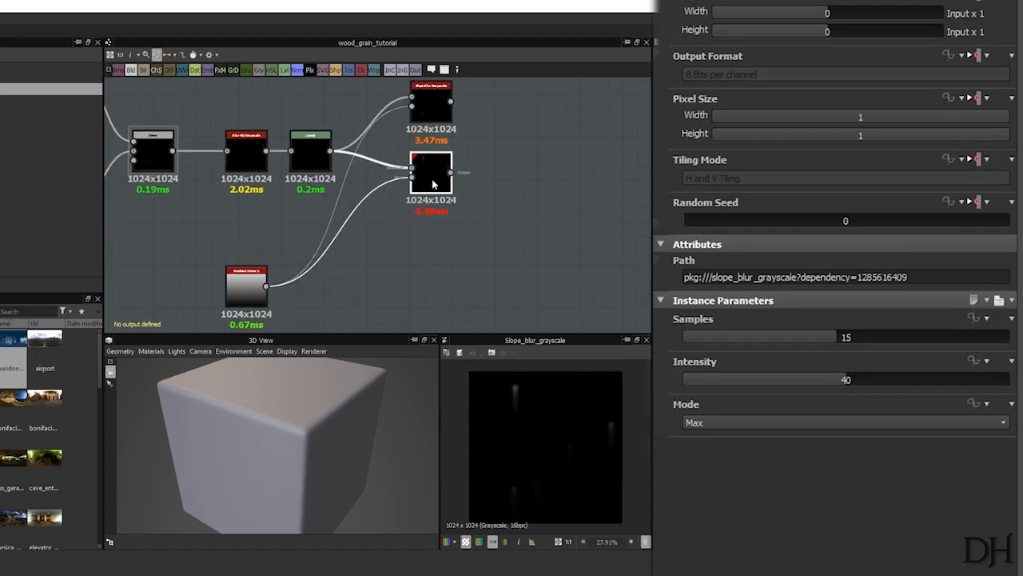
double_click(845, 375)
type("-40")
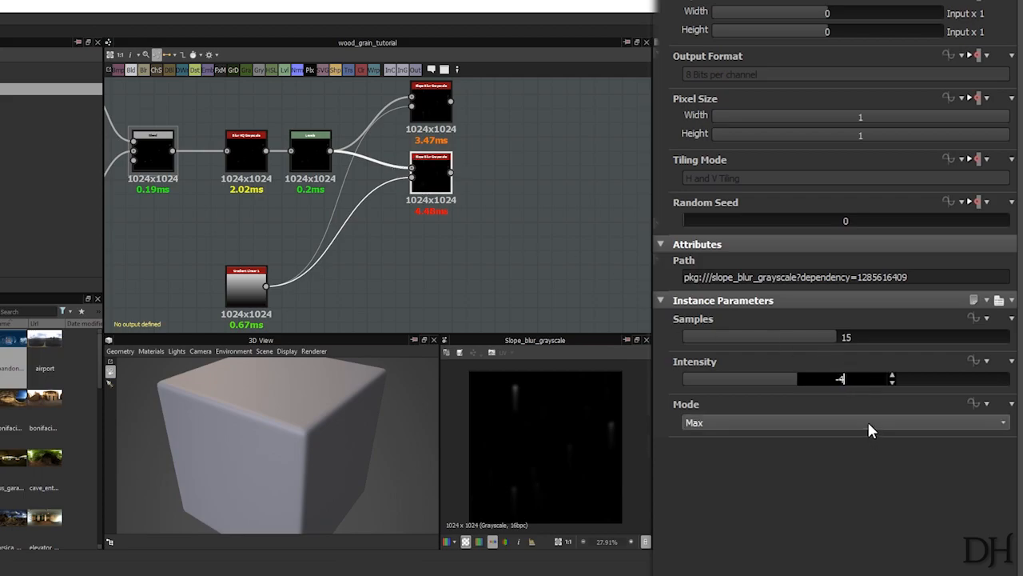
key("Return")
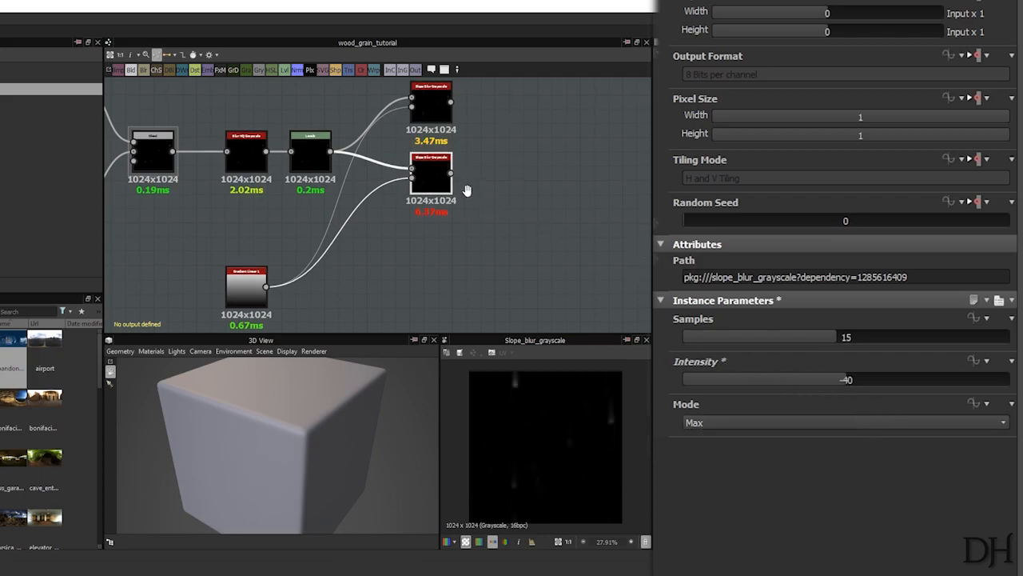
middle_click_drag(468, 186, 439, 237)
mouse_move(782, 379)
left_mouse_down()
mouse_move(721, 376)
mouse_move(643, 307)
mouse_move(788, 390)
left_mouse_up()
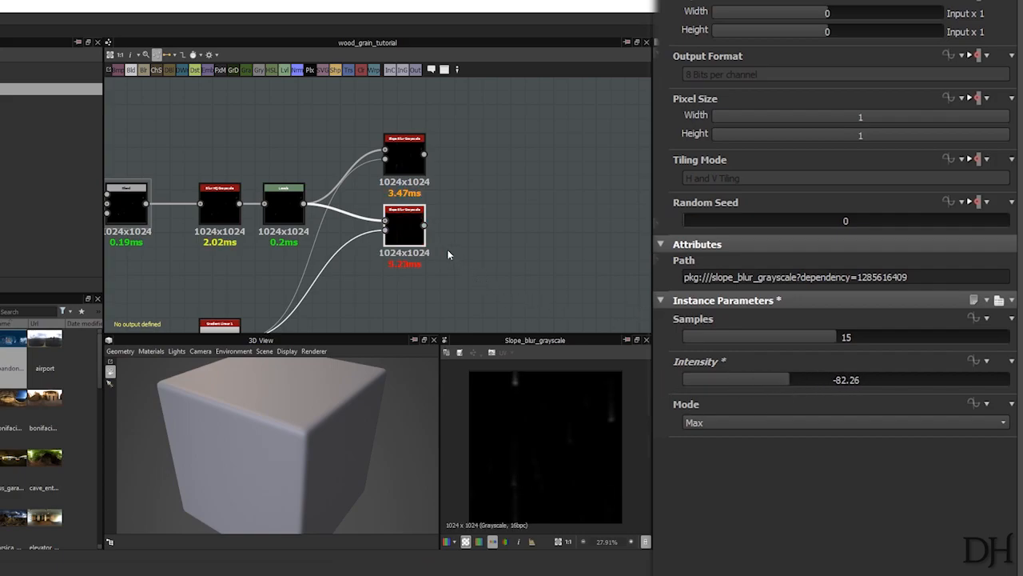
Step: Combine both Slope Blur Grayscale nodes with a new Blend node set to Add (Linear Dodge)
double_click(403, 169)
key("space")
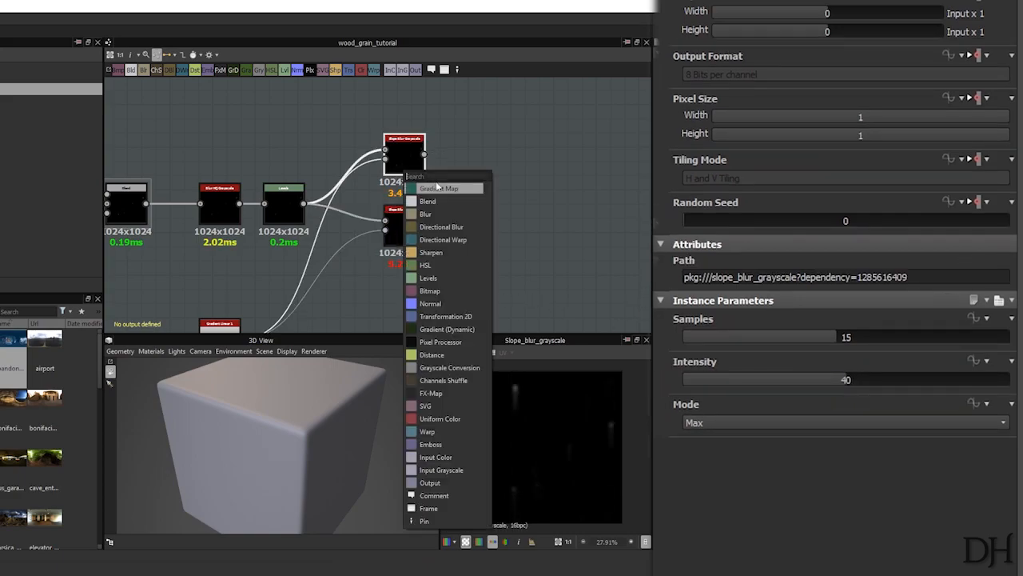
left_click(394, 236)
key("space")
left_click(436, 250)
left_click_drag(478, 231, 484, 189)
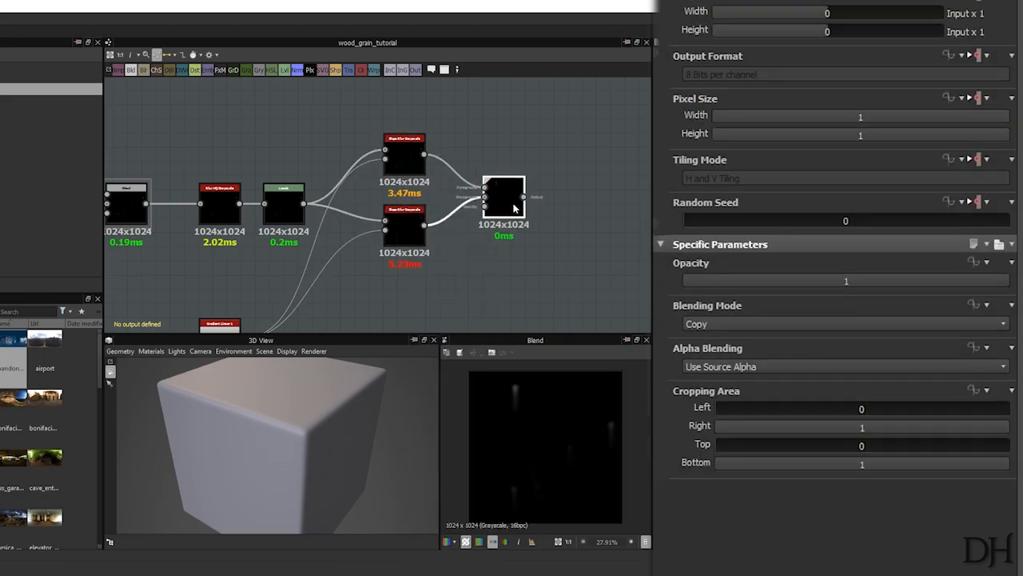
left_click(737, 324)
left_click(730, 349)
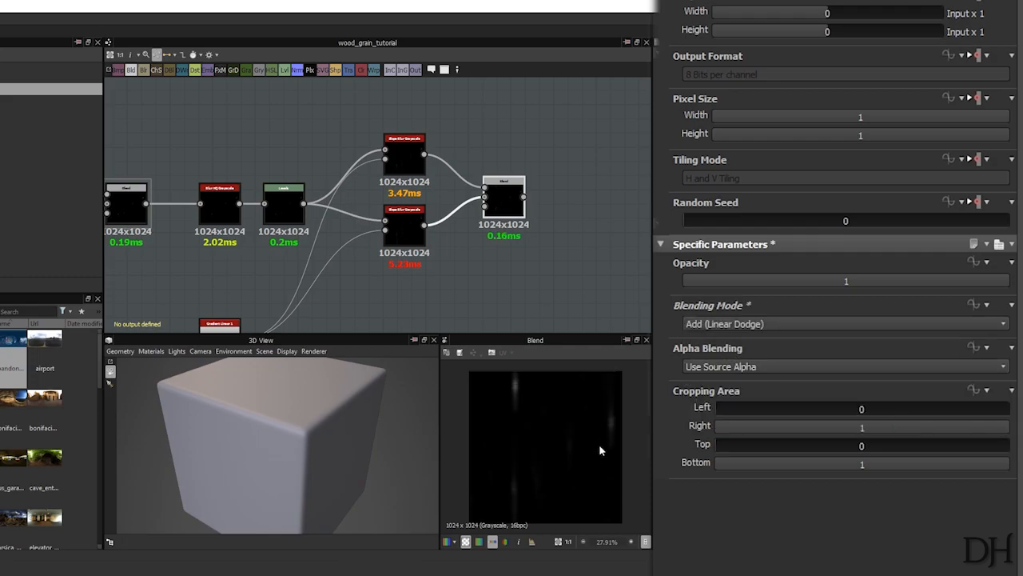
Step: Set the samples of both Slope Blur Grayscale nodes to 18 and return to the Blend node
scroll(530, 490, "up", 5)
scroll(607, 421, "down", 3)
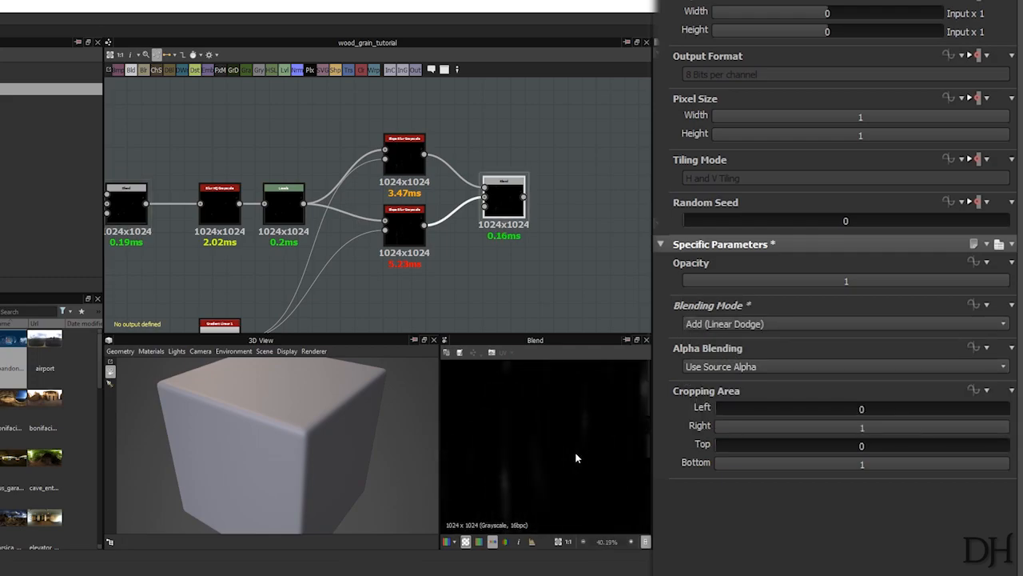
left_click(404, 228)
left_click_drag(845, 336, 866, 332)
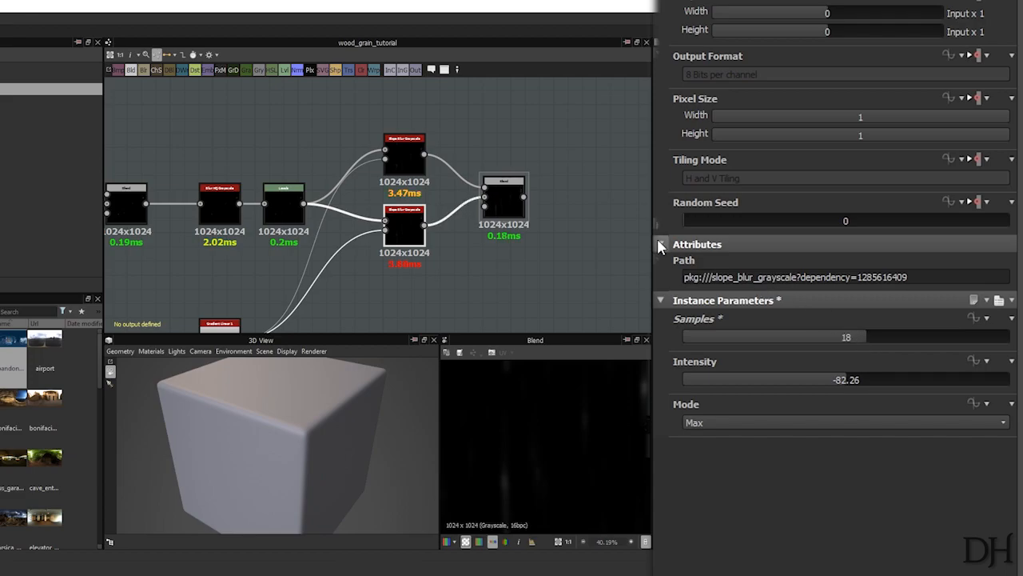
left_click(404, 156)
left_click_drag(818, 336, 865, 336)
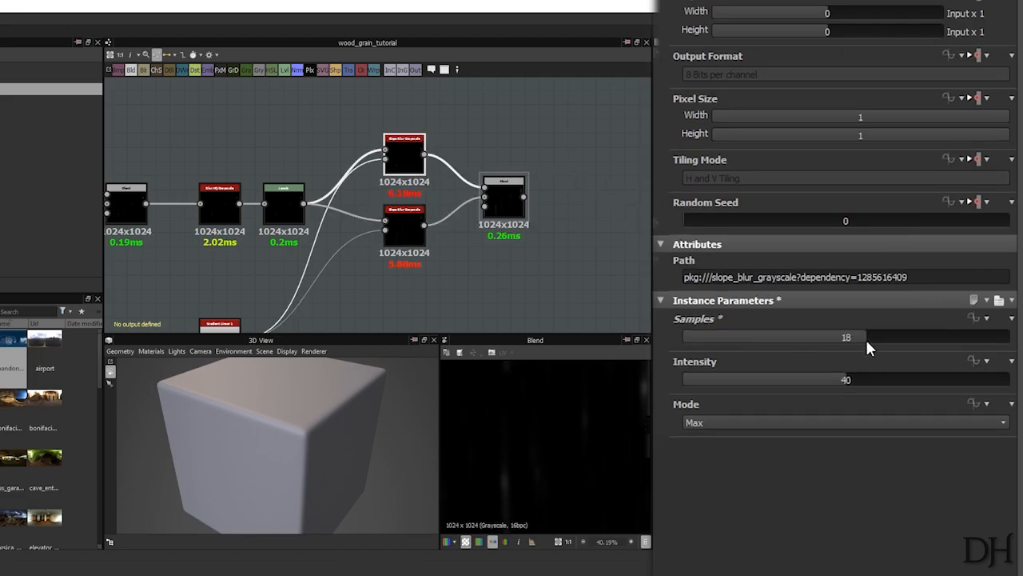
left_click(505, 204)
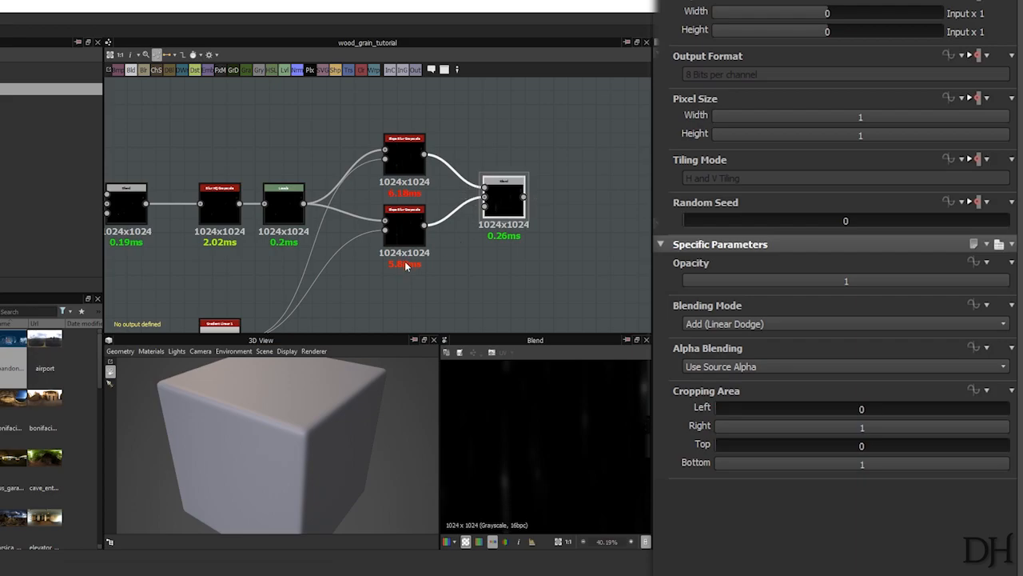
Step: Shift the midtone handle of the Levels node feeding the slope blurs slightly toward the dark end to brighten the streaks
scroll(536, 451, "down", 2)
middle_click_drag(362, 243, 436, 246)
left_click(357, 206)
mouse_move(840, 312)
left_mouse_down()
mouse_move(823, 311)
mouse_move(831, 314)
left_mouse_up()
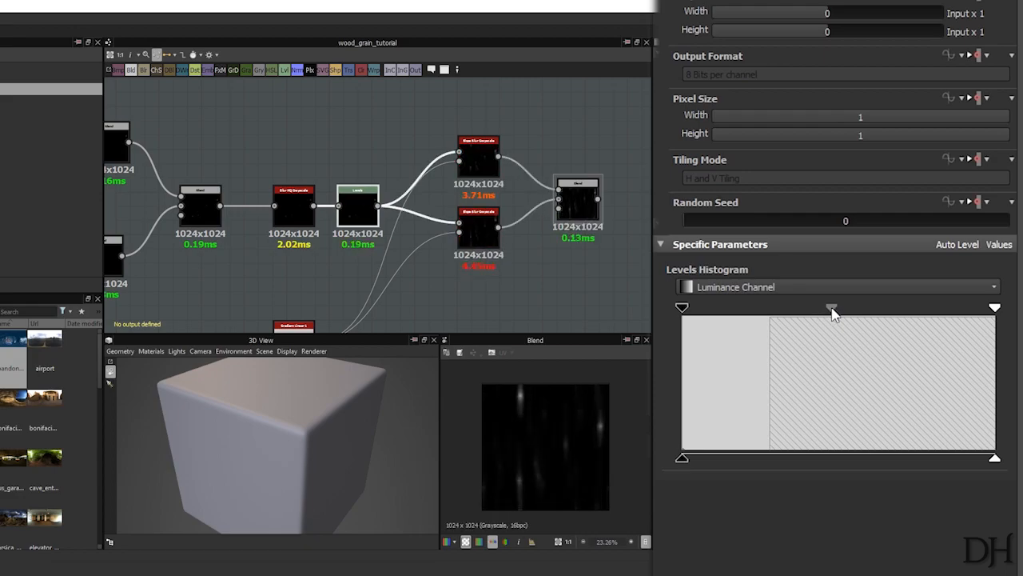
scroll(566, 452, "up", 2)
Step: Add a Blend node after the streak Blend and feed the Blend combining the noise spots into its foreground
middle_click_drag(562, 237, 383, 197)
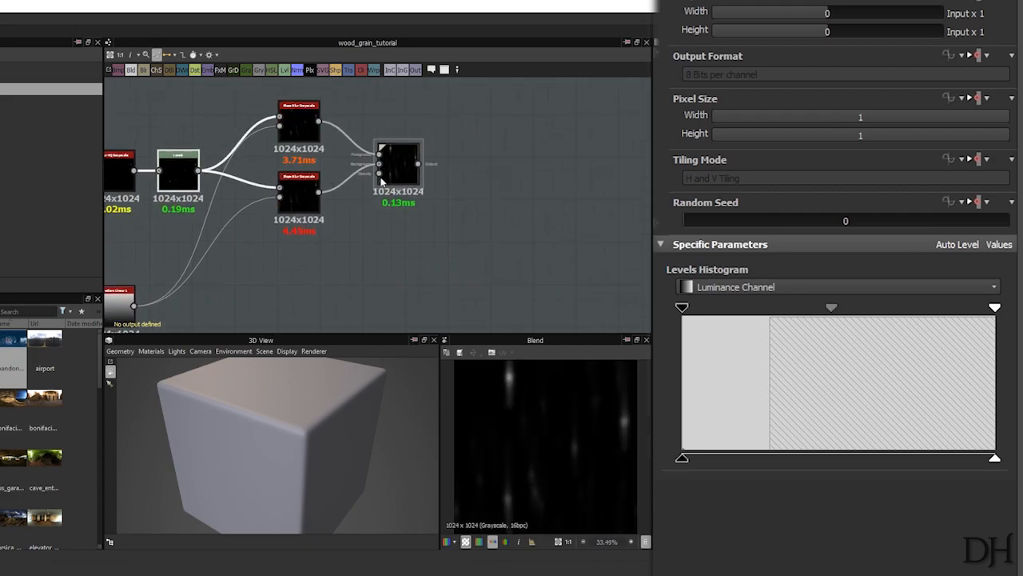
left_click(403, 172)
key("space")
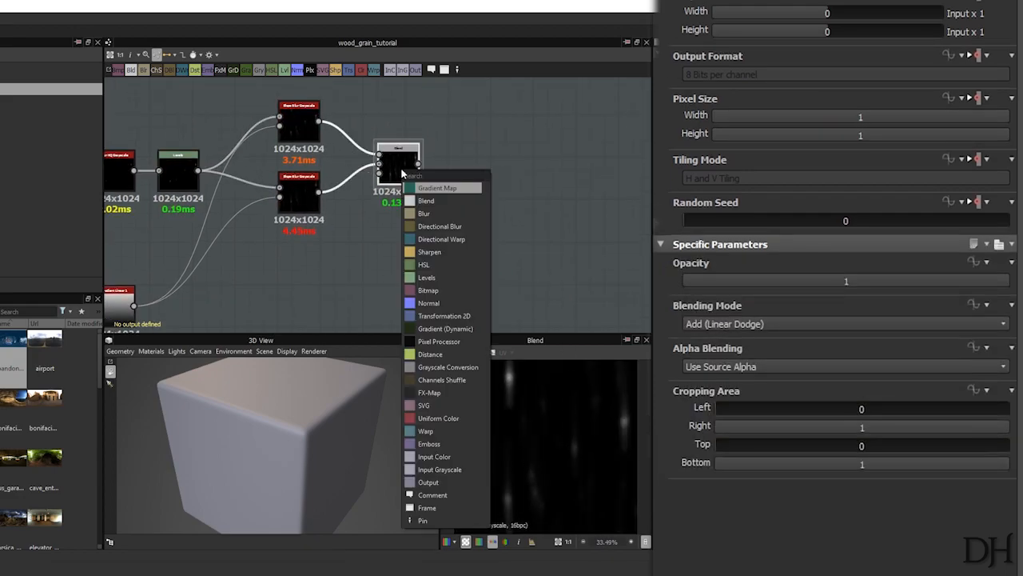
left_click(445, 200)
left_click_drag(477, 176, 533, 174)
middle_click_drag(343, 210, 532, 203)
scroll(531, 203, "down", 2)
left_click(315, 186)
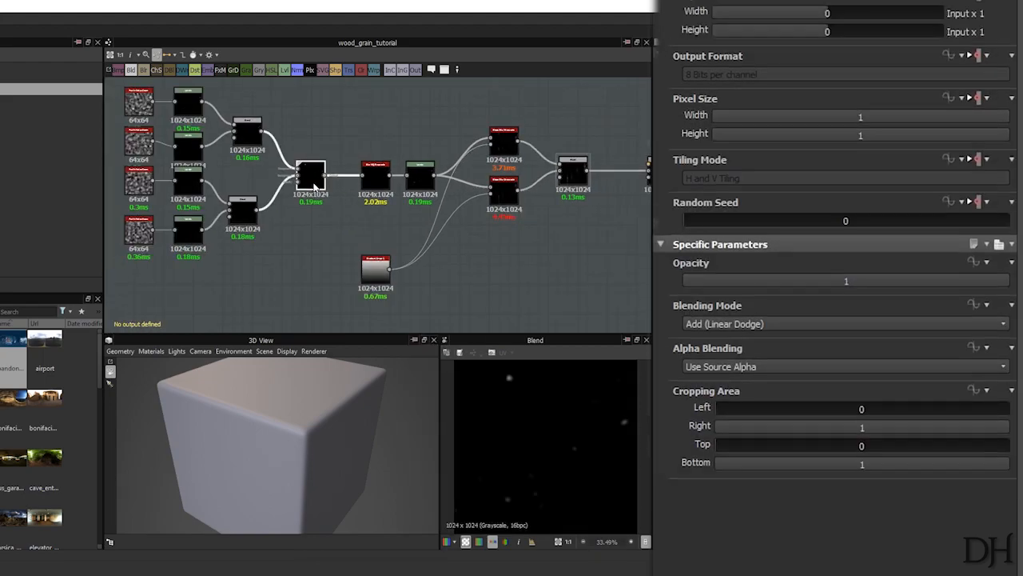
left_click_drag(325, 176, 649, 164)
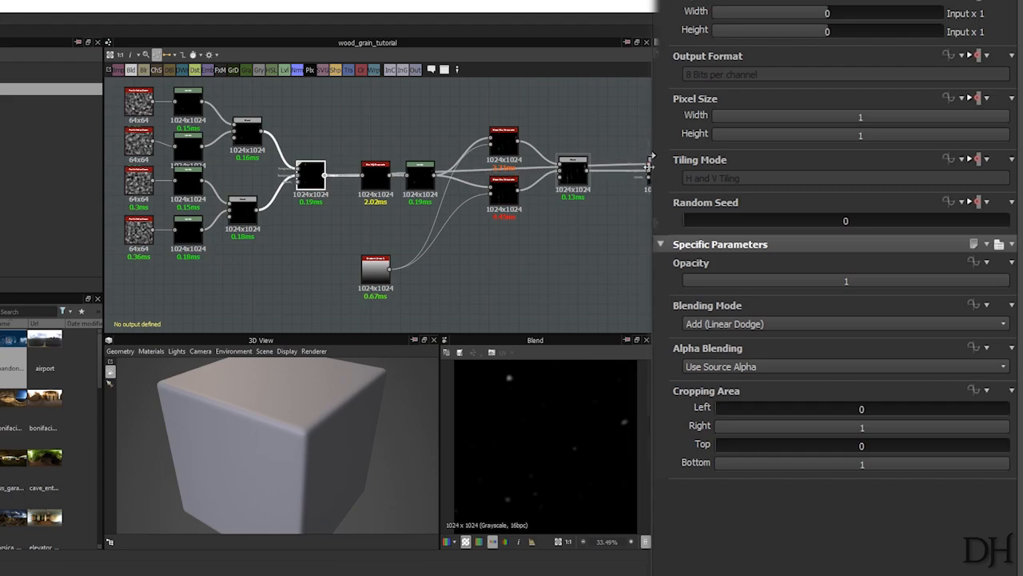
Step: Set the new Blend node to Add (Linear Dodge) and inspect a bright streak up close
middle_click_drag(649, 200, 491, 208)
scroll(491, 208, "up", 3)
left_click(436, 187)
left_click(752, 323)
left_click(745, 350)
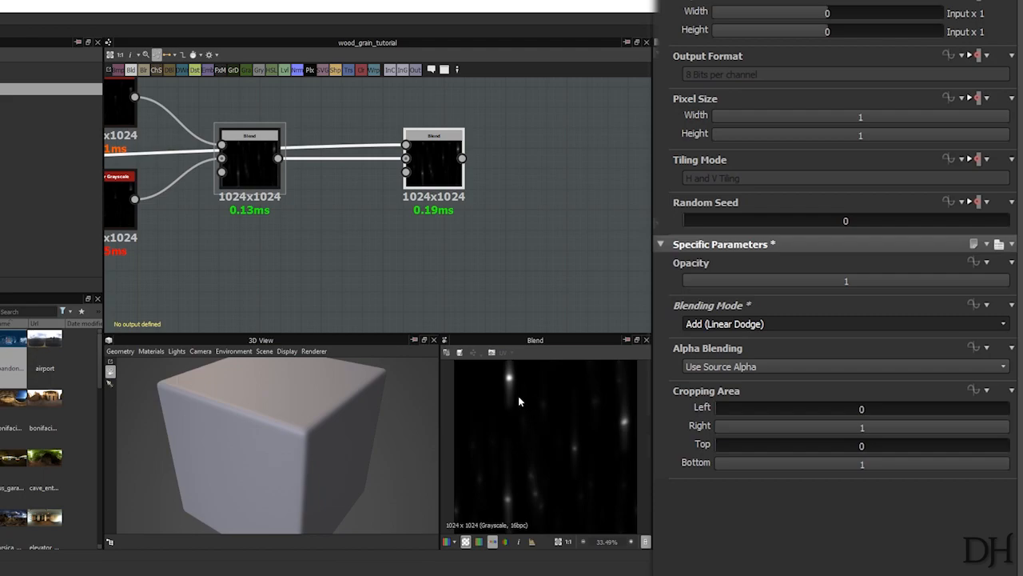
scroll(522, 406, "up", 7)
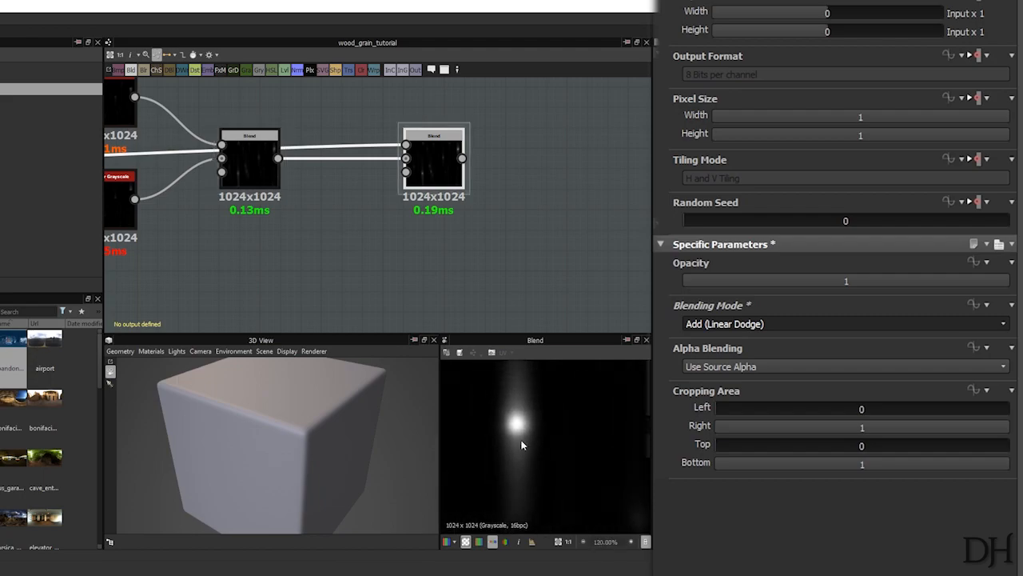
Step: Raise the samples of both Slope Blur Grayscale nodes to 20
middle_click_drag(328, 238, 496, 263)
scroll(488, 261, "down", 1)
left_click(310, 230)
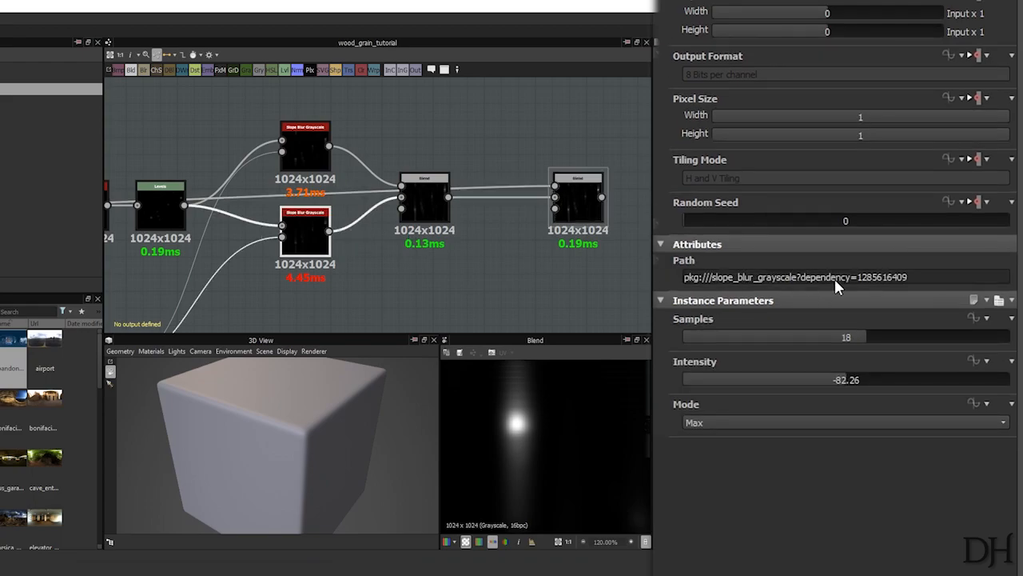
left_click(888, 336)
left_click(296, 160)
left_click(898, 337)
left_click(887, 337)
scroll(547, 437, "down", 4)
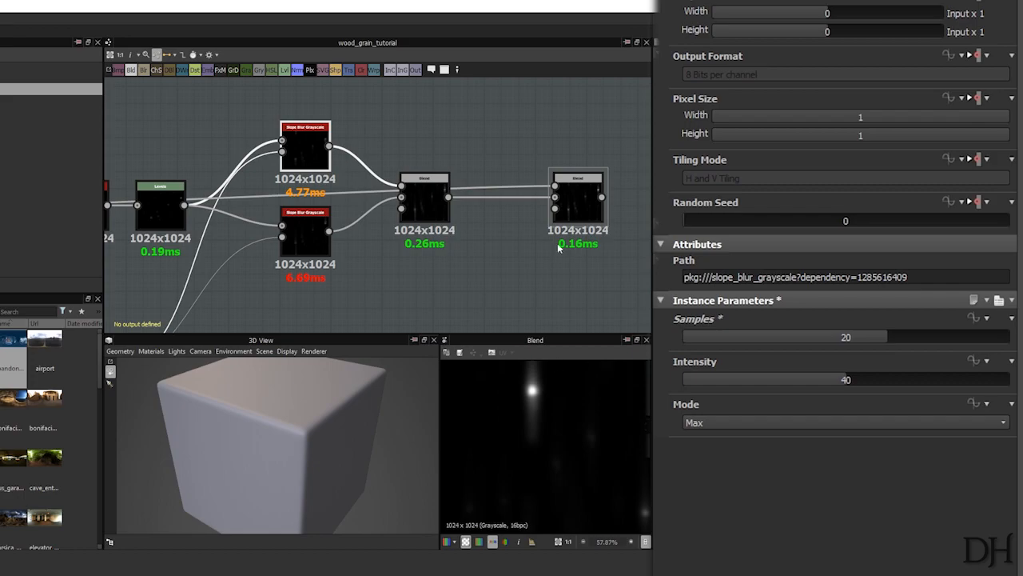
Step: Move the final Blend node slightly farther and lower than the rest of the streak graph
middle_click_drag(627, 245, 329, 190)
scroll(331, 194, "down", 2)
scroll(543, 414, "down", 4)
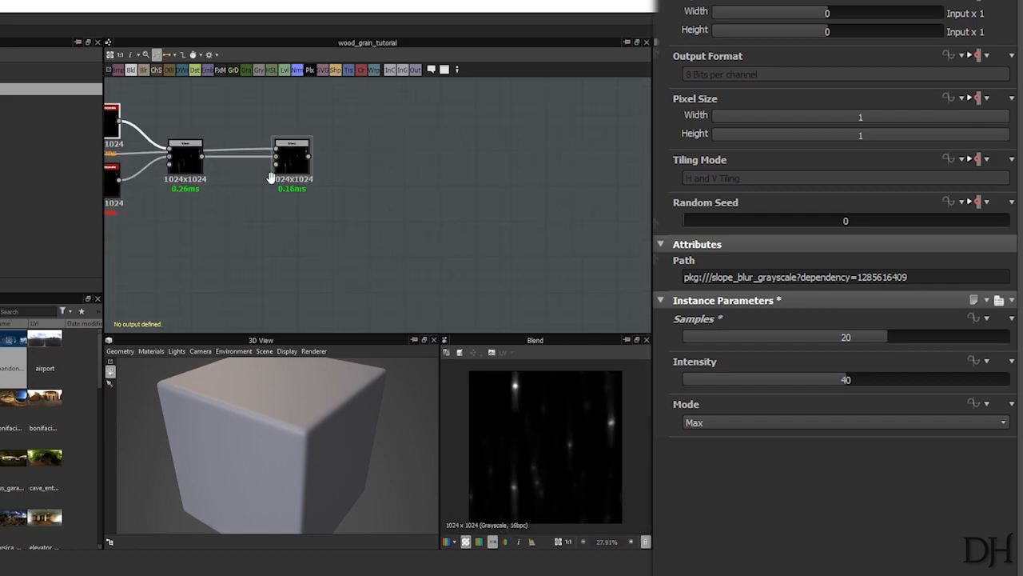
middle_click_drag(268, 176, 443, 185)
left_click(456, 168)
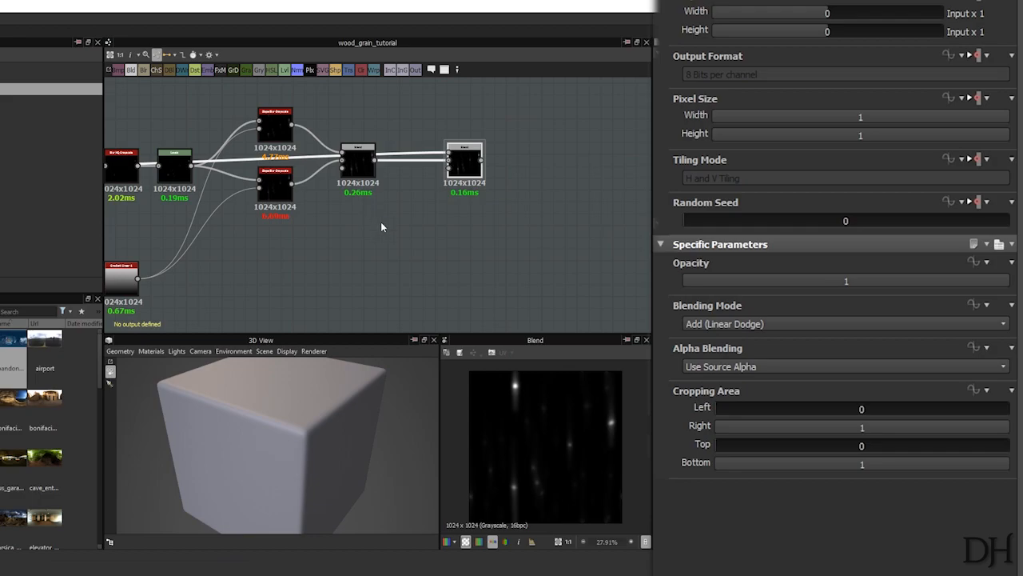
scroll(382, 228, "down", 3)
left_click_drag(398, 139, 433, 158)
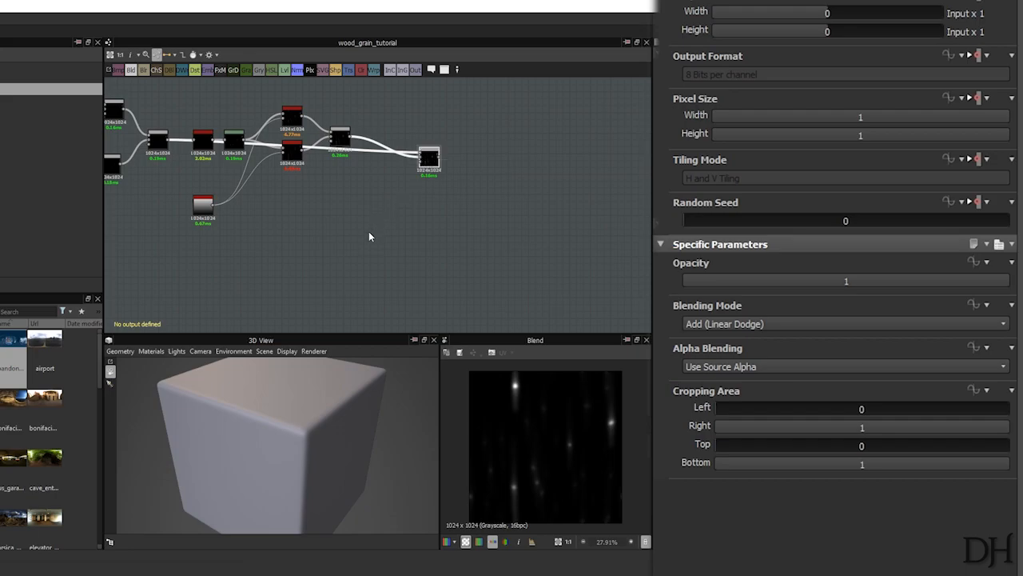
Step: Add a White Noise Fast node in the empty area below the streak graph
scroll(349, 246, "up", 2)
key("space")
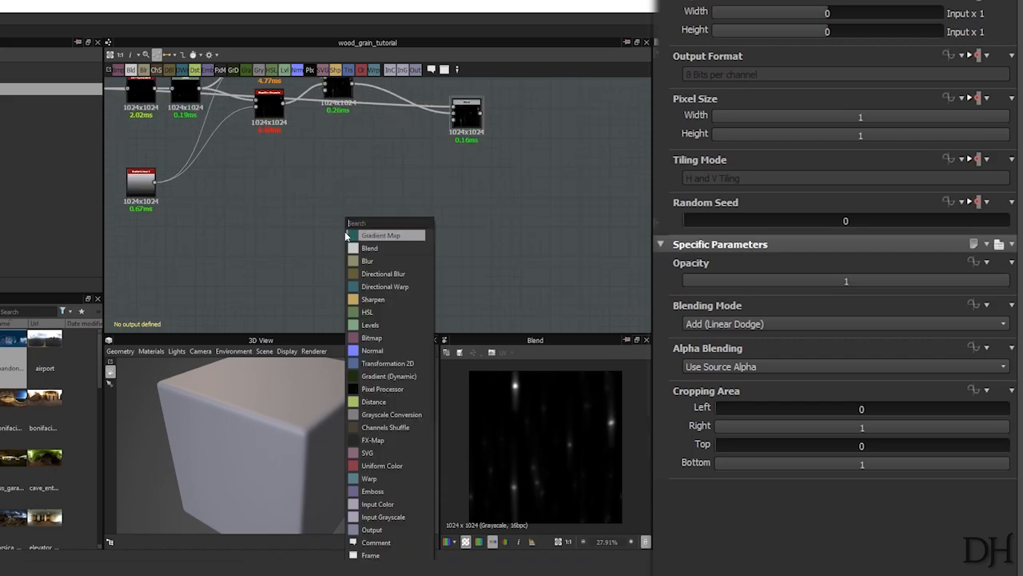
type("whi")
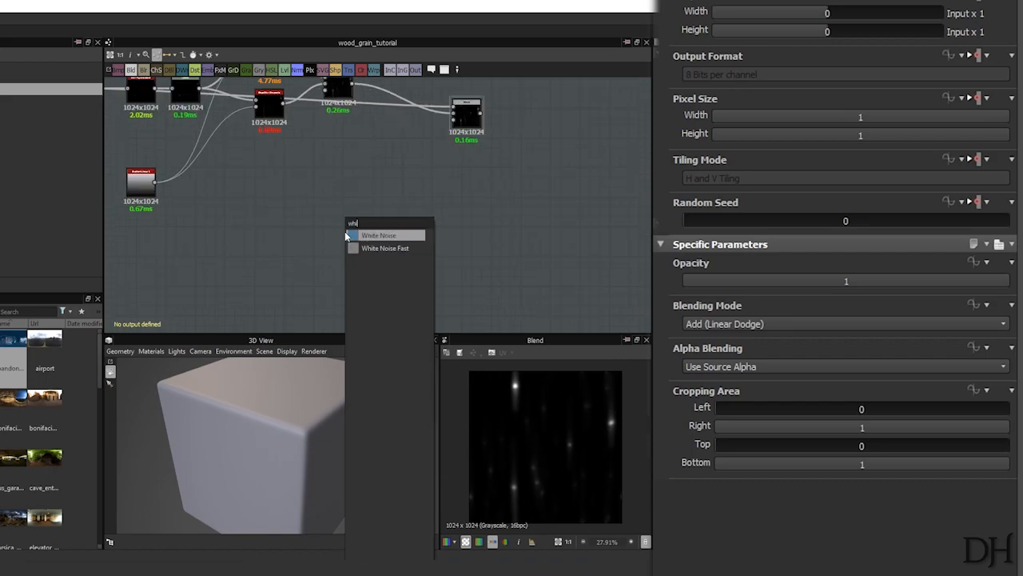
type("te n")
left_click(387, 248)
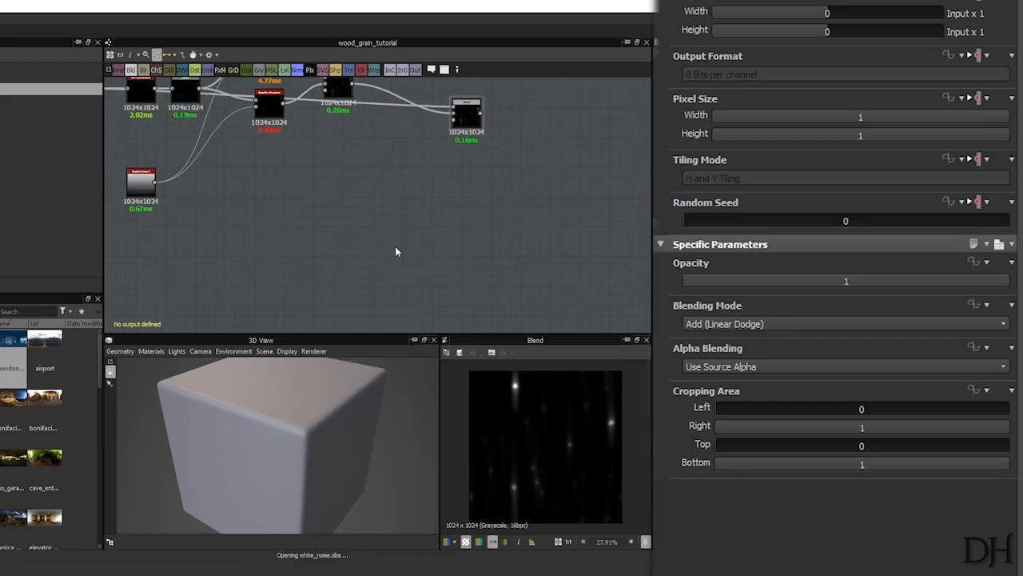
Step: Add a Transformation 2D node after White Noise Fast and stretch its height to 500%
scroll(352, 229, "up", 3)
key("space")
type("tra")
left_click(386, 236)
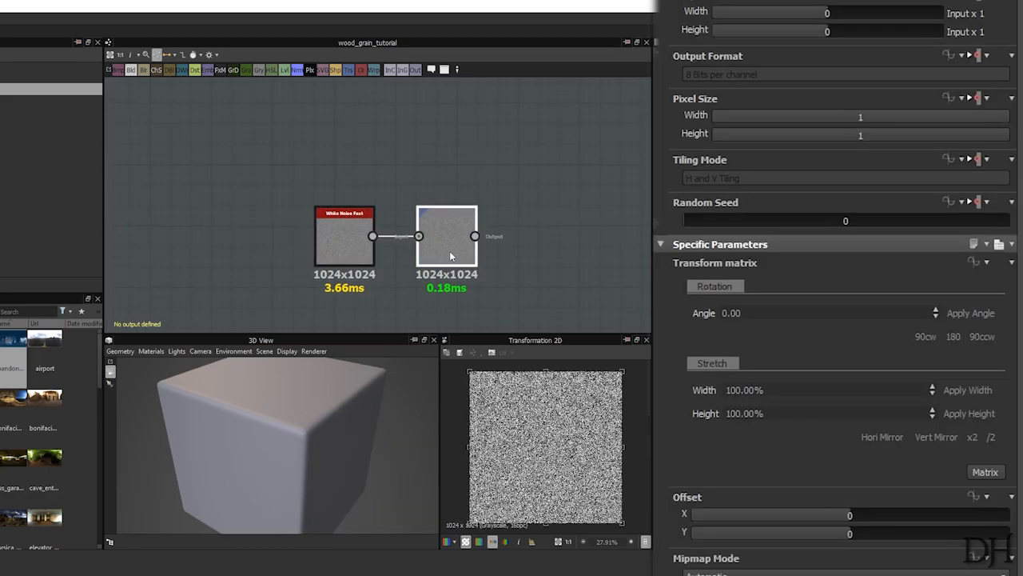
double_click(784, 416)
type("500")
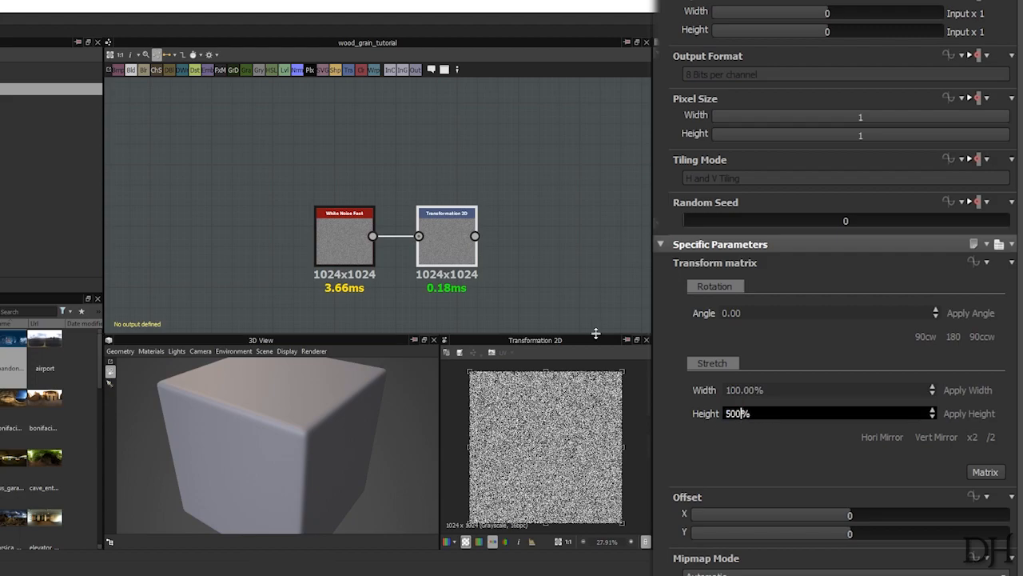
key("Return")
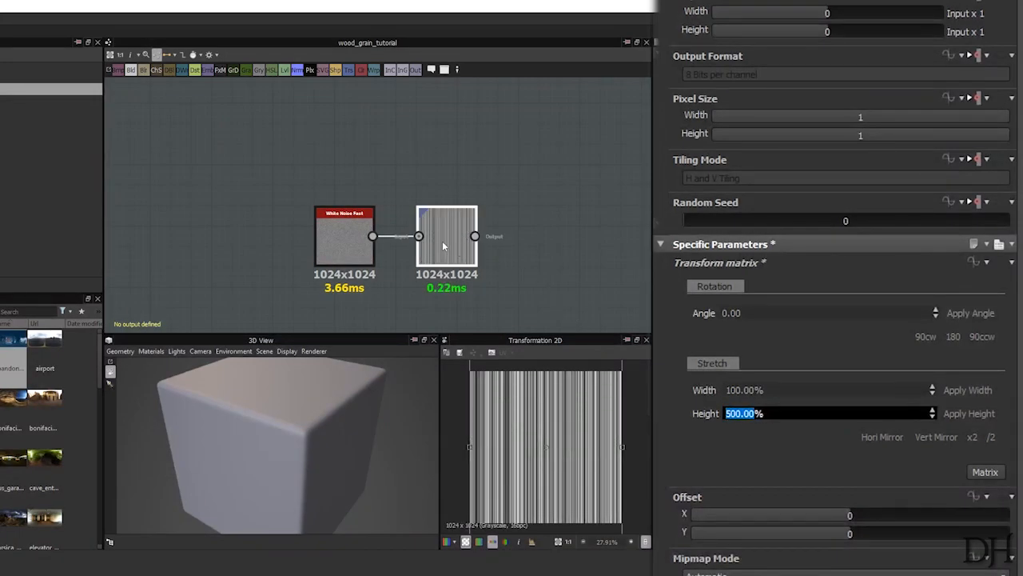
Step: Add a Blur HQ Grayscale node after the Transformation 2D node and set its intensity to 0.37
middle_click_drag(445, 245, 381, 232)
scroll(380, 232, "down", 1)
key("ctrl+z")
key("space")
type("blu")
left_click(426, 261)
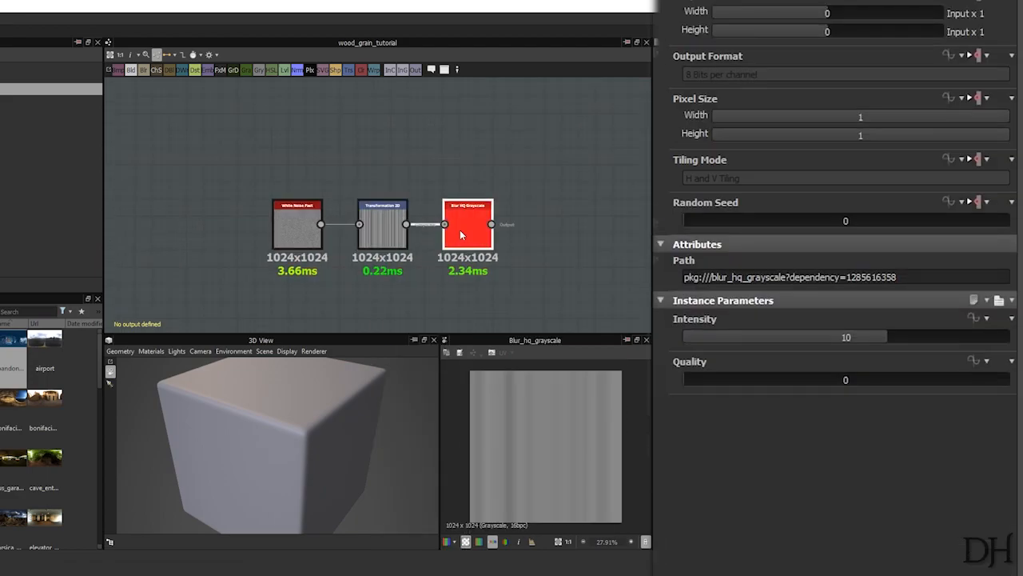
left_click_drag(724, 337, 691, 337)
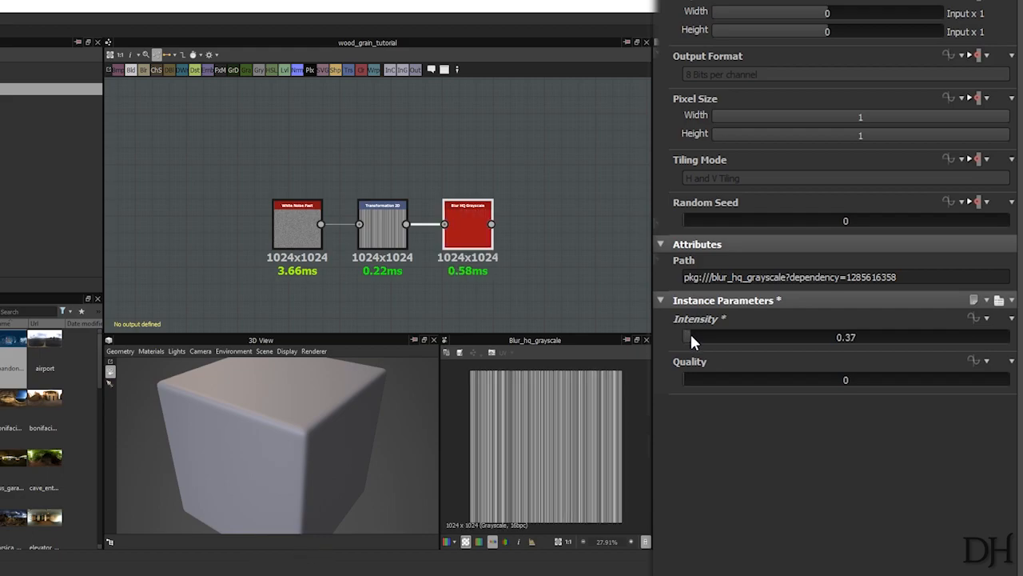
scroll(546, 408, "up", 2)
scroll(546, 408, "down", 3)
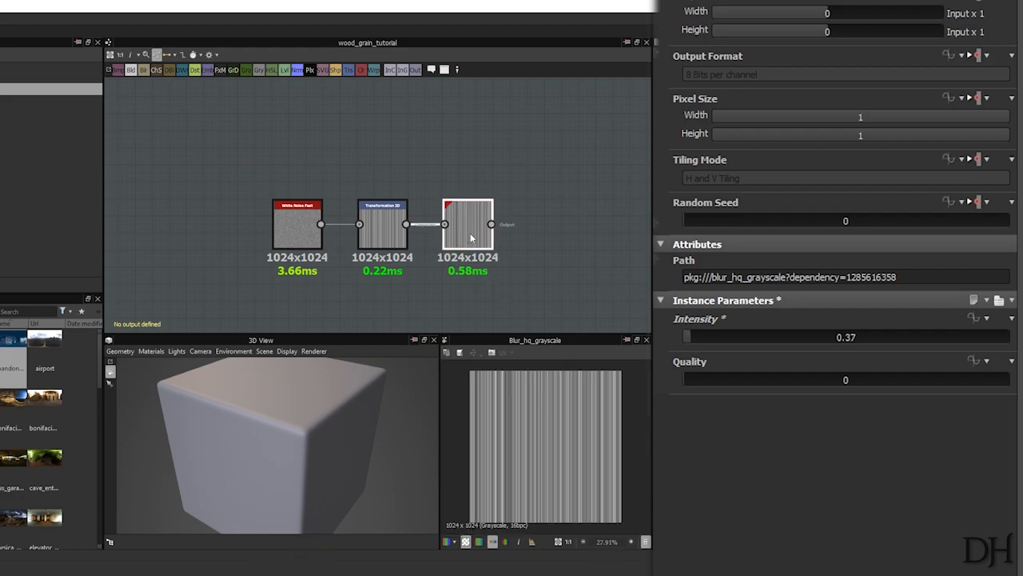
Step: Add a second Transformation 2D node after the Blur HQ Grayscale node and set its stretch width to 50%
key("space")
type("trans")
key("Return")
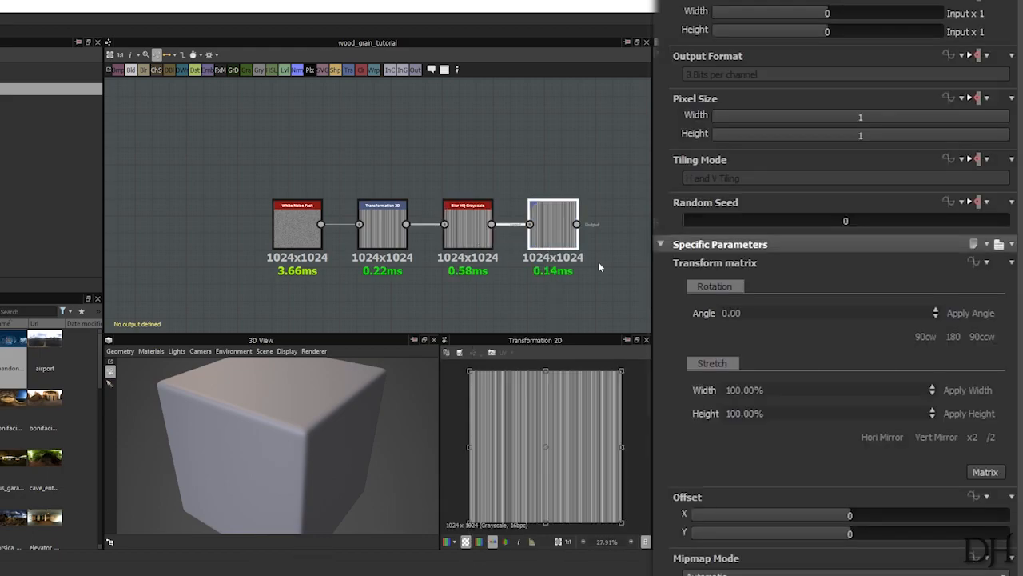
left_click_drag(790, 390, 703, 384)
type("50")
key("Return")
scroll(554, 419, "up", 4)
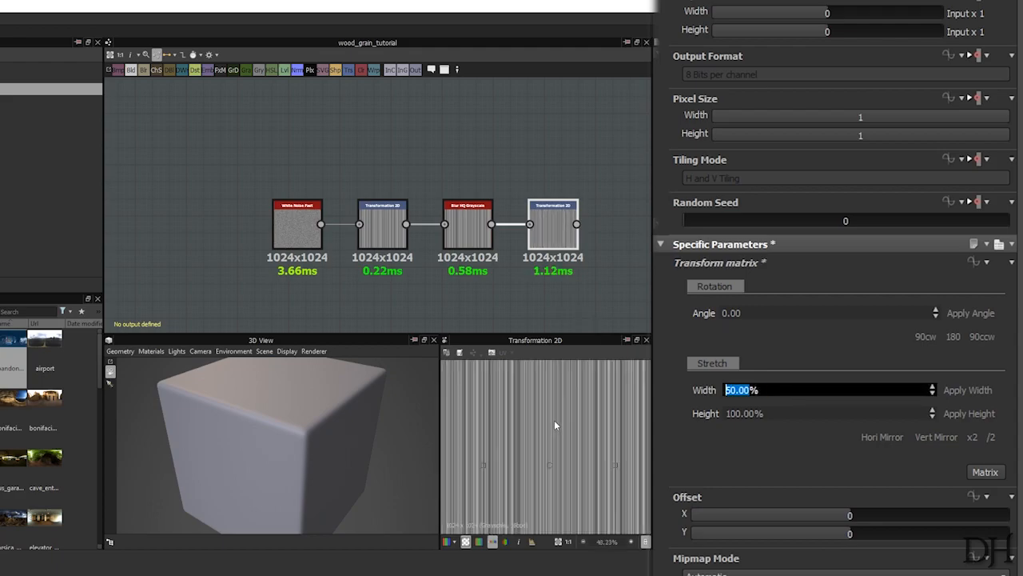
scroll(555, 420, "down", 4)
Step: Add a Warp node fed by the second Transformation 2D node and place it below and beyond it
middle_click_drag(490, 249, 290, 229)
left_click(386, 257)
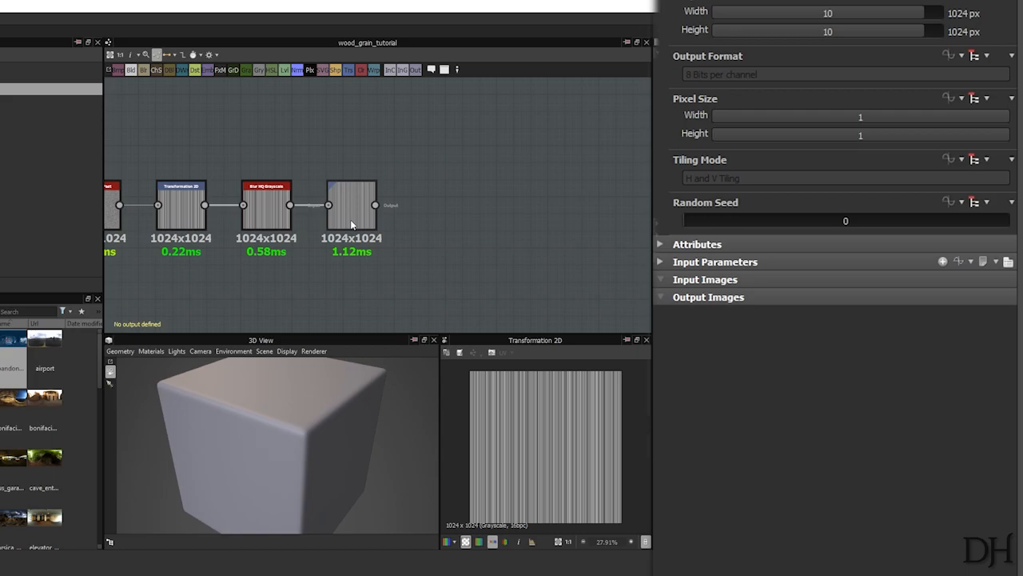
left_click(352, 225)
key("space")
type("war")
left_click(392, 236)
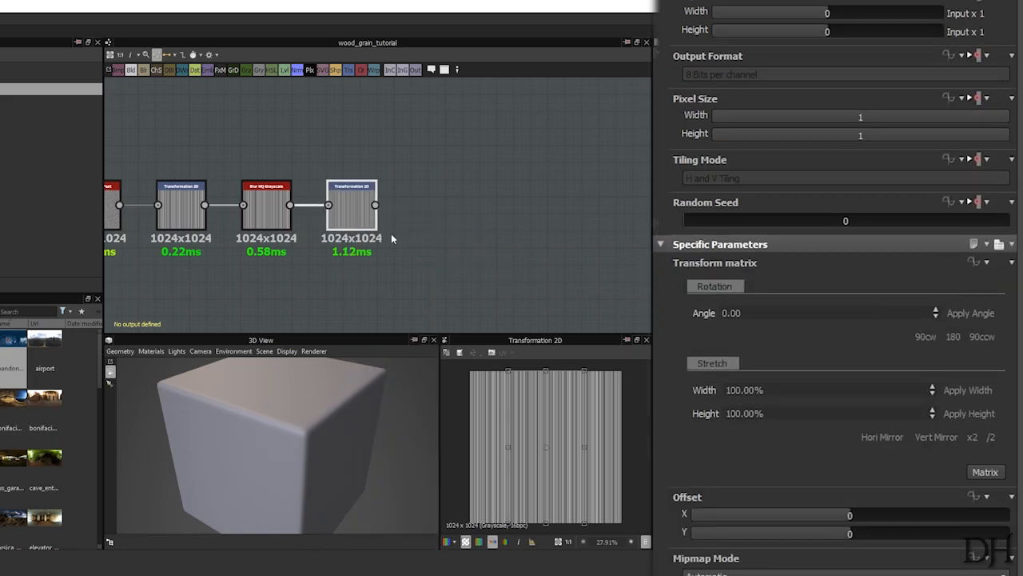
left_click_drag(438, 215, 490, 278)
middle_click_drag(490, 277, 467, 229)
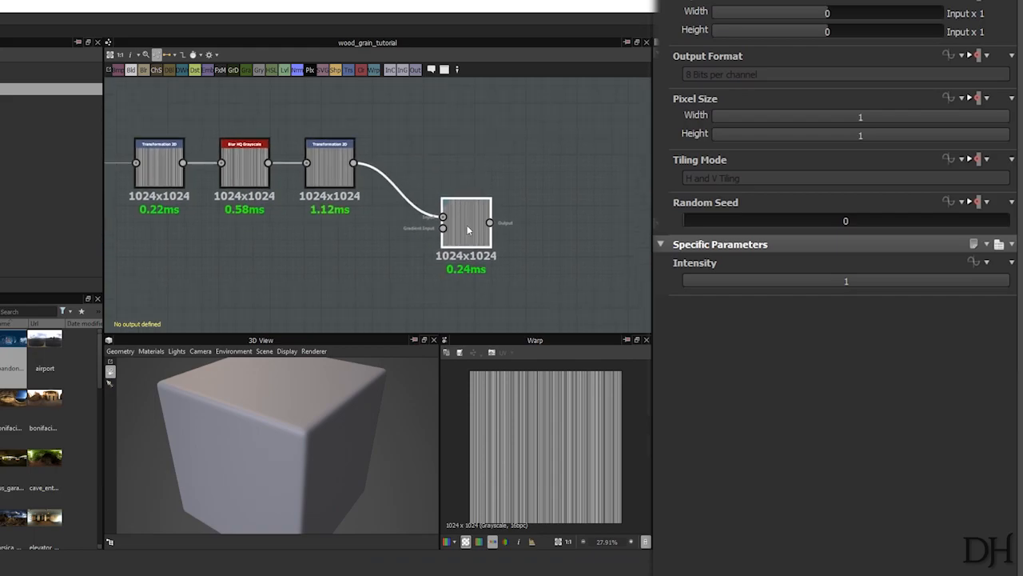
Step: Duplicate the Warp node, feed the first Warp's output into the copy's input, and place the copy lower
key("ctrl+d")
left_click_drag(383, 210, 596, 216)
left_click_drag(490, 222, 570, 209)
left_click_drag(596, 215, 623, 283)
Step: Add a Perlin Noise Zoom node in the empty area below the second Transformation 2D node
middle_click_drag(391, 284, 340, 224)
left_click(276, 243)
key("space")
type("perl")
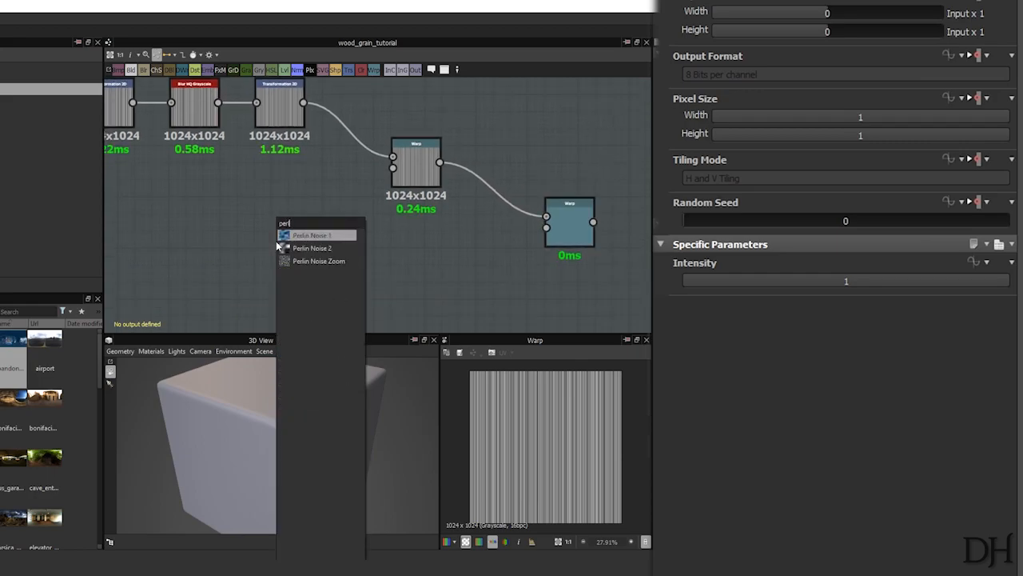
left_click(316, 260)
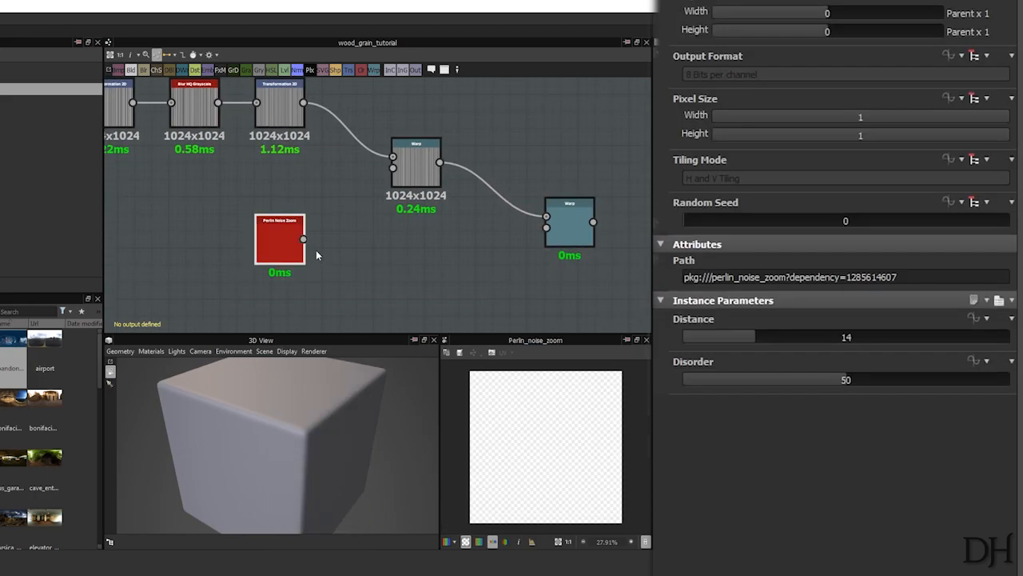
Step: Duplicate the Perlin Noise Zoom node and connect the two noises to the gradient inputs of the first and second Warp nodes
left_click_drag(286, 248, 320, 216)
key("ctrl+d")
left_click_drag(395, 217, 544, 233)
left_click_drag(482, 269, 466, 269)
mouse_move(337, 206)
left_mouse_down()
mouse_move(393, 168)
mouse_move(318, 200)
left_mouse_up()
Step: Preview the first Warp node and set the distance of its Perlin Noise Zoom to 4
double_click(413, 167)
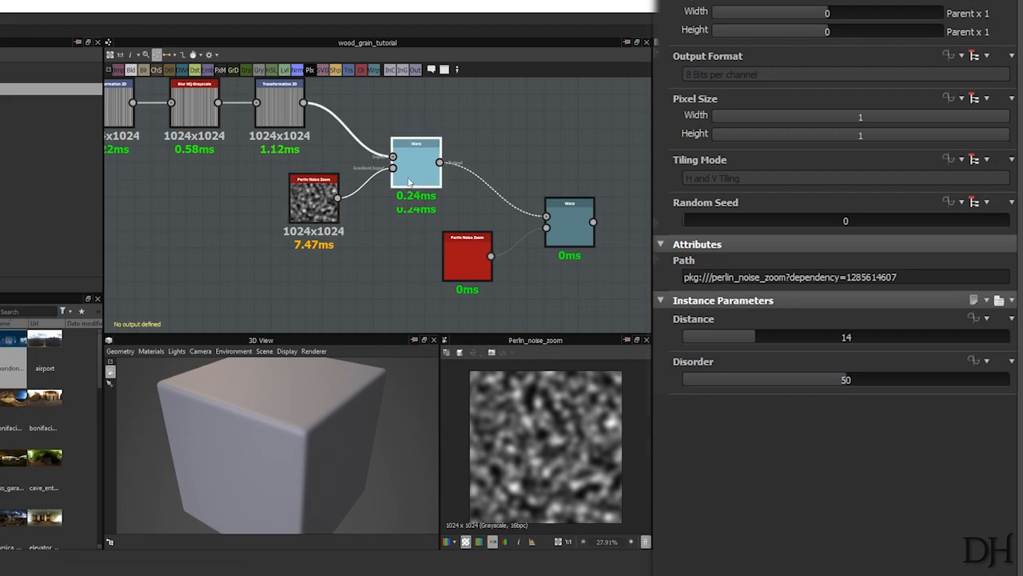
left_click(305, 208)
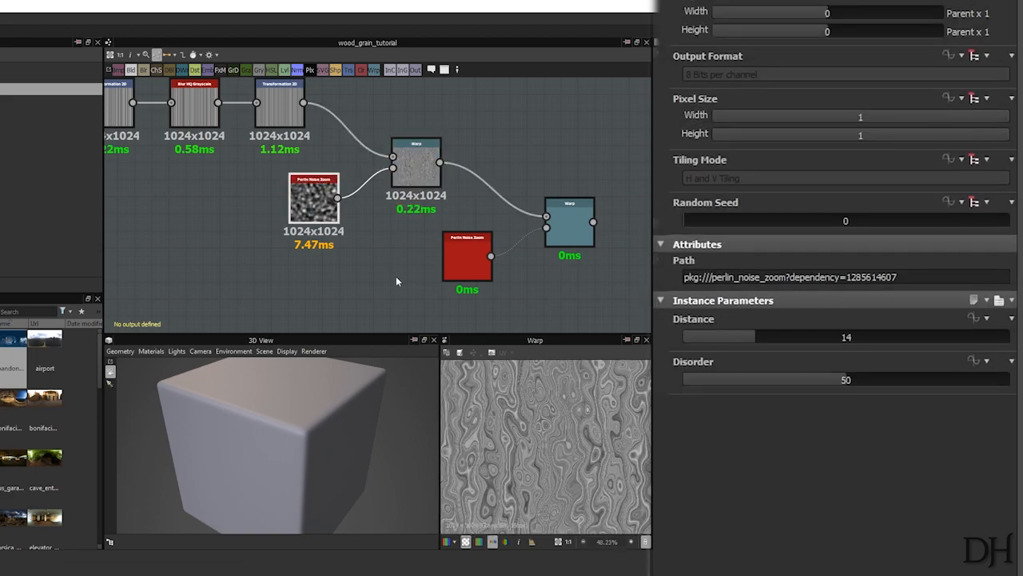
left_click_drag(753, 337, 702, 339)
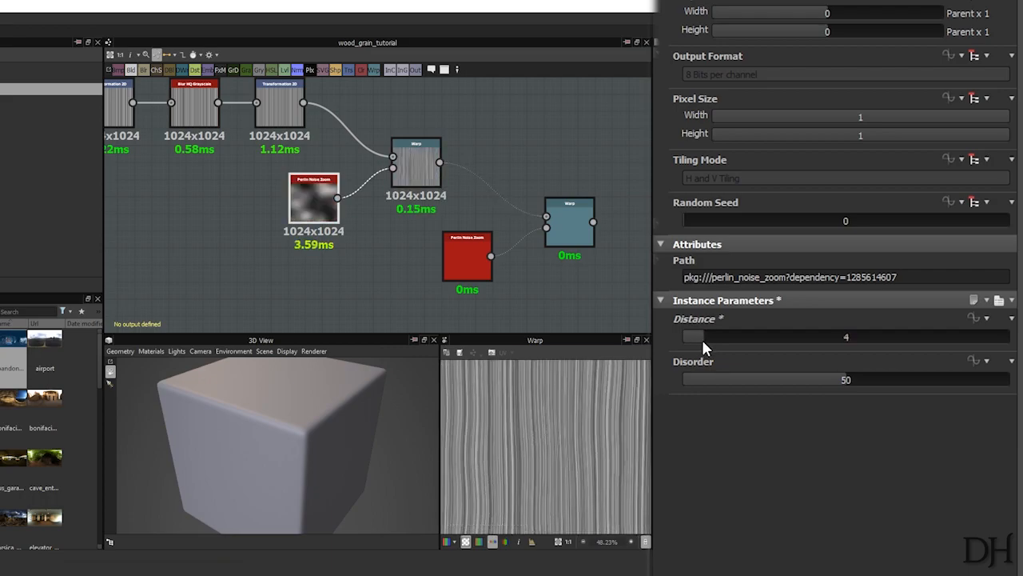
Step: Reduce the first Perlin Noise Zoom to 64x64 and lower the first Warp's intensity to slightly above 0.33
left_click(786, 32)
left_click(787, 13)
left_click(416, 164)
left_click(803, 280)
left_click_drag(749, 293, 790, 289)
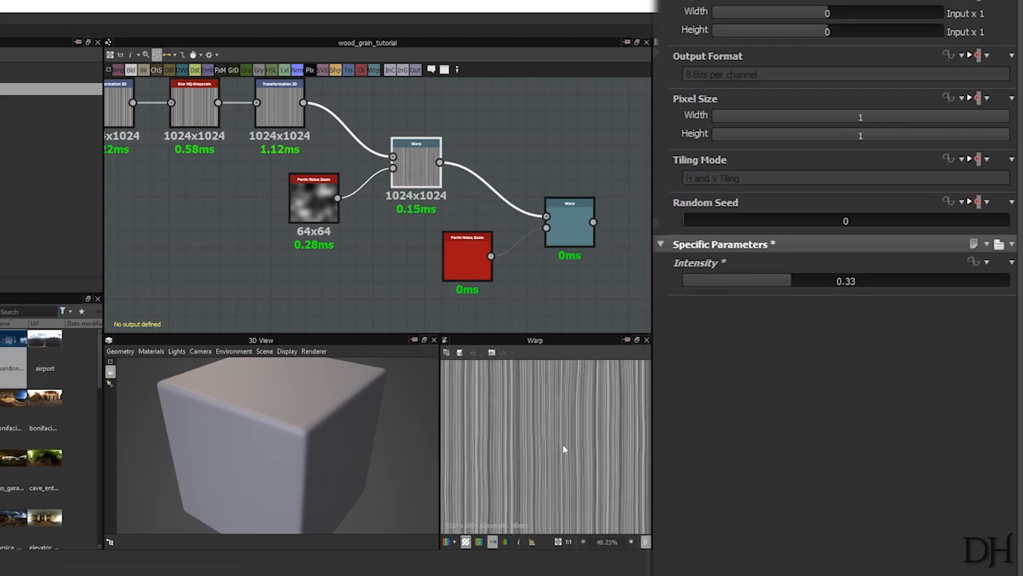
scroll(540, 465, "up", 2)
mouse_move(808, 282)
left_mouse_down()
mouse_move(818, 282)
mouse_move(807, 281)
left_mouse_up()
Step: Reduce the second Perlin Noise Zoom to 256x256 with a distance of 9, and set the second Warp's intensity to 0.12
double_click(570, 239)
middle_click_drag(570, 239, 484, 239)
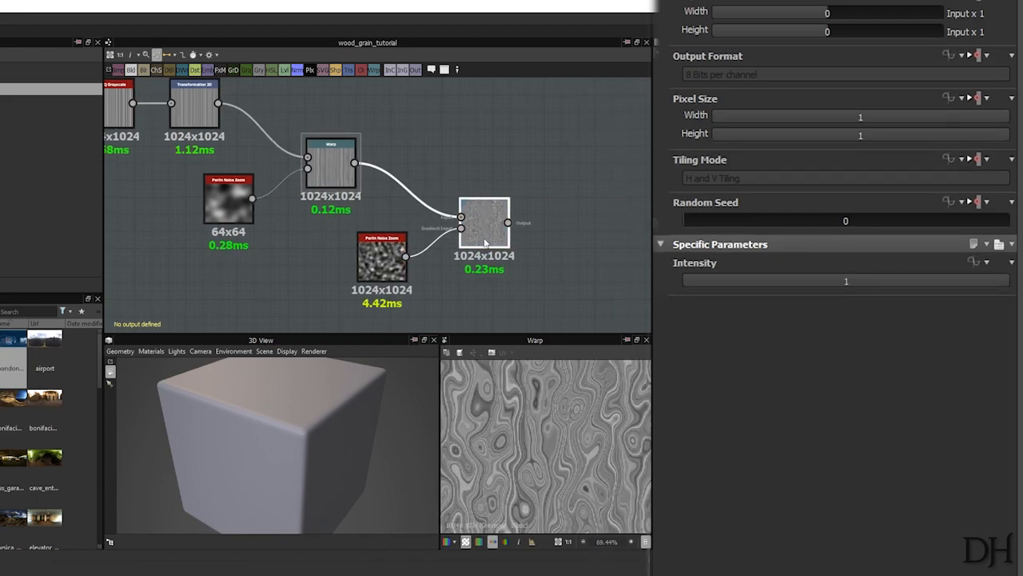
left_click(383, 256)
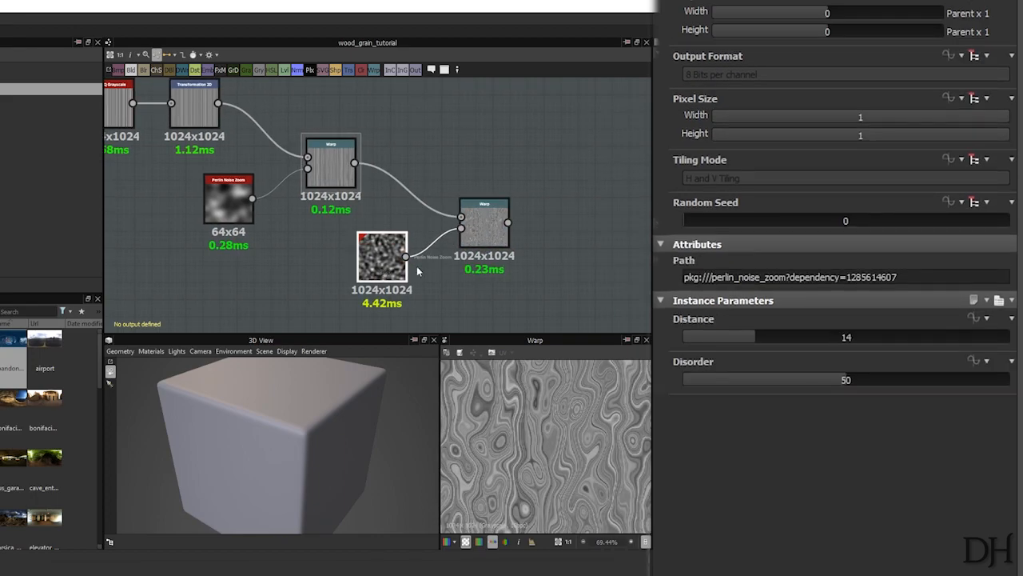
left_click(799, 30)
left_click(810, 15)
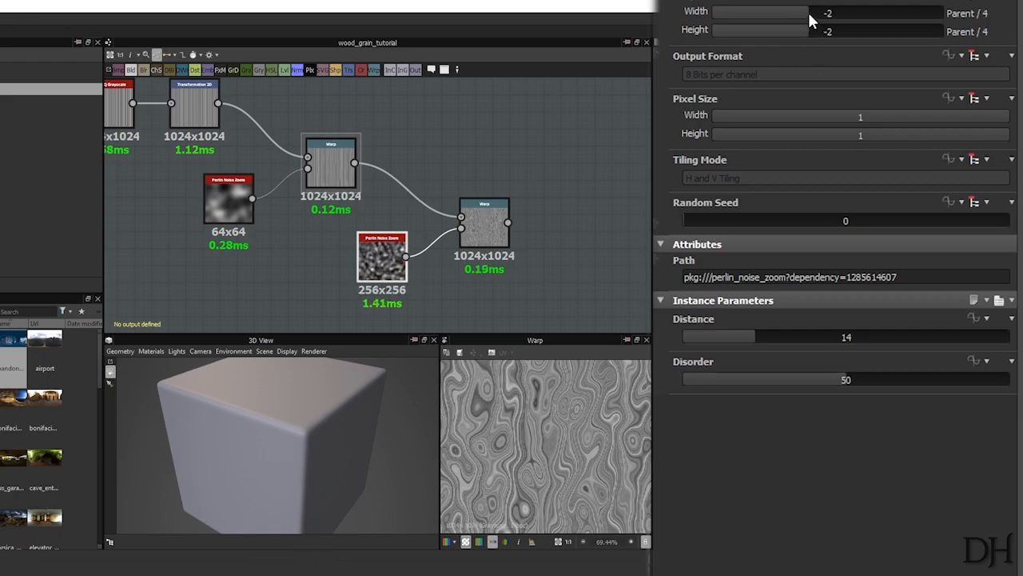
left_click_drag(759, 336, 729, 333)
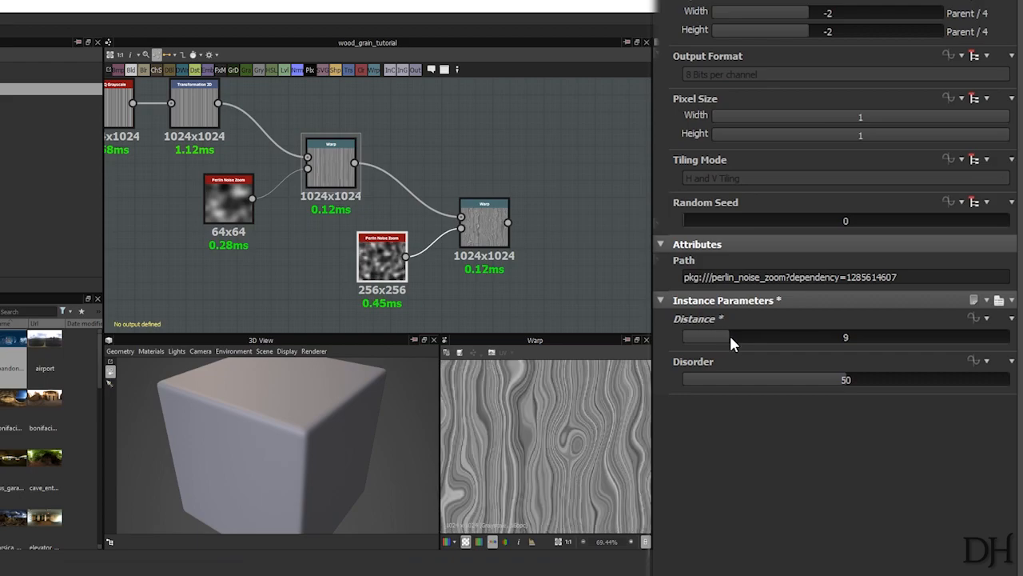
left_click(490, 233)
left_click_drag(847, 283, 722, 282)
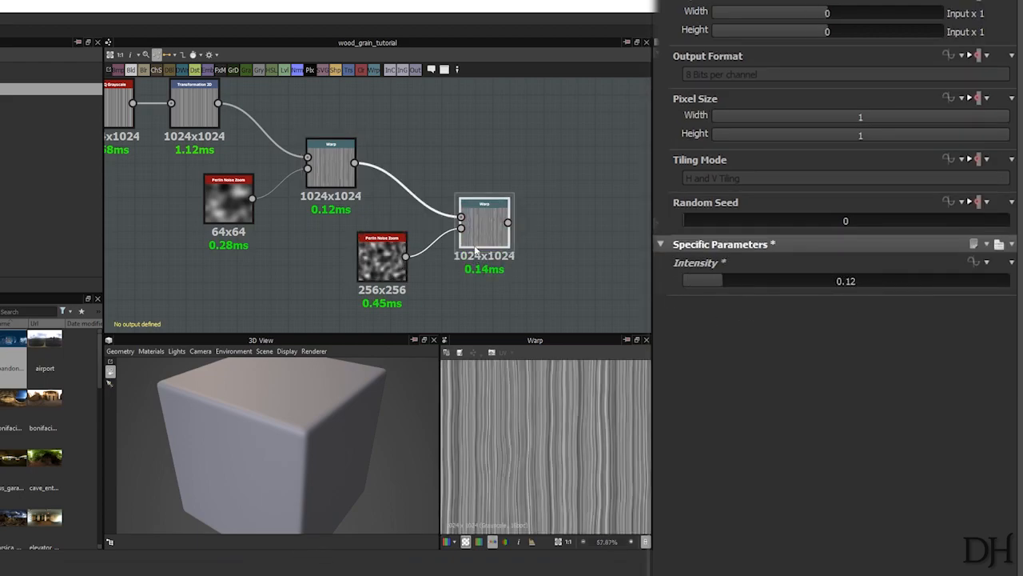
Step: Add a Blend node fed by the second Warp's output and place it well apart from the Warp
middle_click_drag(481, 229, 373, 213)
key("space")
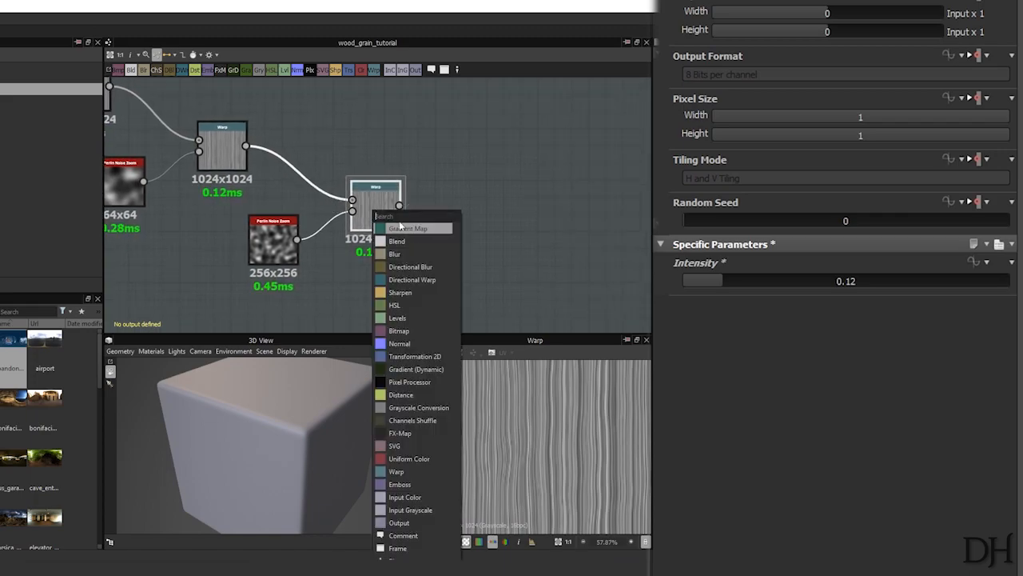
left_click(418, 240)
left_click_drag(446, 220, 605, 282)
middle_click_drag(481, 328, 408, 203)
left_click(408, 202)
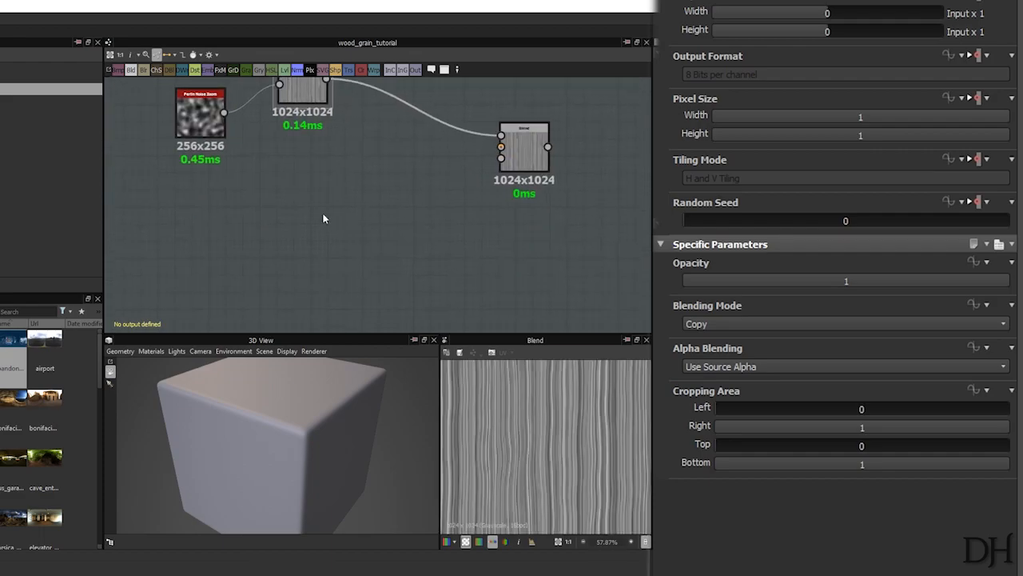
Step: Add another Blend node below the Warp chain and feed the last Transformation 2D's output into its foreground input
middle_click_drag(317, 211, 415, 253)
scroll(415, 252, "down", 1)
middle_click_drag(353, 254, 411, 290)
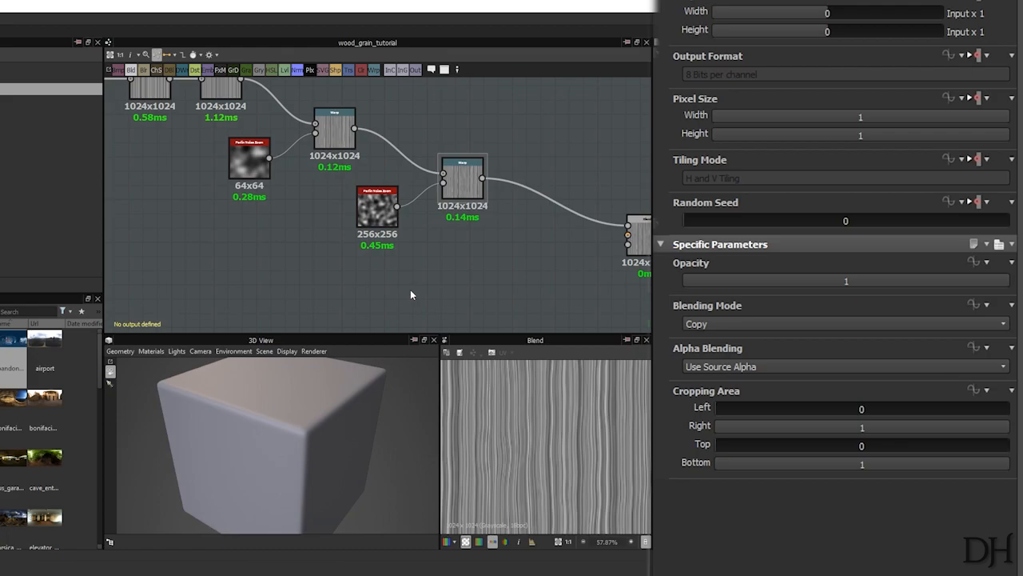
middle_click_drag(380, 287, 406, 296)
scroll(407, 295, "down", 1)
double_click(267, 112)
middle_click_drag(293, 140, 231, 117)
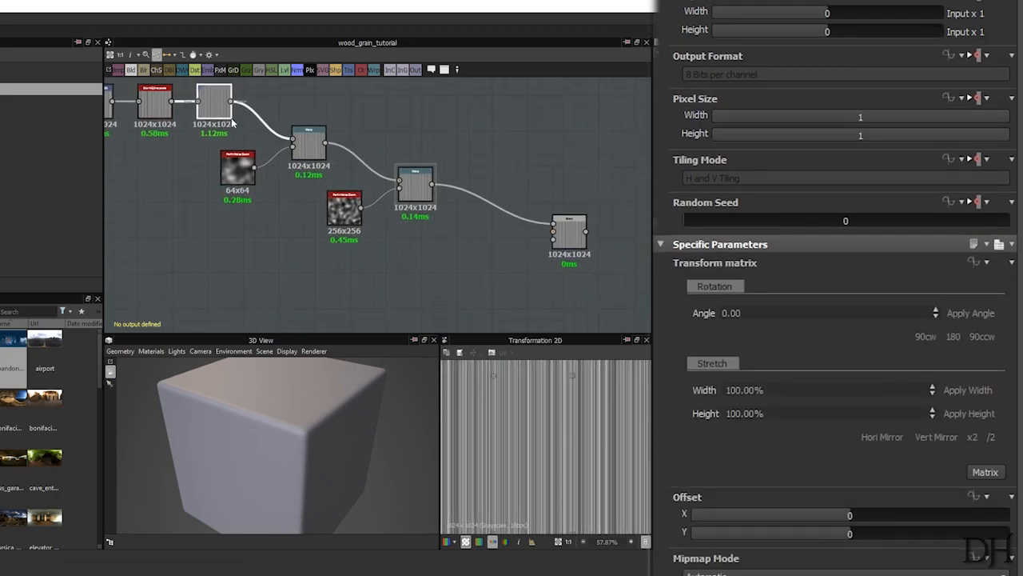
right_click(295, 270)
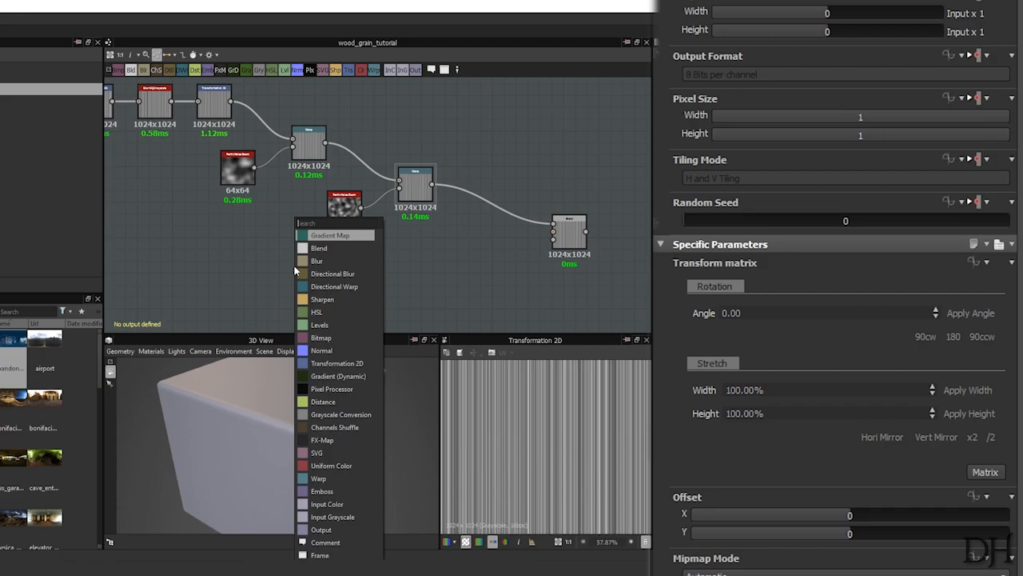
type("bl")
left_click(341, 235)
left_click_drag(230, 101, 289, 256)
Step: Add a Clouds 3 noise beside the new Blend node and connect it to the Blend's background input
right_click(225, 286)
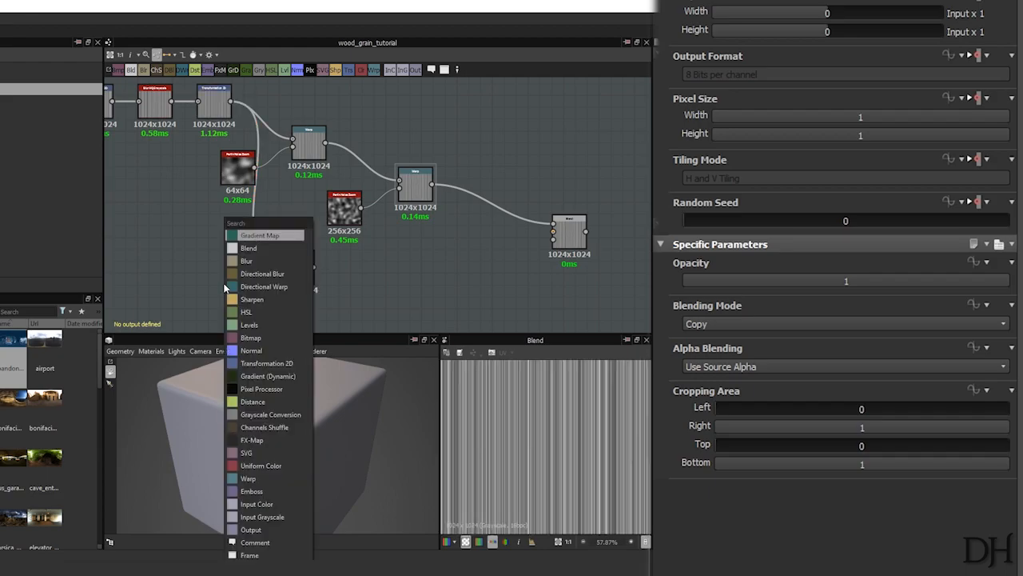
type("nois")
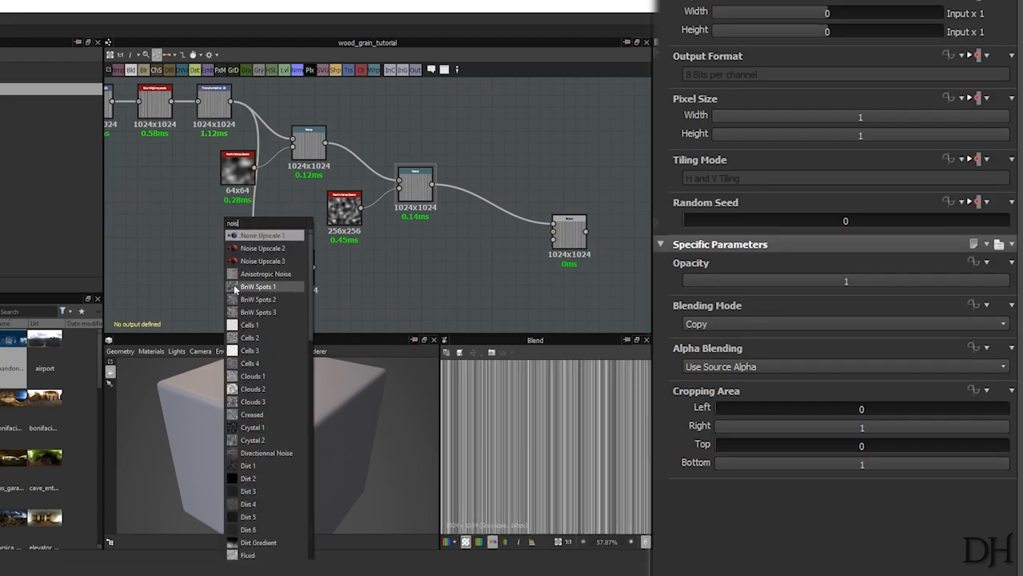
left_click(277, 408)
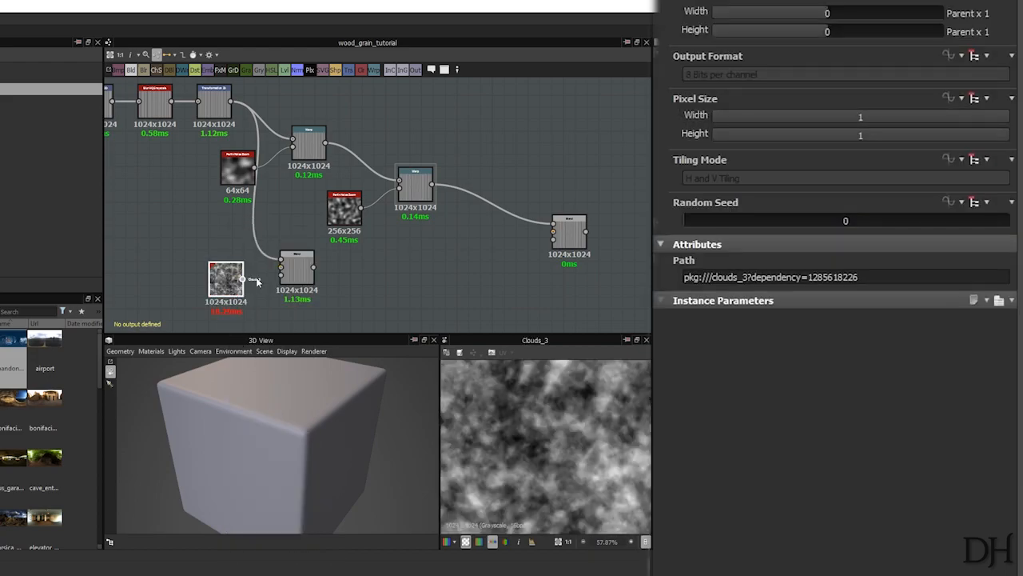
left_click_drag(253, 283, 281, 268)
Step: Set the blending mode of the Blend node combining the streaks and Clouds 3 to Overlay
left_click(296, 263)
left_click(731, 323)
scroll(726, 424, "down", 2)
left_click(732, 407)
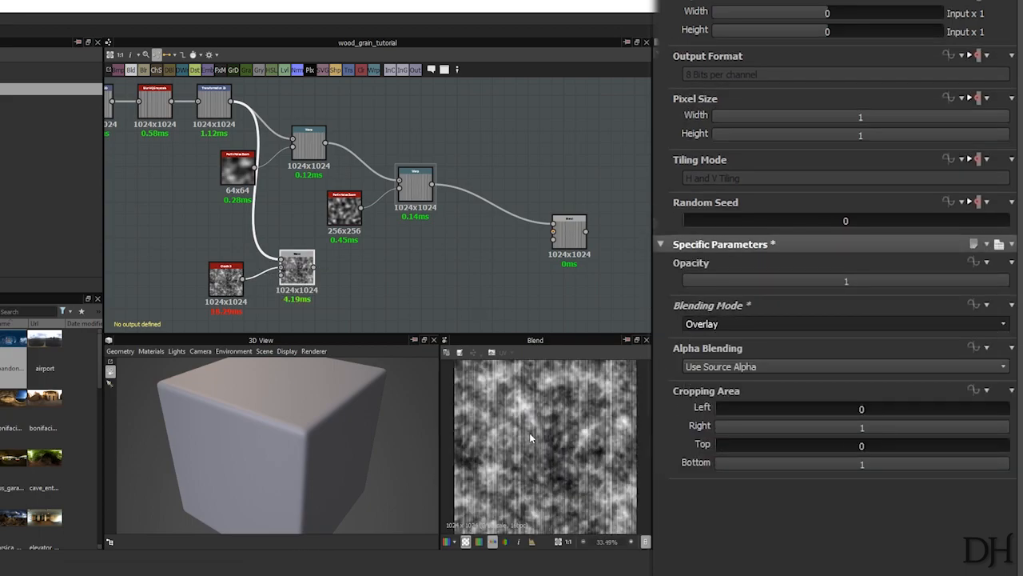
Step: Add an Anisotropic Blur Grayscale node after the Clouds 3 Blend node
key("space")
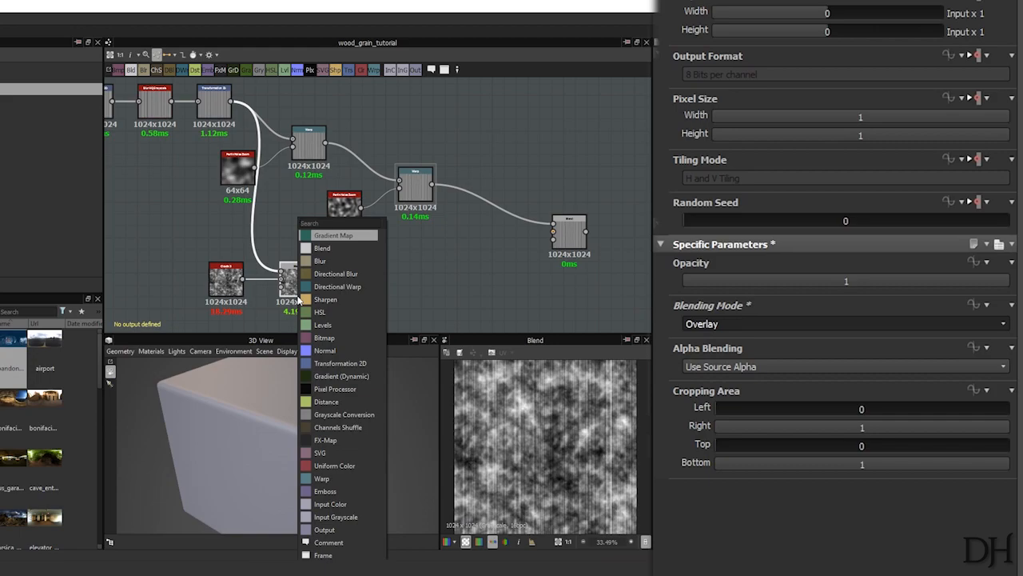
type("s")
key("BackSpace")
type("ani")
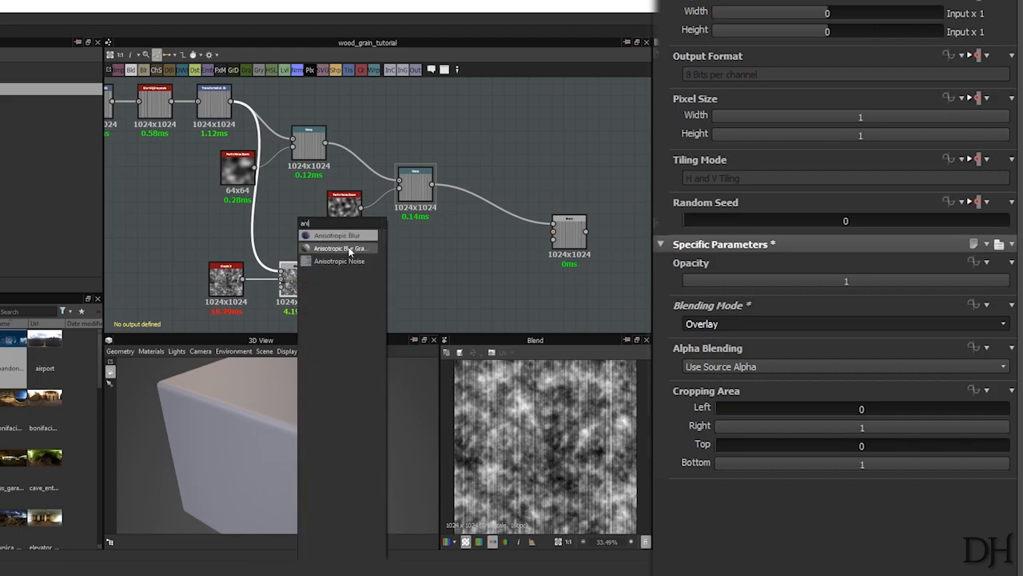
left_click(347, 248)
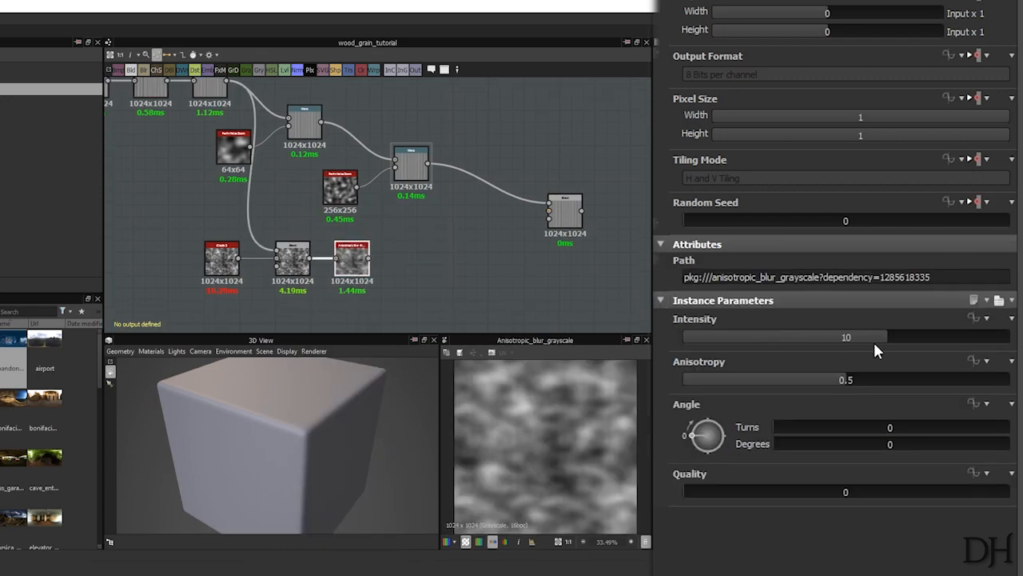
Step: Set the Anisotropic Blur's angle to 90 degrees and its anisotropy to 1
mouse_move(814, 446)
left_mouse_down()
mouse_move(843, 445)
mouse_move(831, 445)
left_mouse_up()
double_click(832, 445)
type("90")
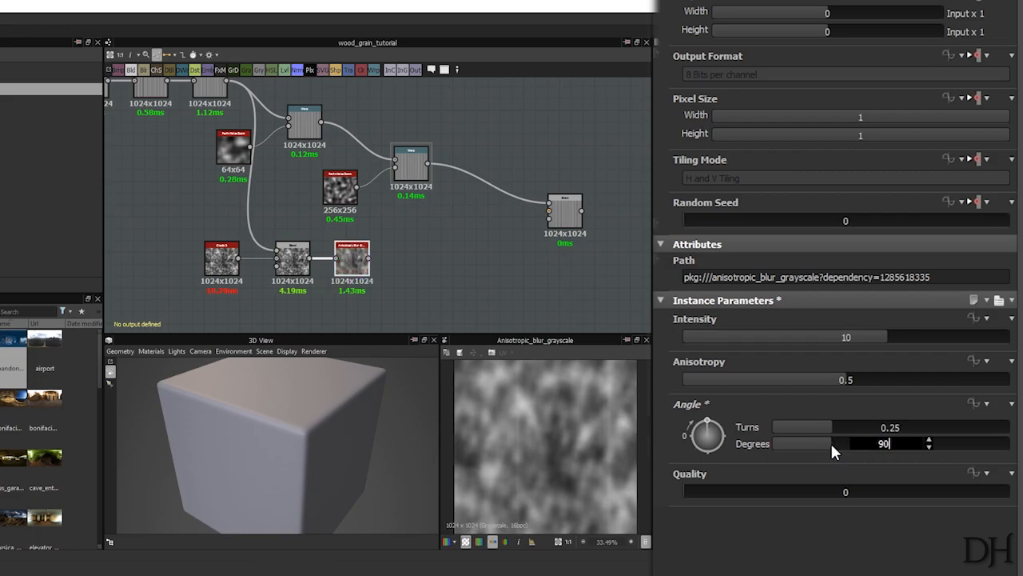
key("Return")
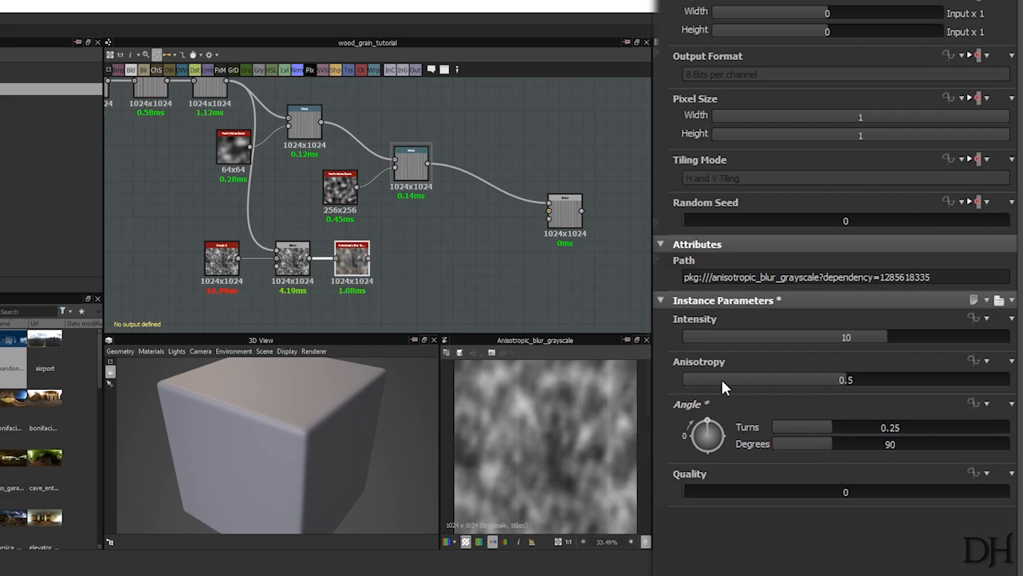
mouse_move(845, 381)
left_mouse_down()
mouse_move(780, 379)
mouse_move(1014, 384)
left_mouse_up()
Step: Try stronger Anisotropic Blur intensities of 16, 50 and 17.74
left_click_drag(879, 338, 1022, 339)
double_click(953, 338)
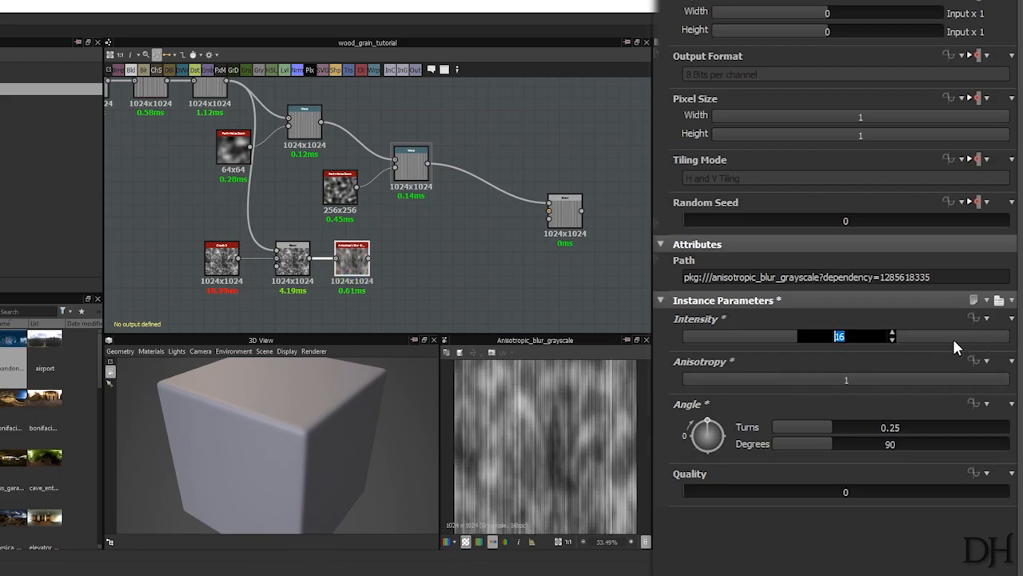
type("50")
key("Return")
left_click_drag(842, 335, 742, 345)
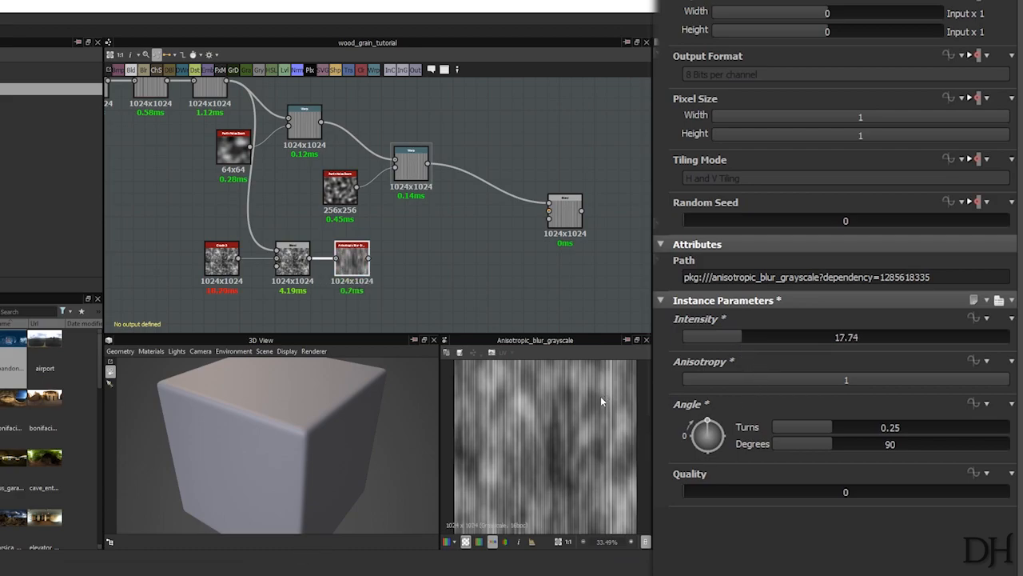
Step: Set the Anisotropic Blur's quality to 1 and its intensity to 10.03
left_click(840, 490)
scroll(556, 447, "up", 5)
middle_click_drag(613, 458, 603, 493)
left_click_drag(741, 337, 701, 342)
scroll(571, 436, "down", 5)
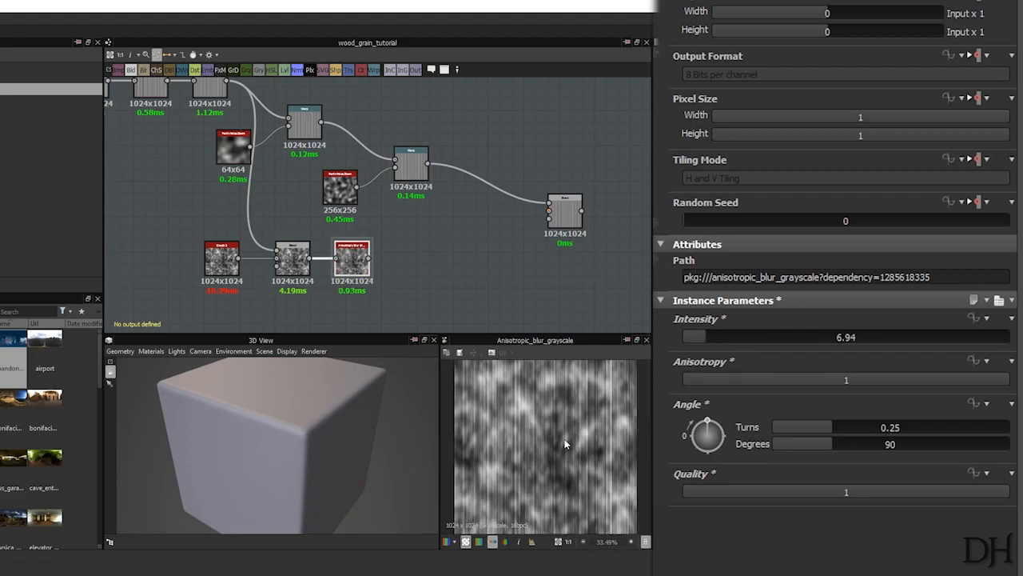
scroll(565, 436, "up", 3)
left_click(716, 336)
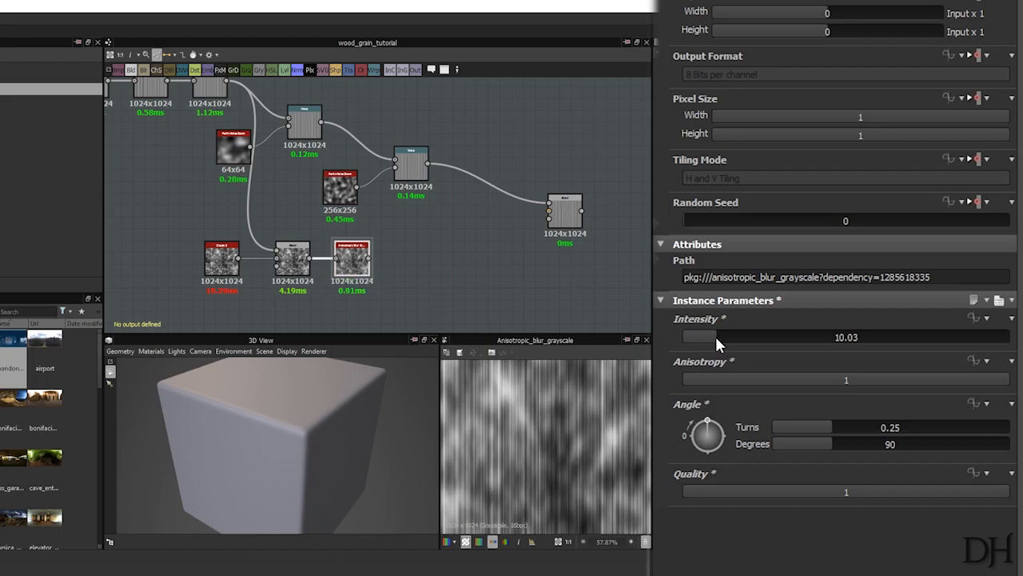
Step: Inspect the blurred streaks up close and lower the blur's anisotropy to just under 1
scroll(542, 437, "up", 5)
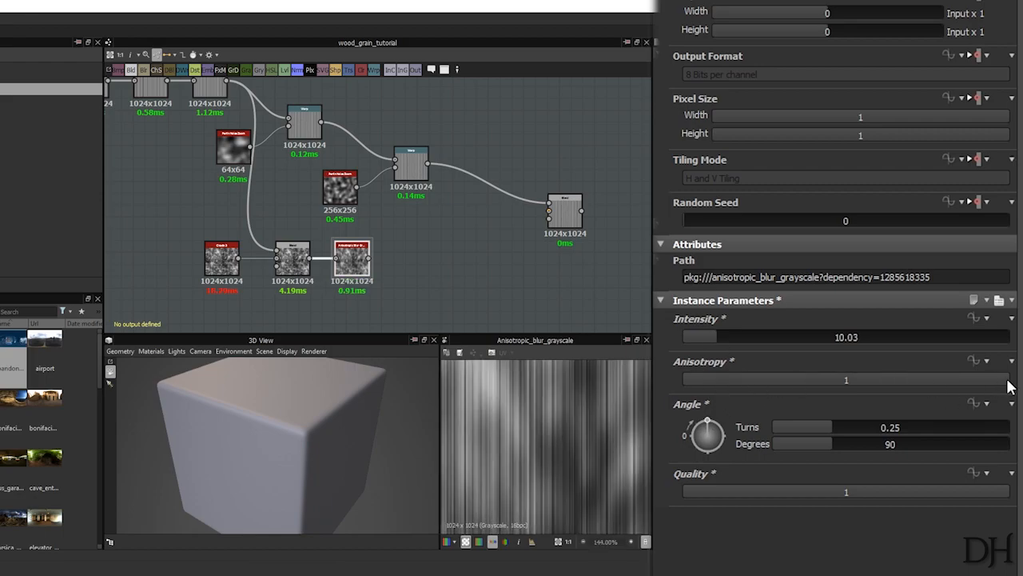
scroll(552, 471, "up", 6)
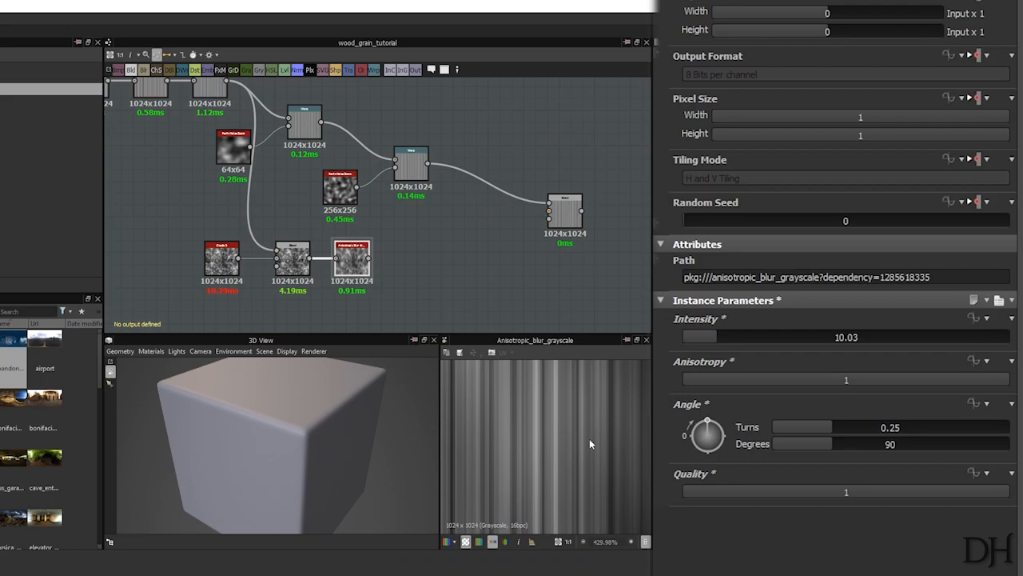
left_click(996, 380)
left_click_drag(996, 380, 1006, 387)
scroll(573, 427, "down", 10)
scroll(571, 428, "down", 3)
Step: Connect the Anisotropic Blur's output to the final Blend's background input and set that Blend's mode to Overlay
middle_click_drag(419, 269, 348, 269)
left_click_drag(302, 257, 480, 211)
double_click(496, 212)
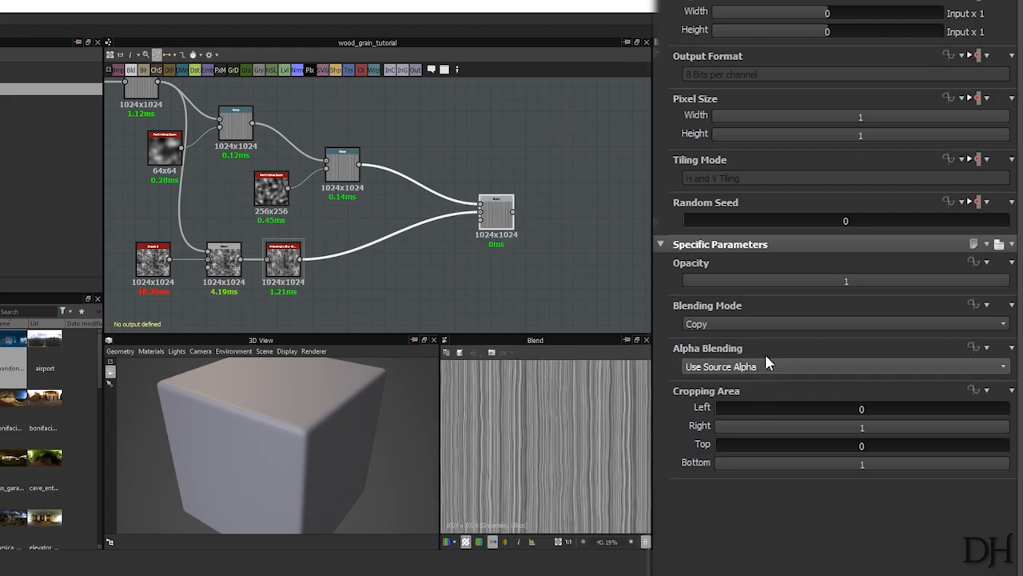
left_click(744, 324)
left_click(724, 429)
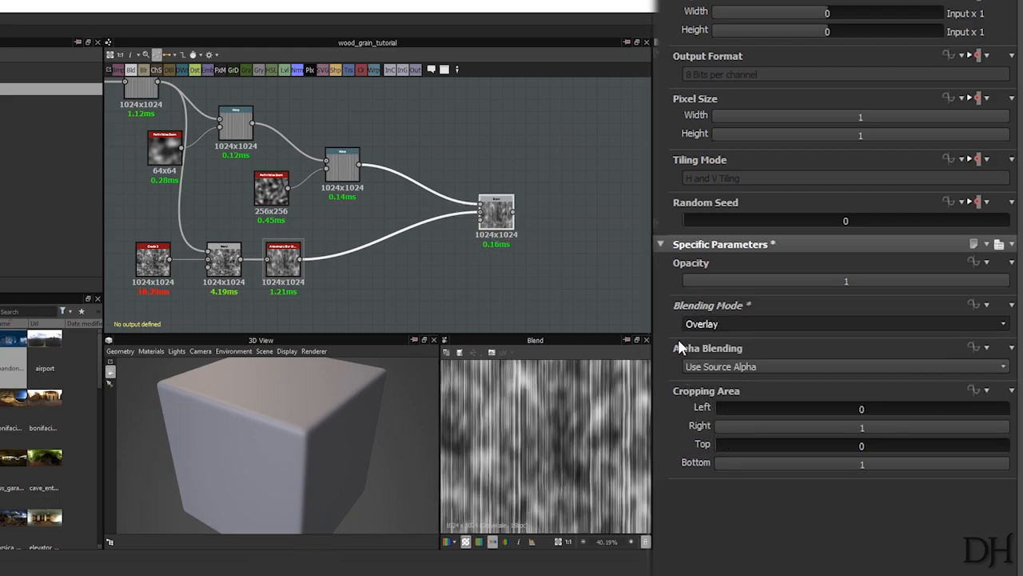
Step: Keep the final Blend in Overlay mode and reduce its opacity to 0.01
left_click(716, 324)
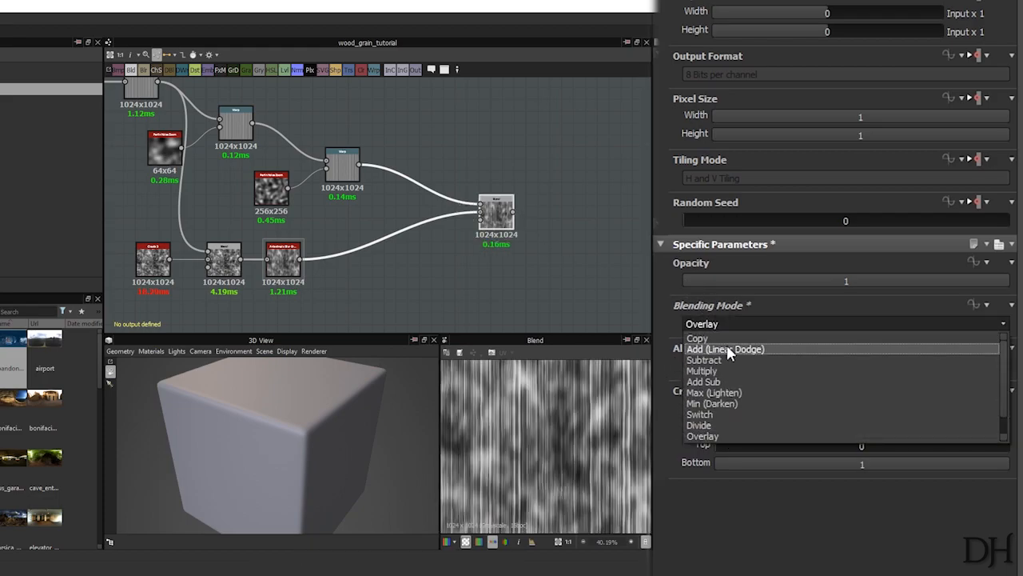
left_click(715, 307)
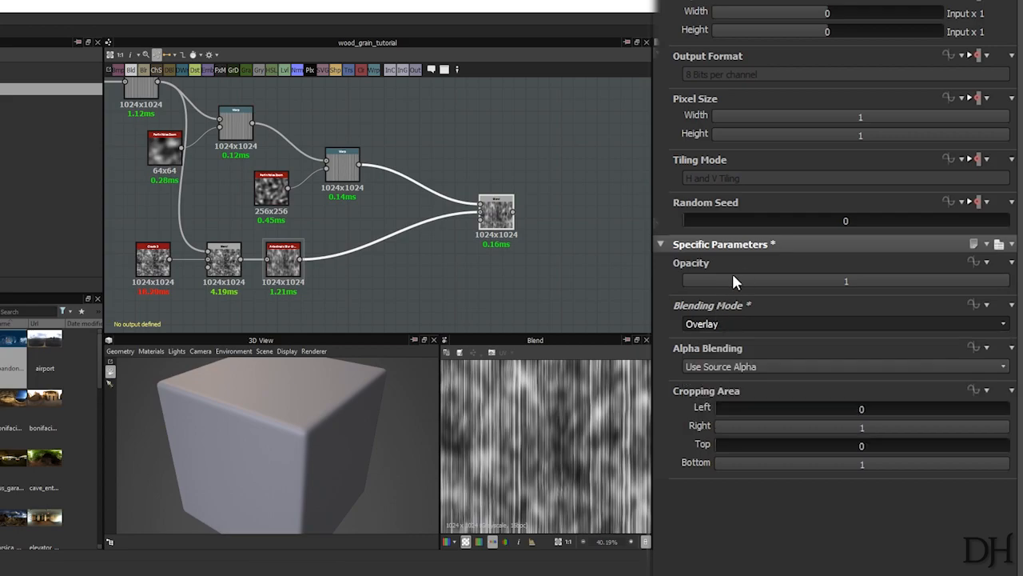
scroll(609, 388, "down", 3)
scroll(567, 401, "up", 2)
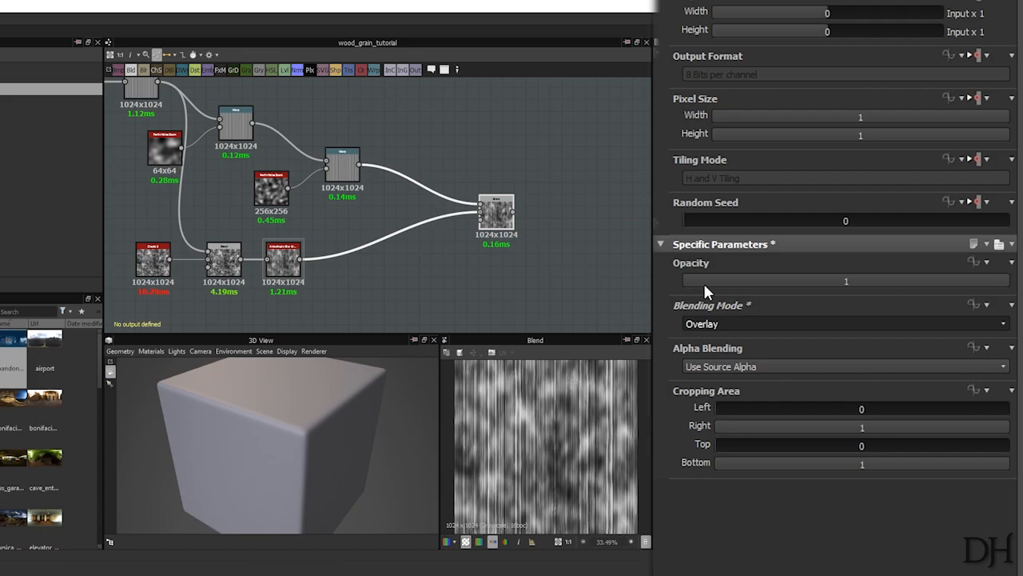
mouse_move(706, 278)
left_mouse_down()
mouse_move(672, 278)
mouse_move(688, 282)
left_mouse_up()
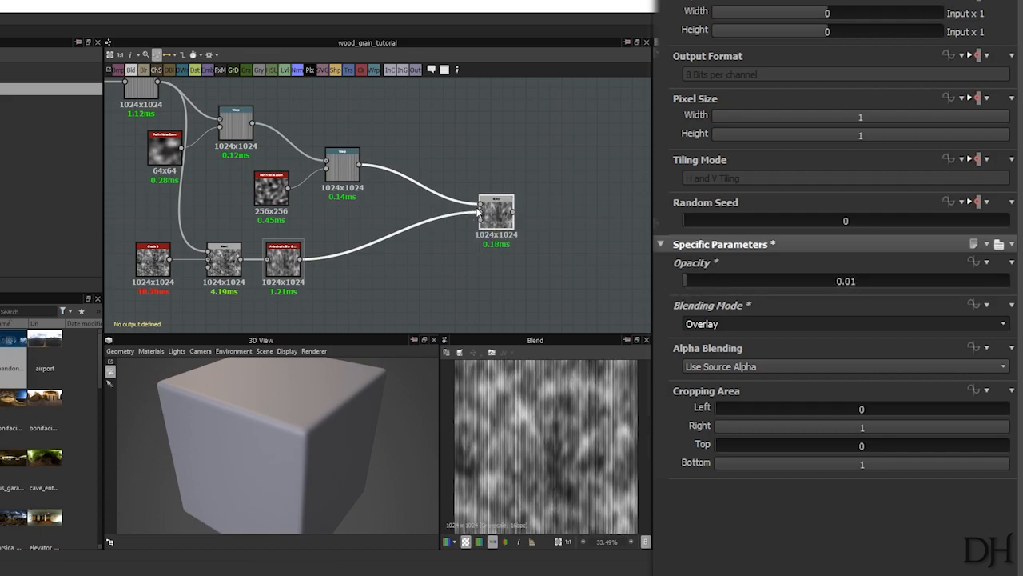
Step: Swap the final Blend's inputs so the Warp feeds the background and the blur the foreground, and inspect the preview
left_click_drag(480, 211, 352, 166, "shift")
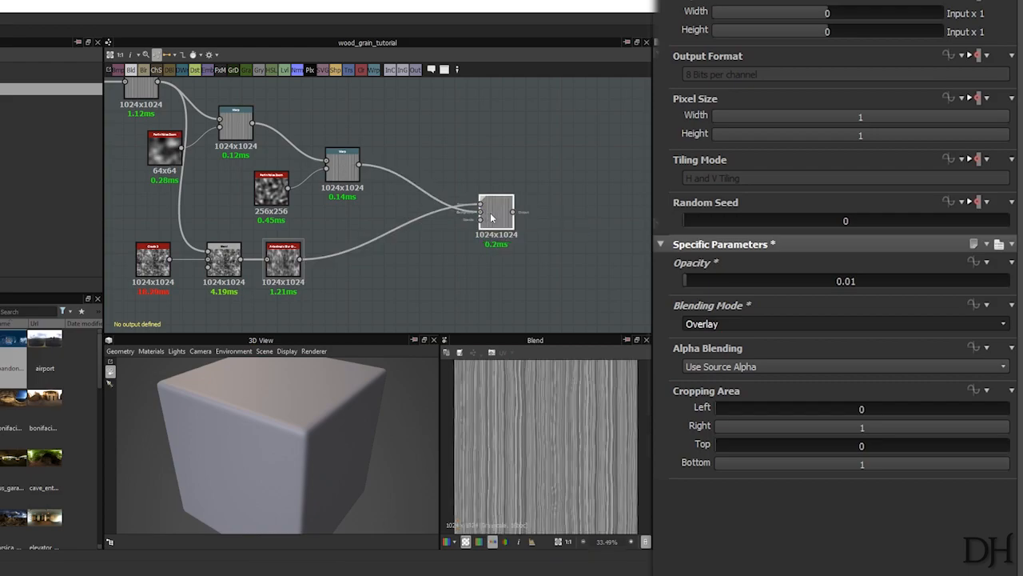
scroll(509, 424, "up", 2)
scroll(528, 472, "up", 2)
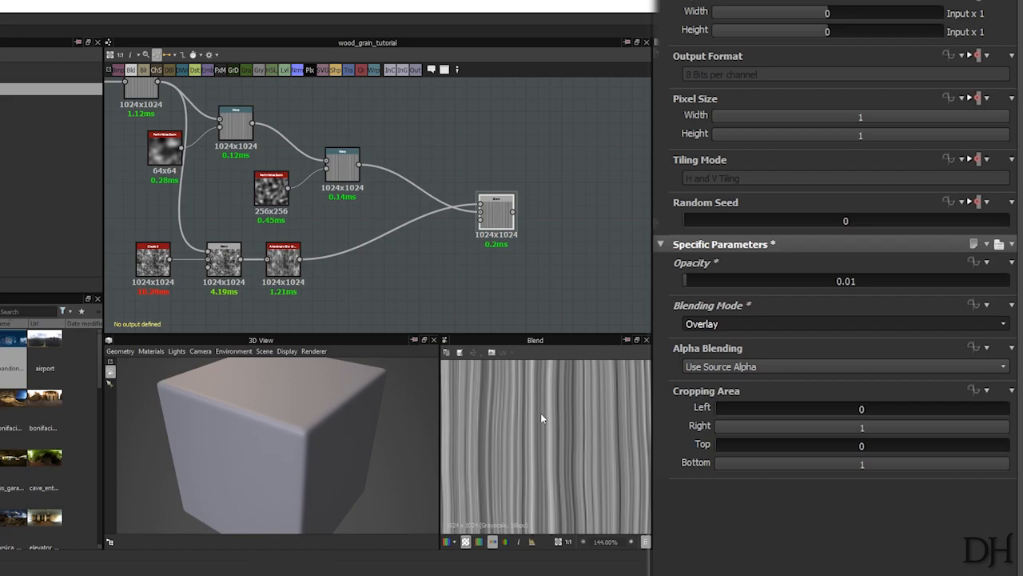
scroll(527, 459, "down", 9)
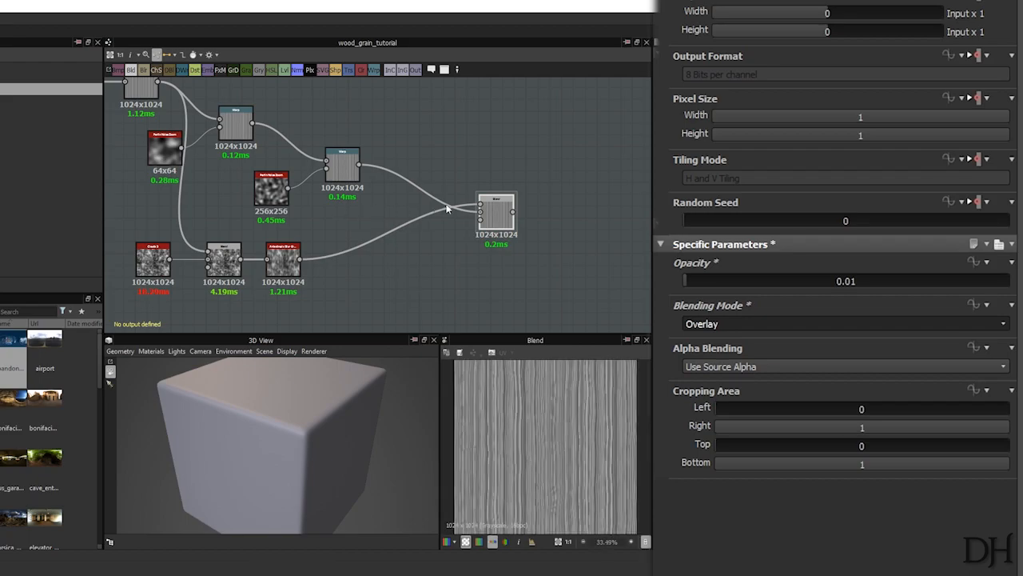
Step: Add a Warp node after the Add (Linear Dodge) Blend that outputs the glowing streaks, with some space between them
scroll(468, 275, "down", 3)
left_click_drag(486, 290, 480, 284)
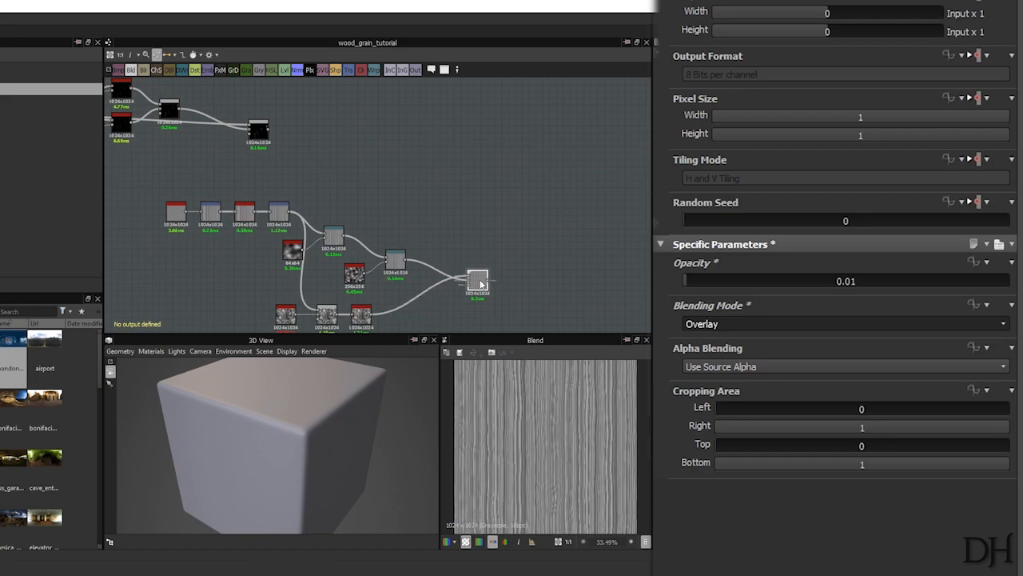
middle_click_drag(293, 168, 430, 226)
scroll(393, 192, "up", 3)
double_click(394, 196)
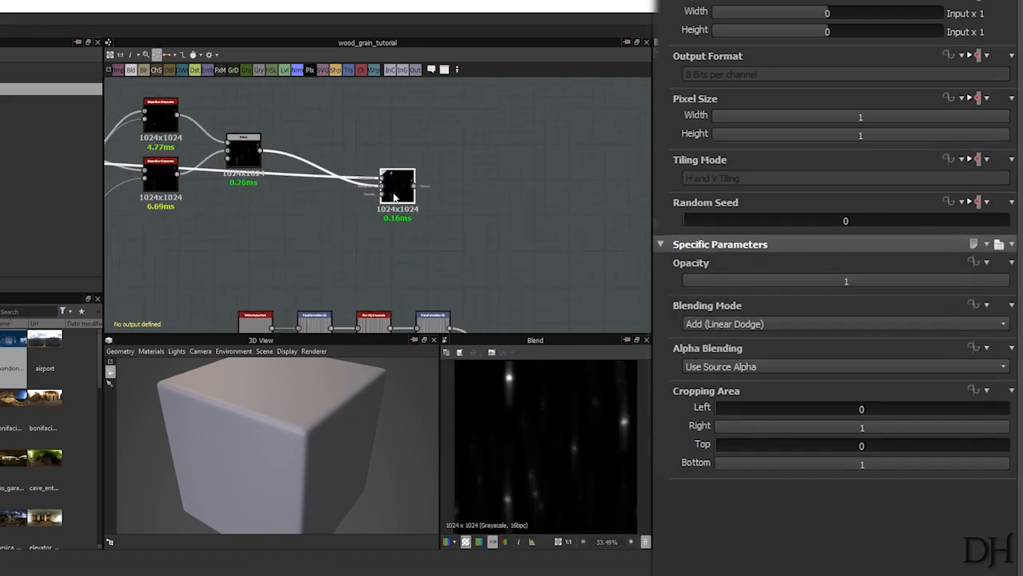
middle_click_drag(394, 197, 294, 167)
key("space")
type("war")
left_click(341, 182)
left_click_drag(343, 164, 434, 183)
Step: Feed the 64x64 Perlin noise into the new Warp as its gradient input and set the Warp's intensity to 0.39
middle_click_drag(367, 176, 364, 214)
scroll(307, 98, "down", 1)
left_click_drag(334, 164, 342, 126)
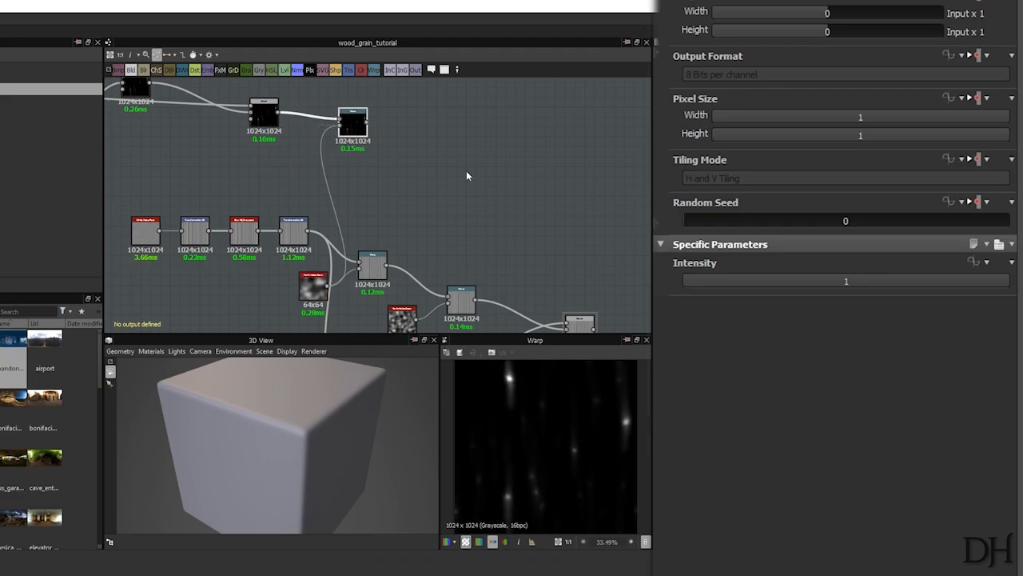
double_click(372, 264)
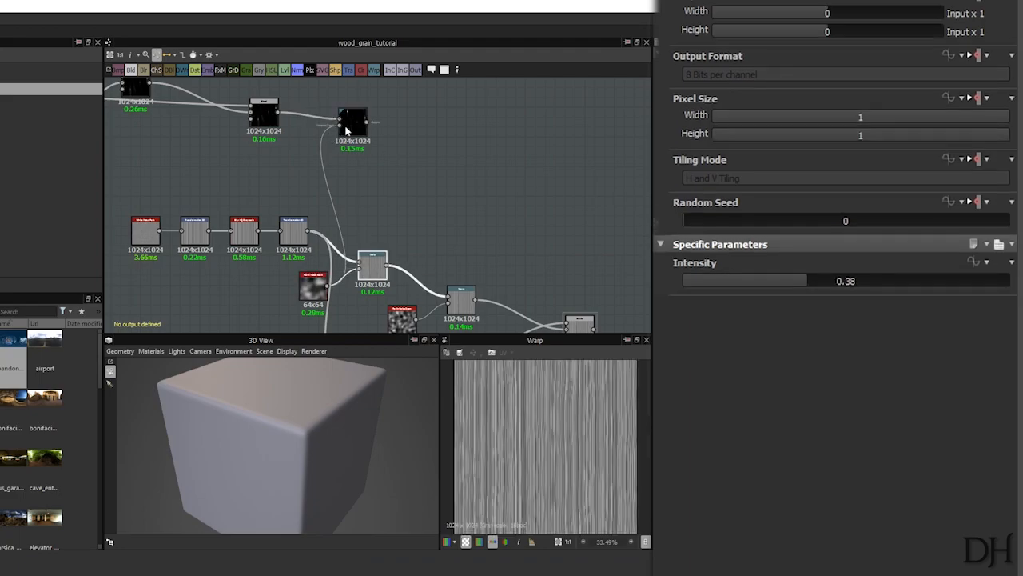
double_click(352, 130)
left_click_drag(795, 280, 809, 281)
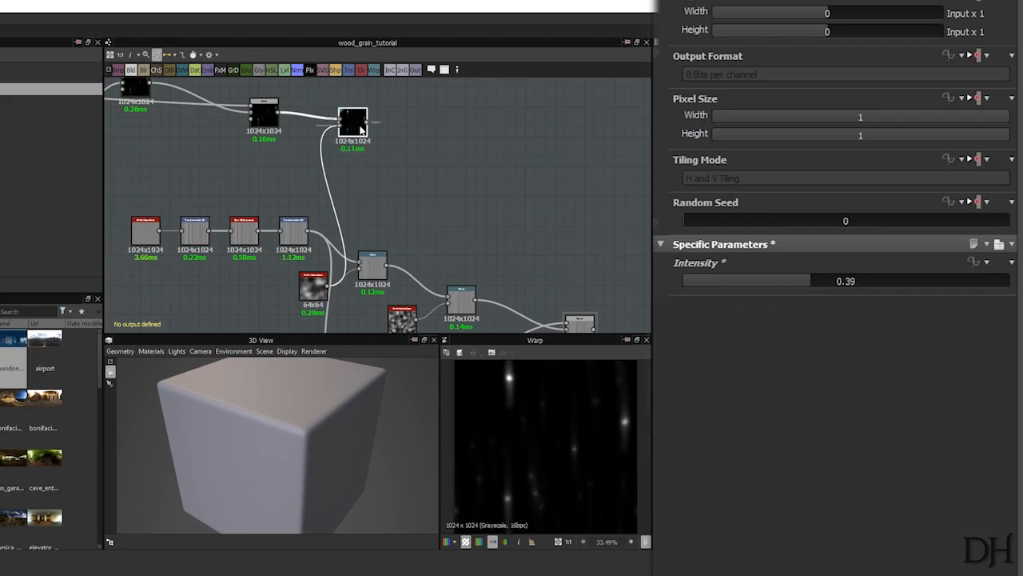
Step: Add a Blend with the warped streaks as foreground and the wood grain Blend as background, placed beyond both branches
left_click_drag(359, 126, 362, 125)
middle_click_drag(362, 127, 287, 116)
scroll(239, 113, "down", 2)
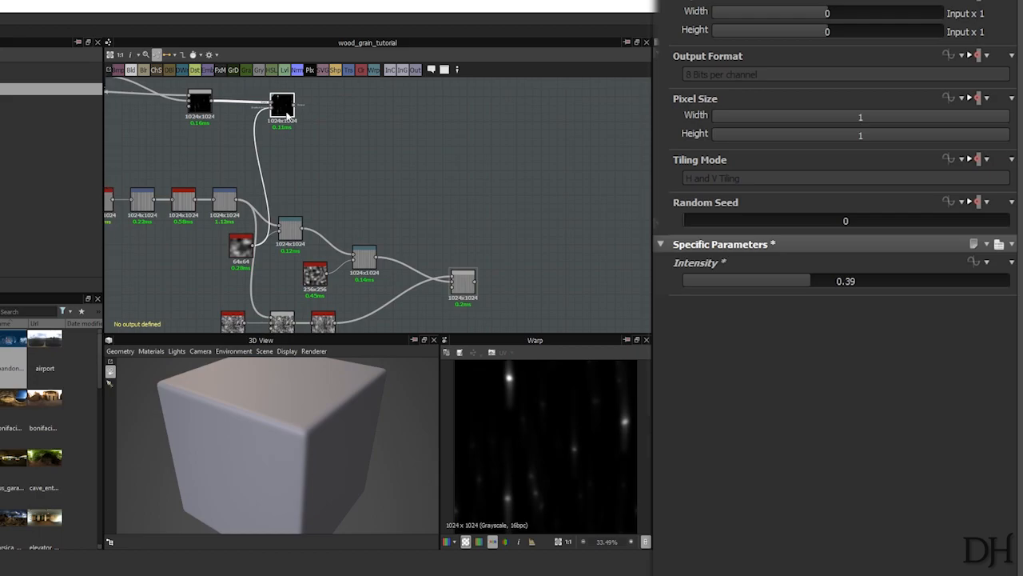
key("space")
left_click(330, 142)
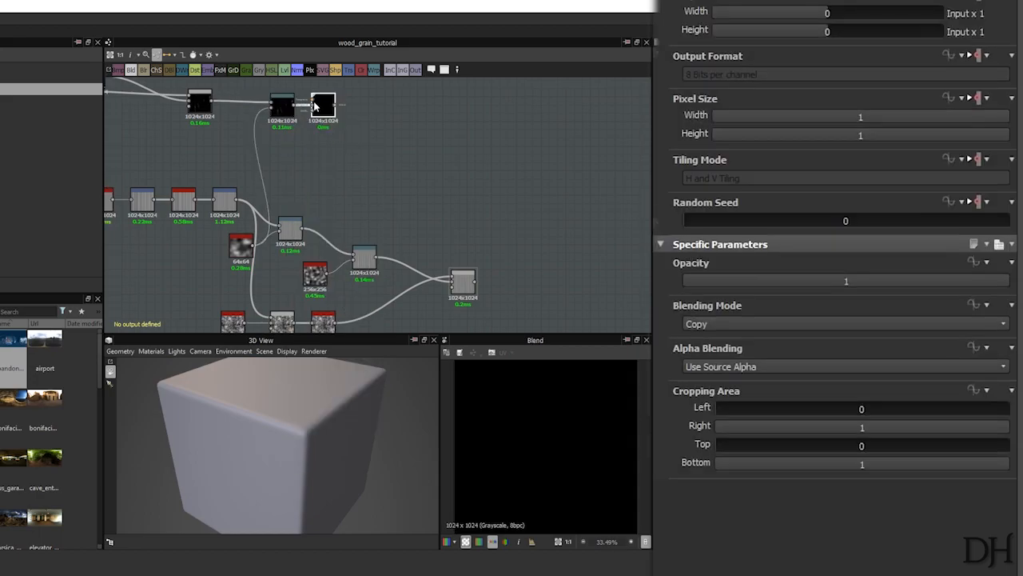
left_click_drag(313, 109, 568, 218)
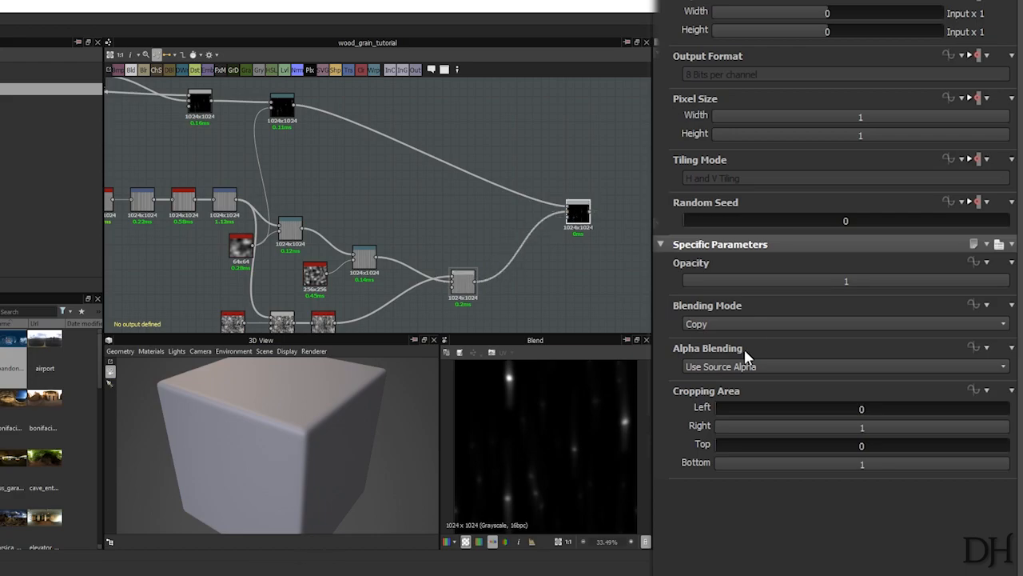
Step: Set the new Blend's mode to Add (Linear Dodge) with opacity 0.64 and move the node slightly closer to its inputs
left_click(737, 324)
left_click(723, 347)
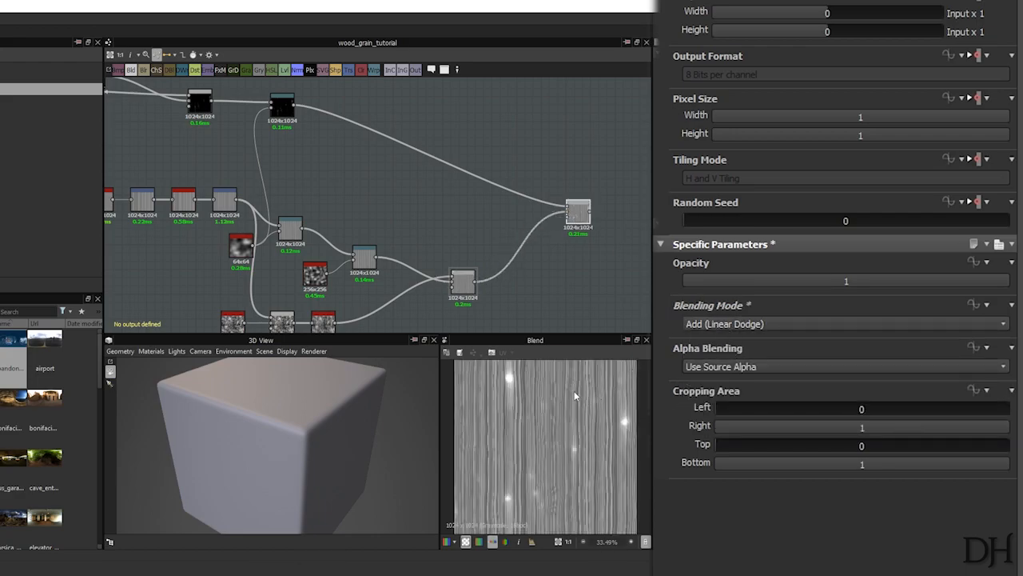
left_click_drag(850, 289, 894, 277)
left_click_drag(578, 220, 536, 200)
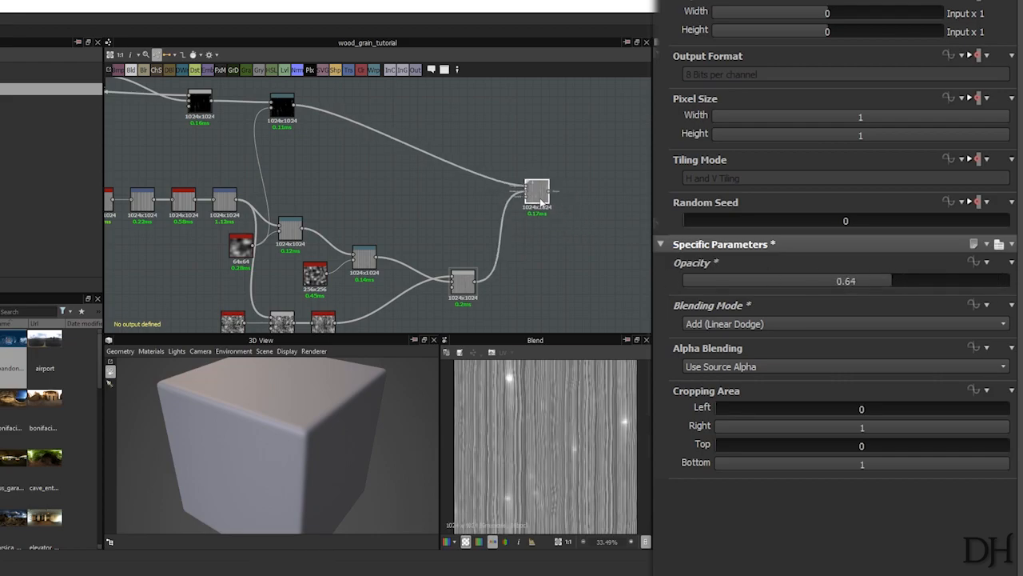
Step: Add a Gradient (Dynamic) node after the last Blend and space it out from the Blend
middle_click_drag(536, 201, 391, 204)
middle_click_drag(365, 225, 358, 206)
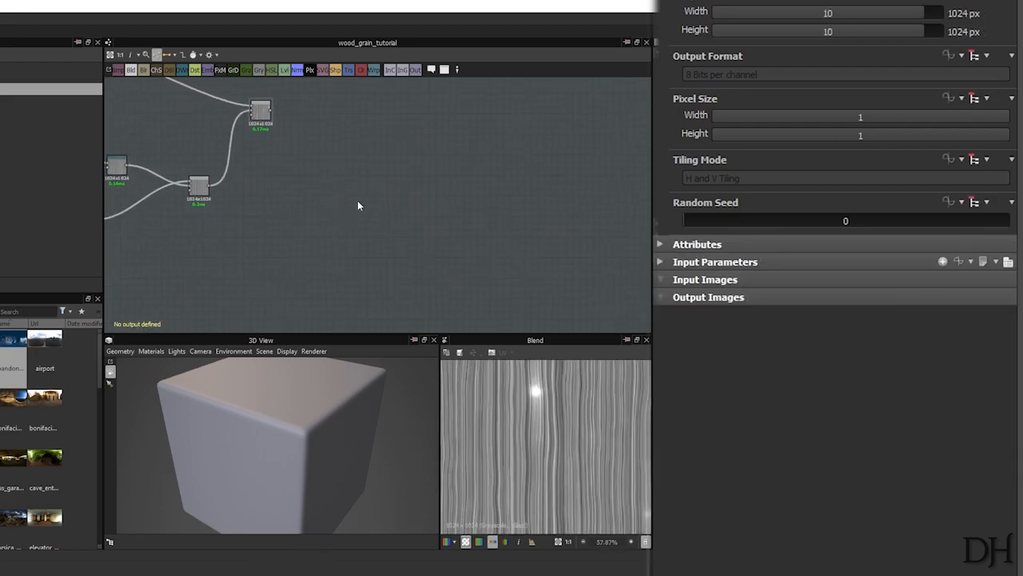
left_click(258, 122)
key("space")
type("gra")
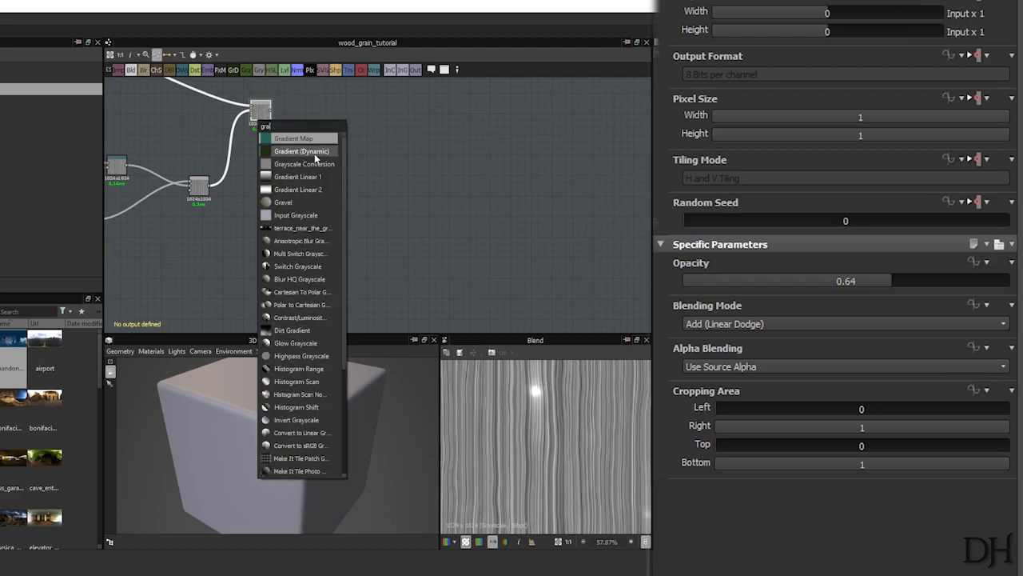
left_click(302, 151)
left_click_drag(292, 109, 357, 110)
scroll(325, 112, "up", 2)
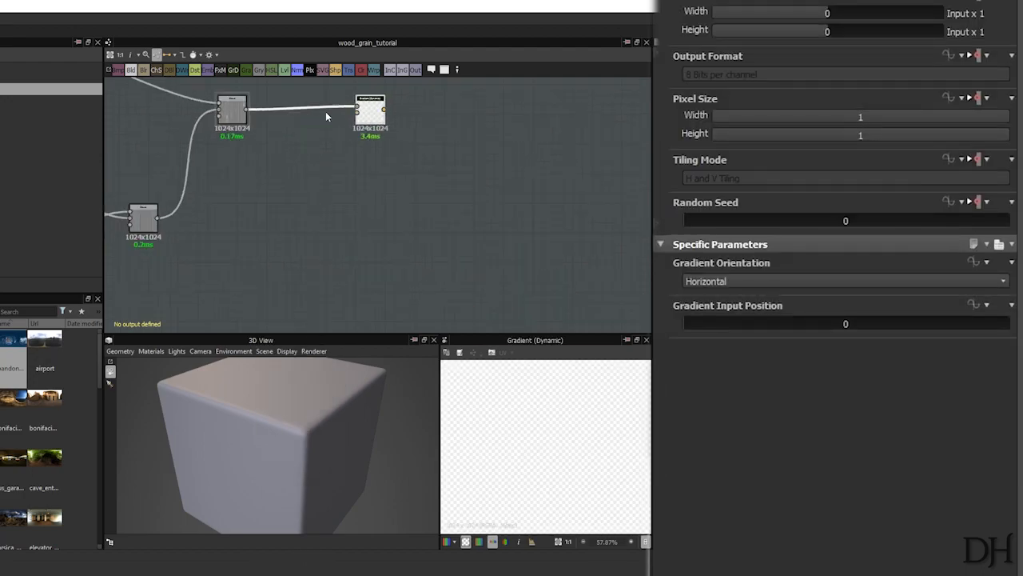
Step: Set the Gradient (Dynamic) node's gradient orientation to Vertical
scroll(326, 117, "up", 4)
left_click(717, 284)
left_click(722, 303)
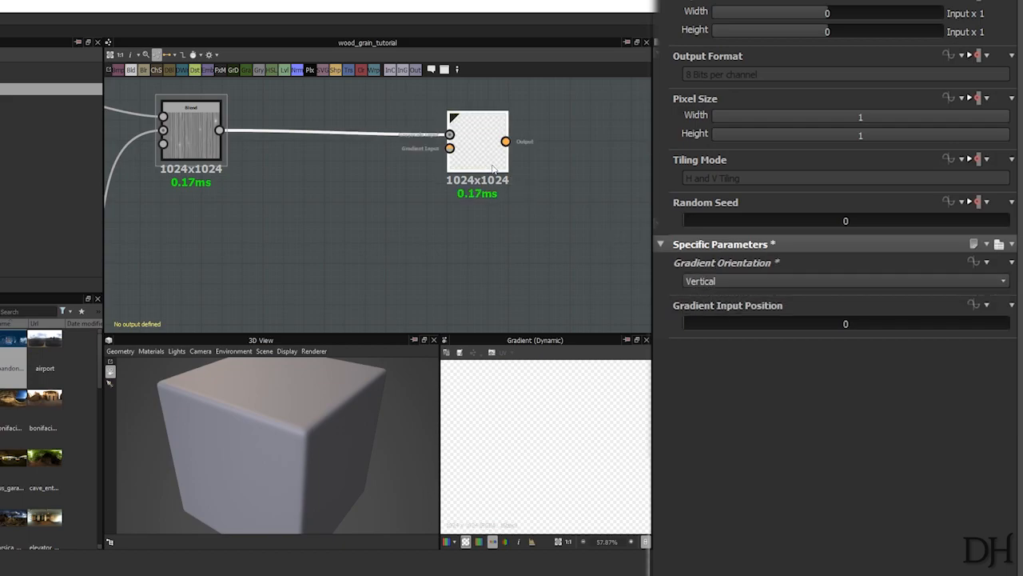
Step: Add a Tile Random node in the empty area below the last Blend and the Gradient (Dynamic) node
key("space")
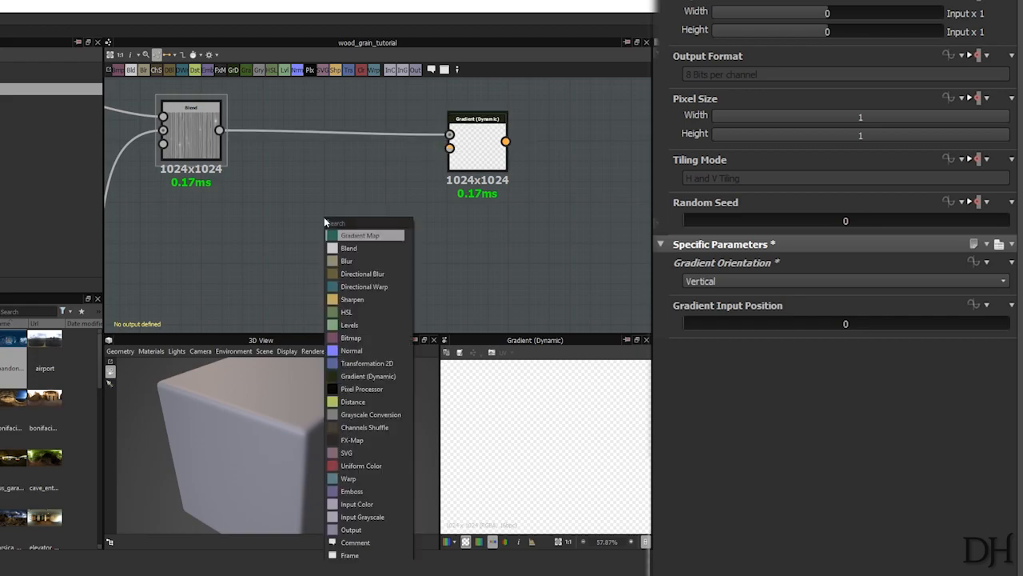
middle_click_drag(274, 237, 484, 167)
scroll(472, 211, "down", 4)
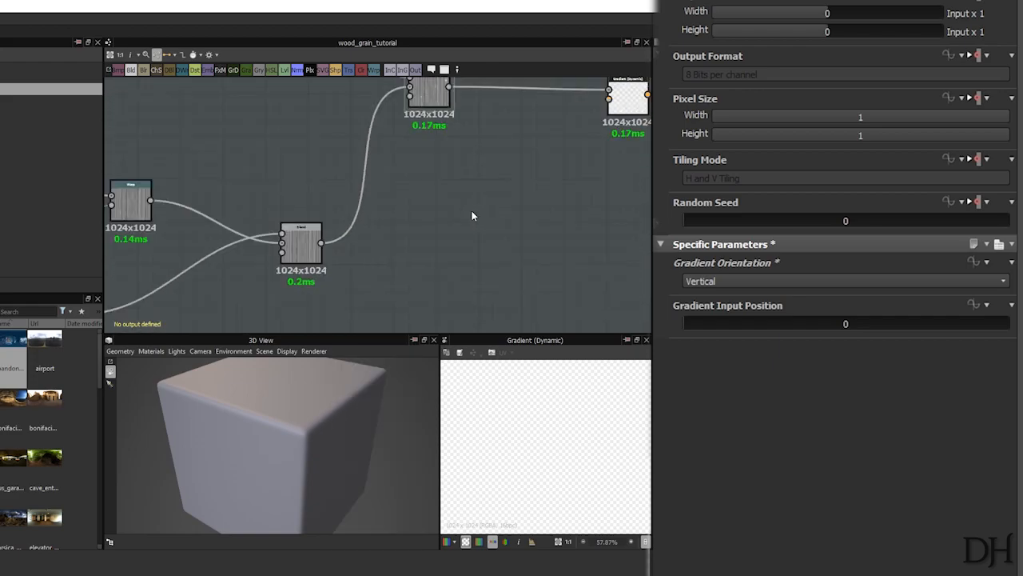
key("space")
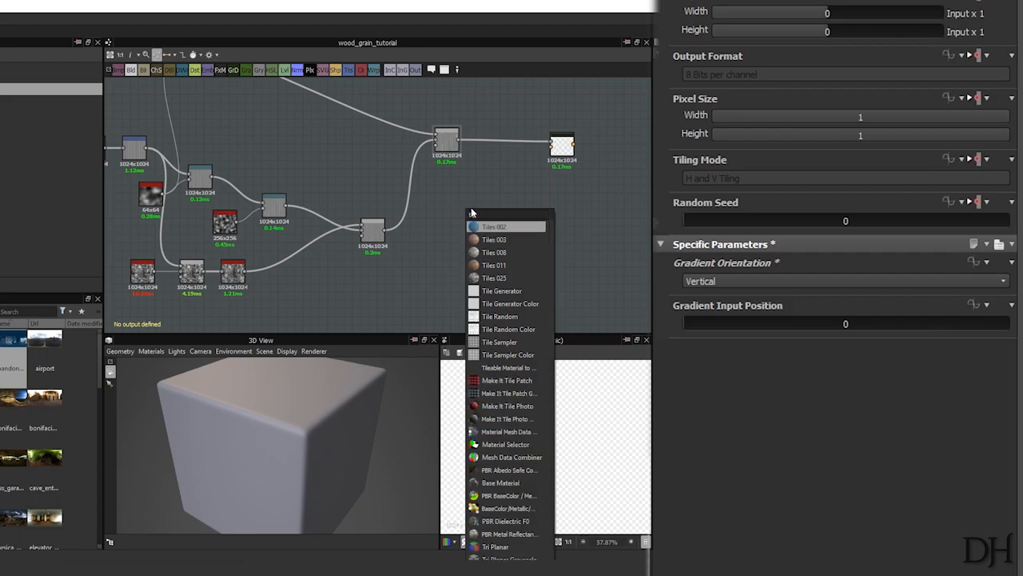
left_click(511, 316)
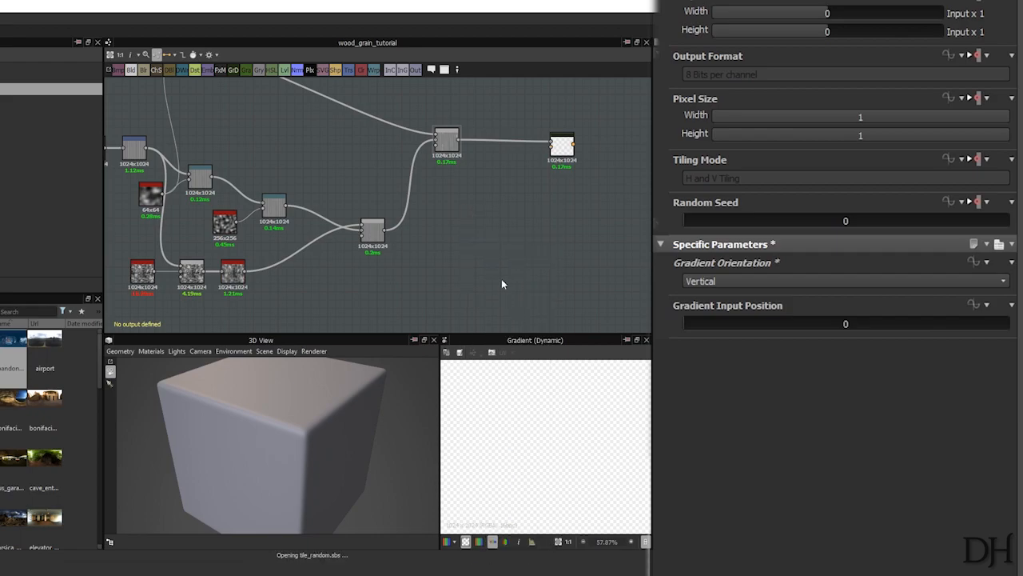
left_click_drag(468, 212, 492, 211)
middle_click_drag(514, 229, 610, 230)
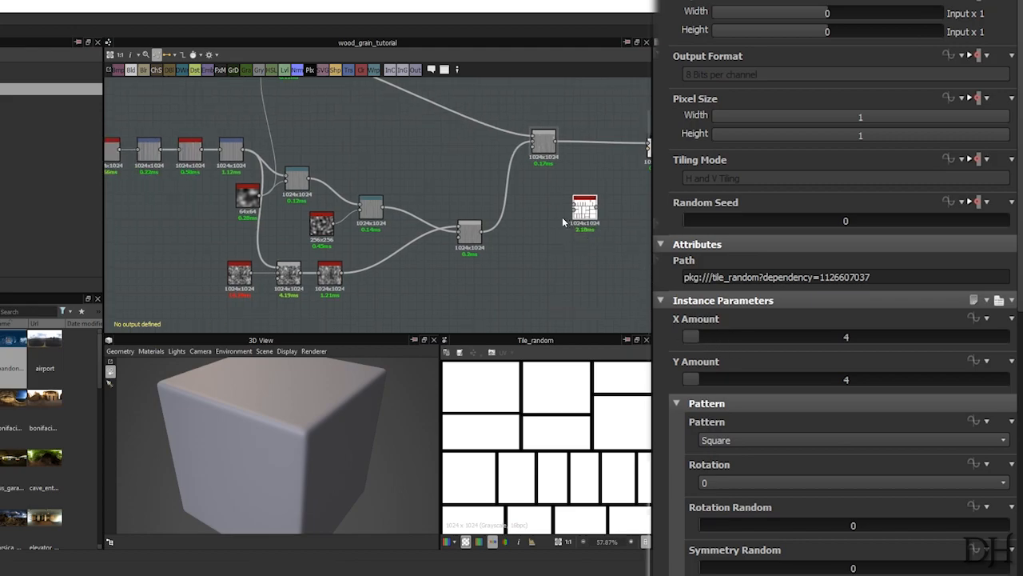
Step: Connect the linear gradient node that drives the two Slope Blurs to Tile Random's pattern input and set its pattern to Pattern Input
middle_click_drag(284, 209, 530, 287)
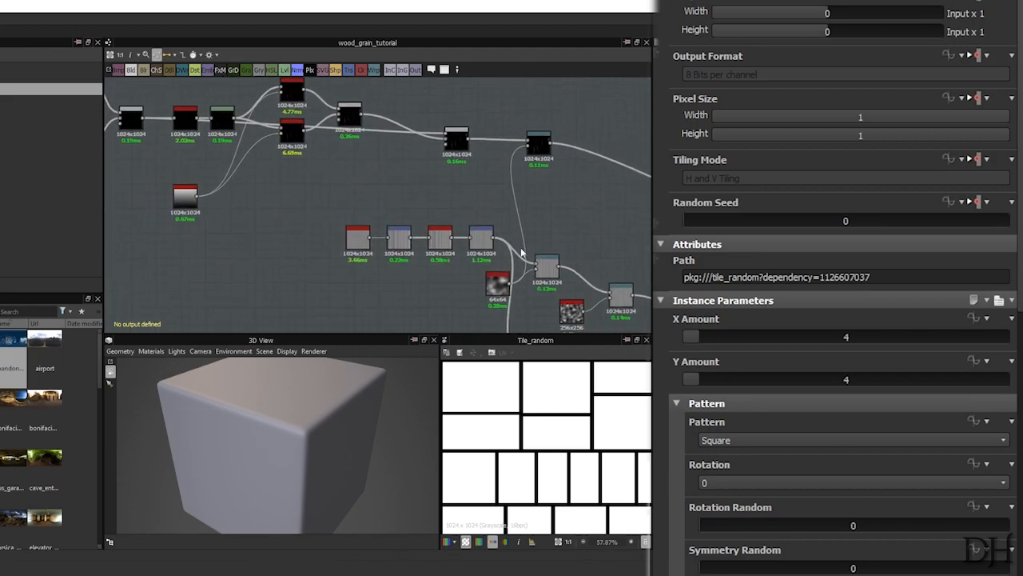
left_click(195, 198)
middle_click_drag(468, 259, 258, 236)
scroll(606, 273, "up", 3)
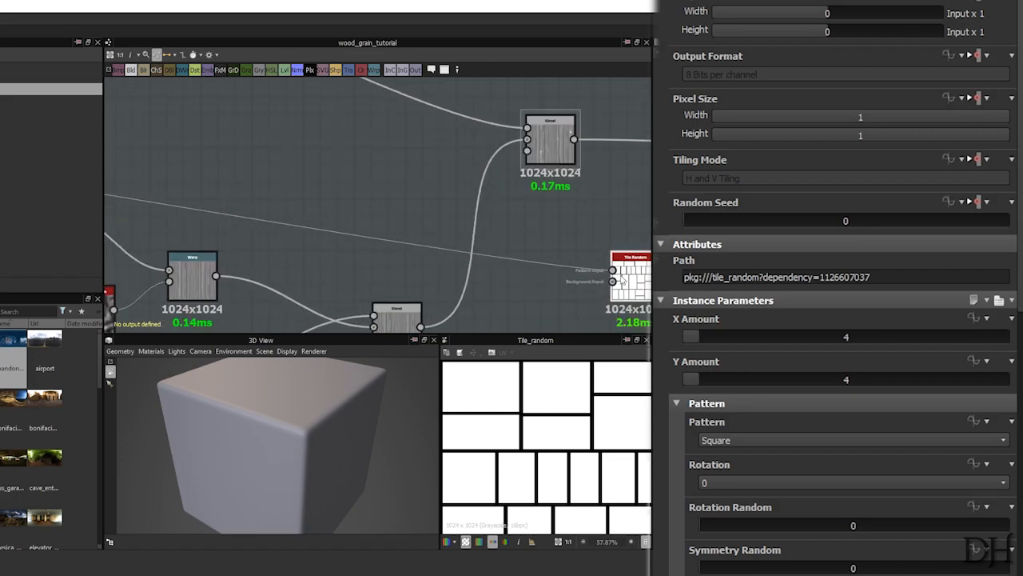
middle_click_drag(622, 275, 286, 245)
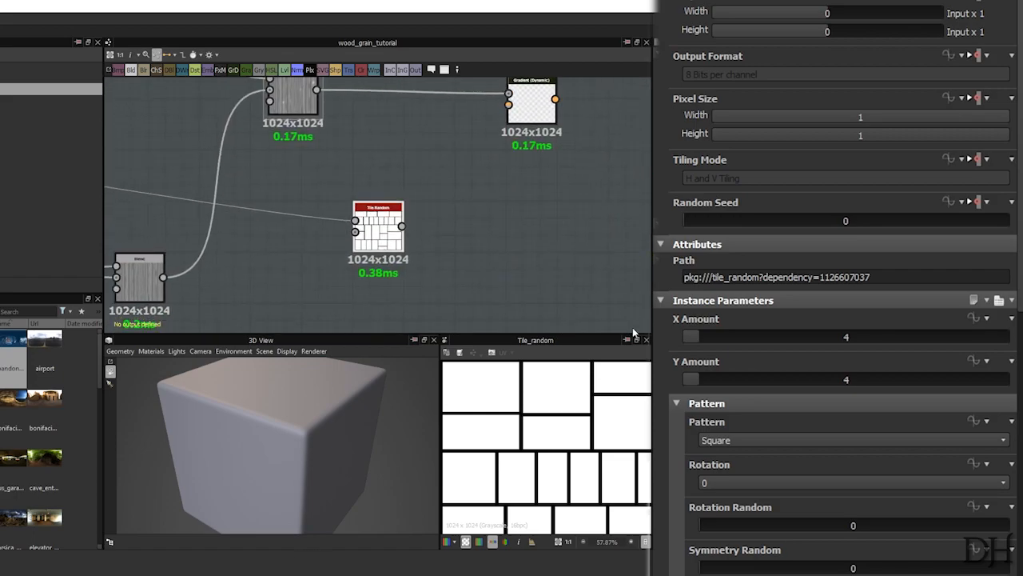
left_click(735, 436)
left_click(740, 455)
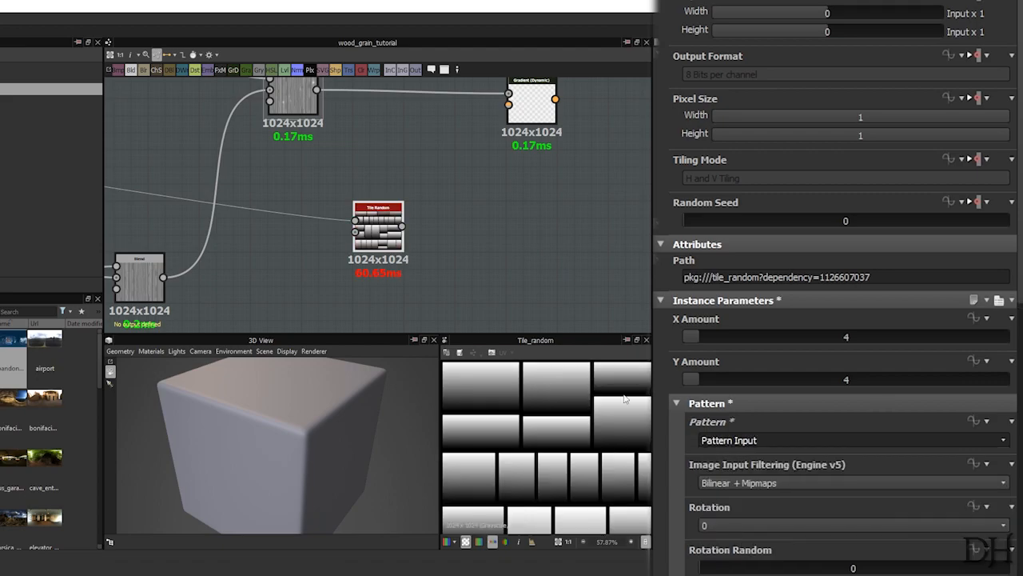
Step: Set Tile Random's X Amount to 1 and Y Amount to 64
left_click_drag(700, 335, 668, 337)
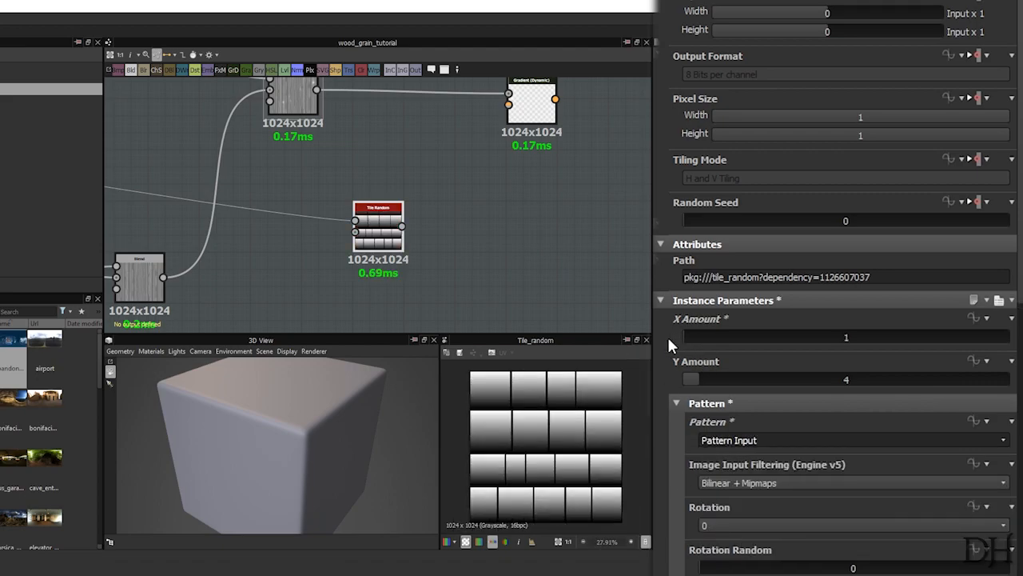
left_click_drag(699, 375, 868, 381)
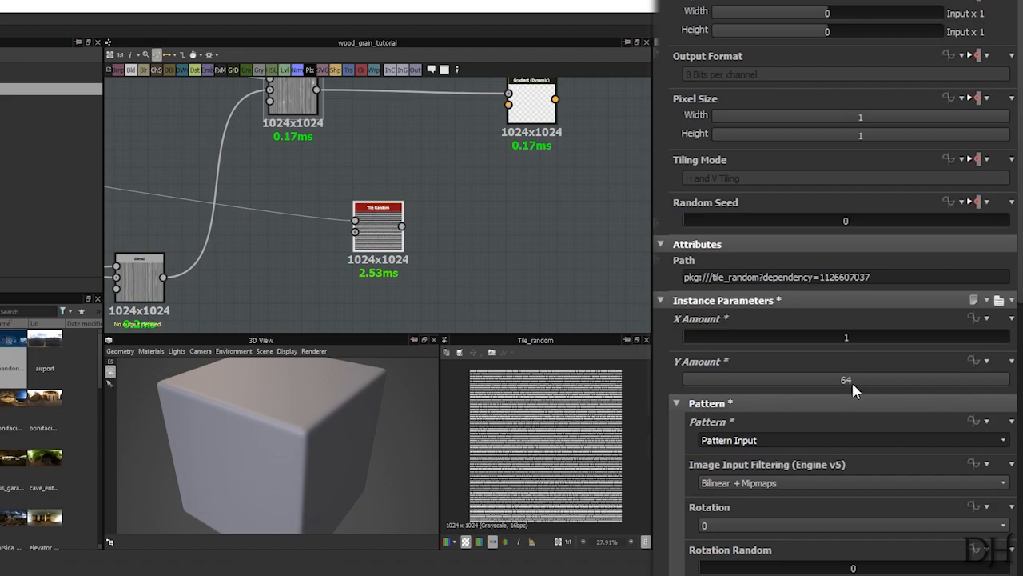
scroll(544, 436, "up", 6)
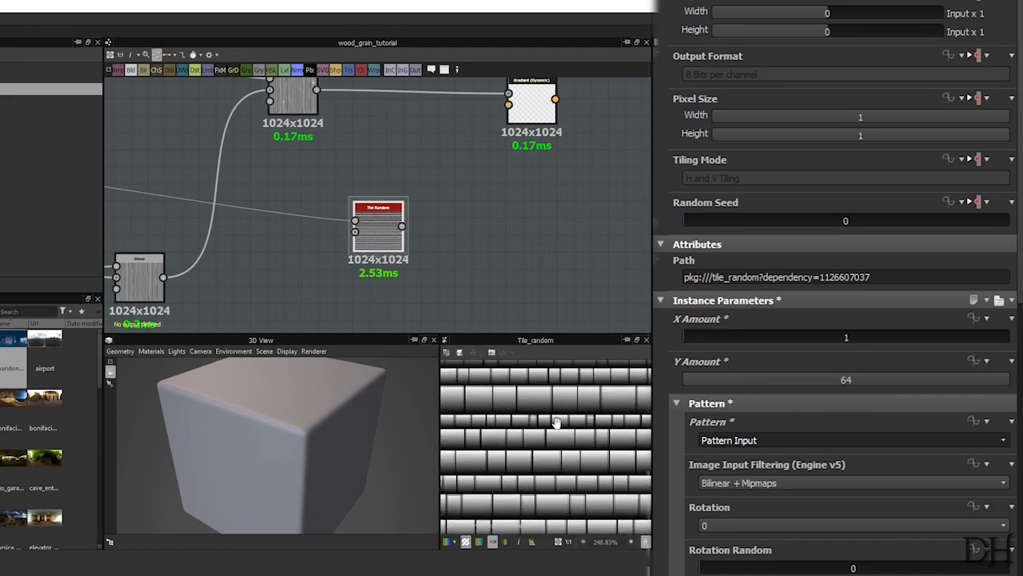
Step: Set Tile Random's Split threshold to 0 so the rows are not divided, and check the result in the preview
scroll(836, 320, "down", 2)
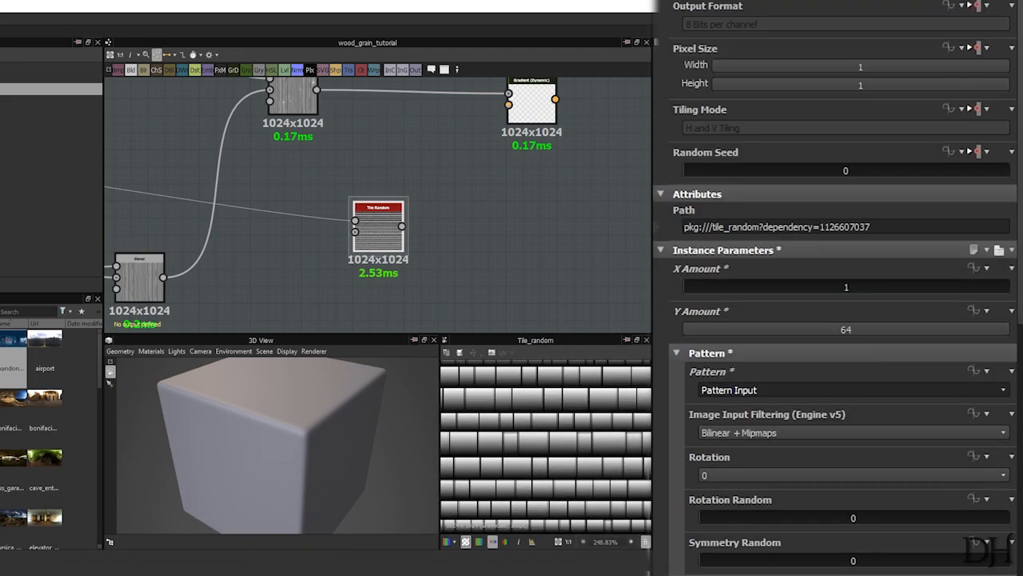
scroll(632, 451, "down", 6)
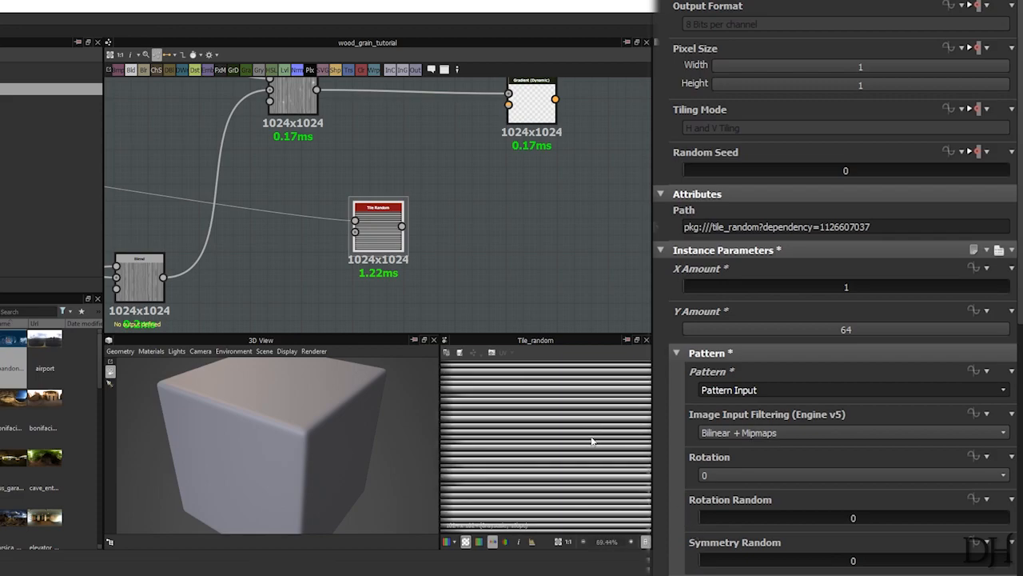
scroll(465, 444, "up", 1)
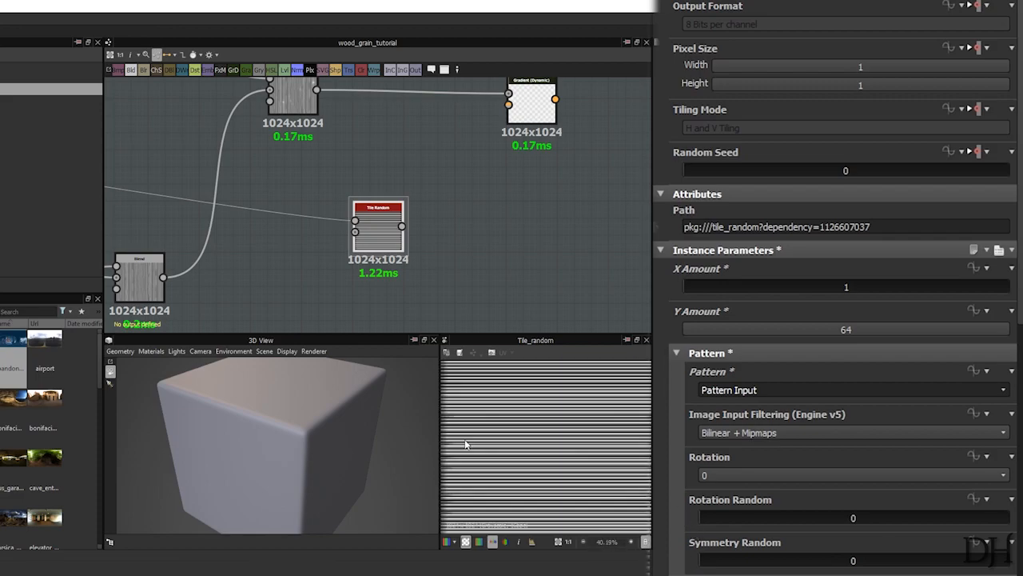
scroll(683, 504, "down", 1)
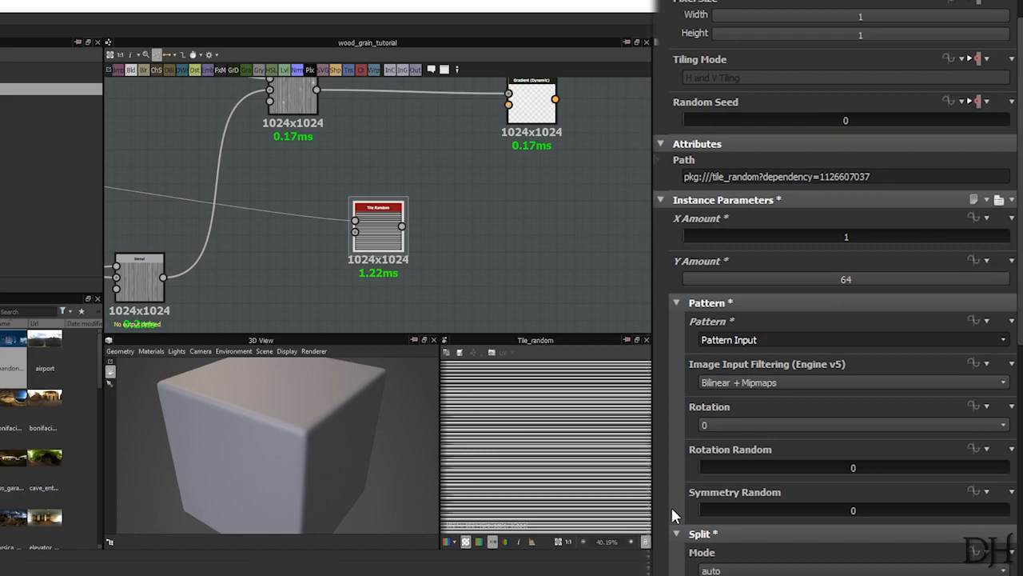
Step: Set Tile Random's Interstice amount to 0
scroll(671, 505, "down", 4)
scroll(684, 544, "down", 2)
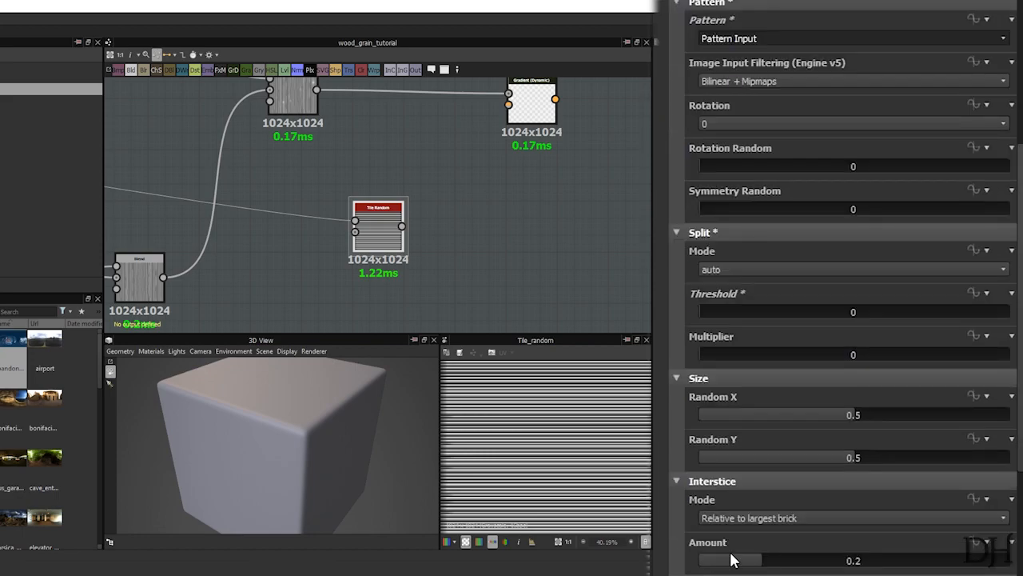
left_click_drag(730, 560, 657, 570)
scroll(669, 487, "up", 5)
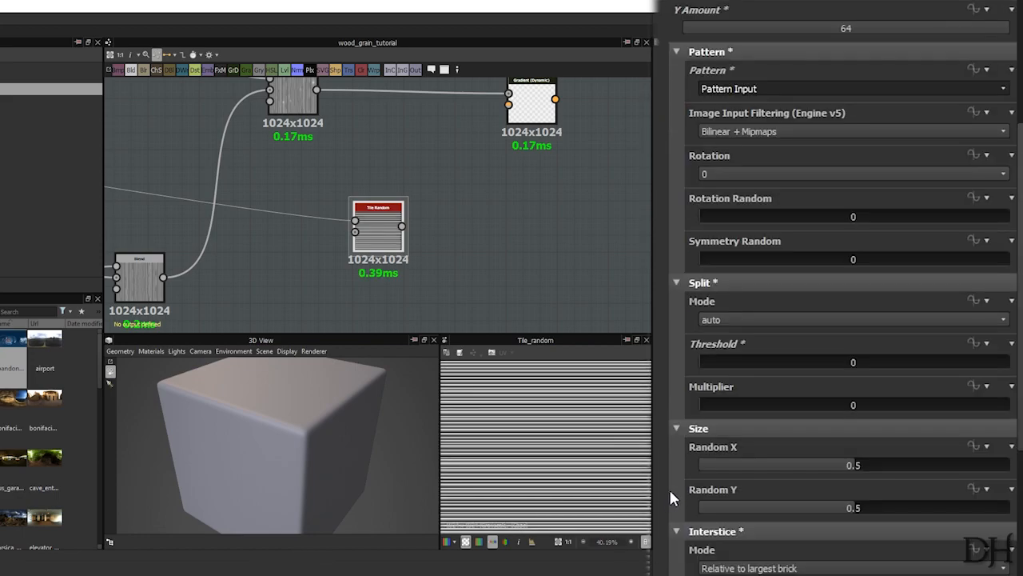
scroll(679, 472, "down", 3)
scroll(685, 487, "down", 4)
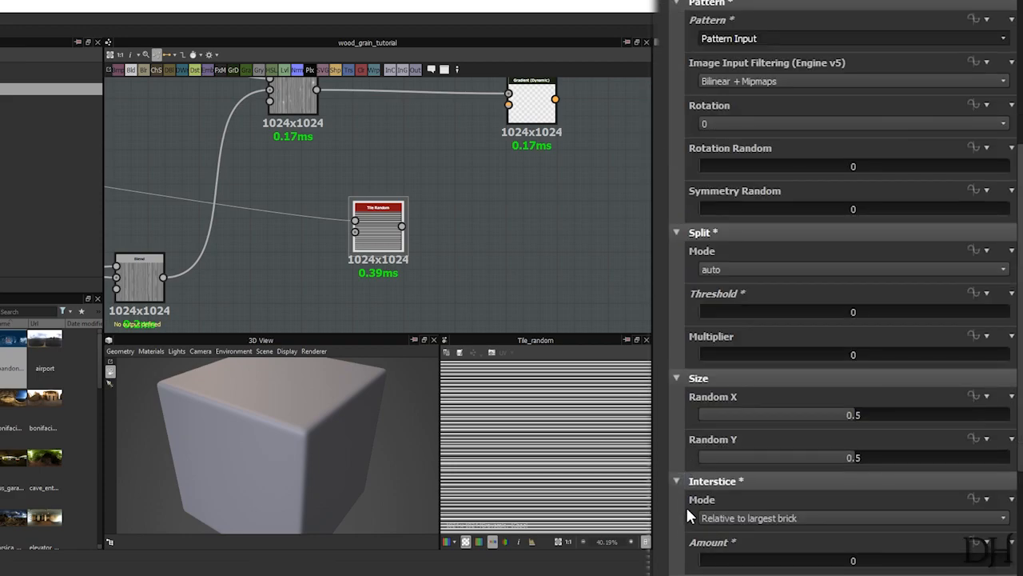
scroll(685, 564, "down", 11)
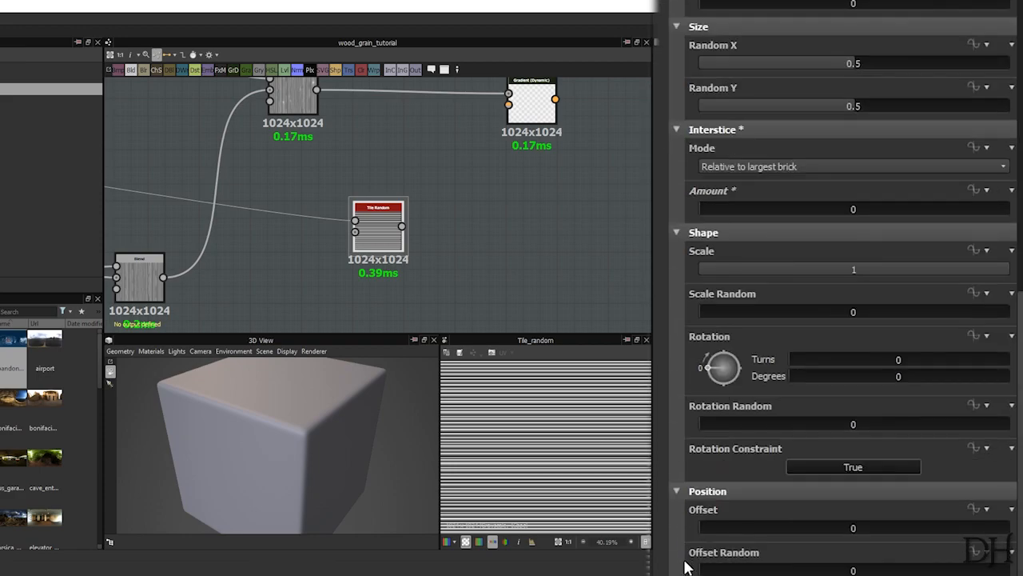
scroll(683, 566, "up", 10)
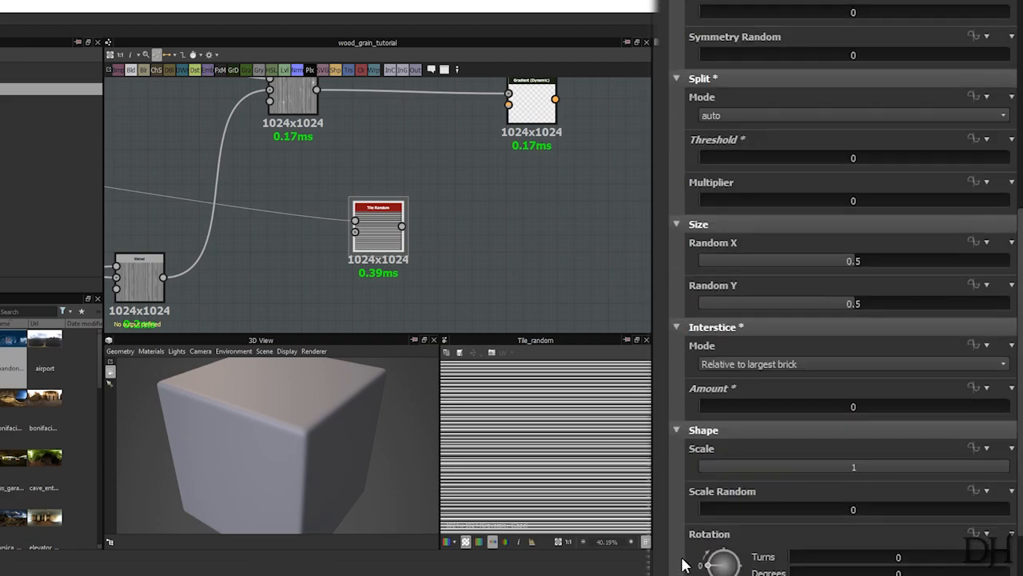
Step: Set Tile Random's size Random X to 0 and Random Y to 0.85
left_click_drag(872, 259, 598, 242)
left_click_drag(869, 301, 963, 303)
scroll(675, 202, "up", 8)
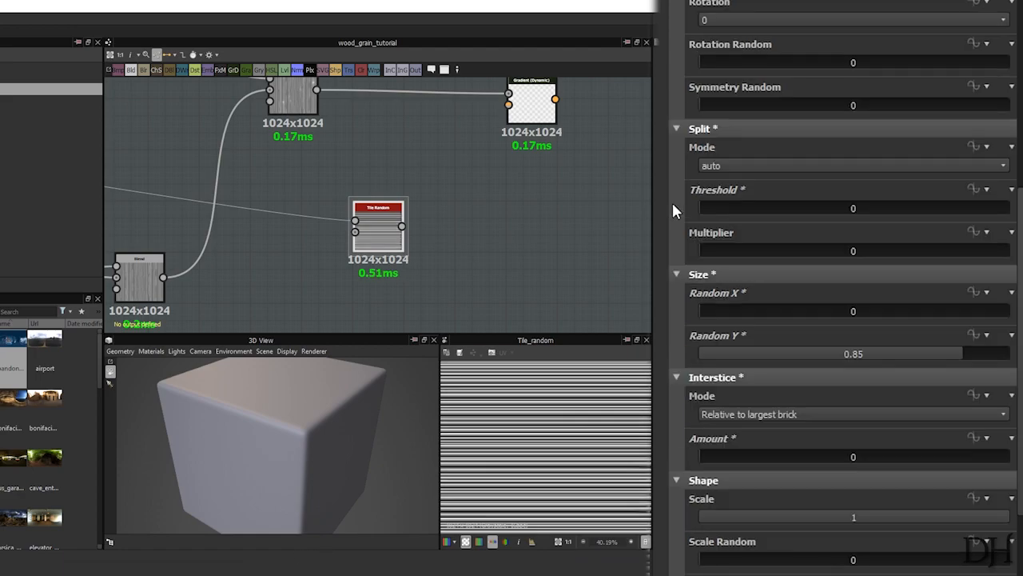
scroll(562, 446, "up", 6)
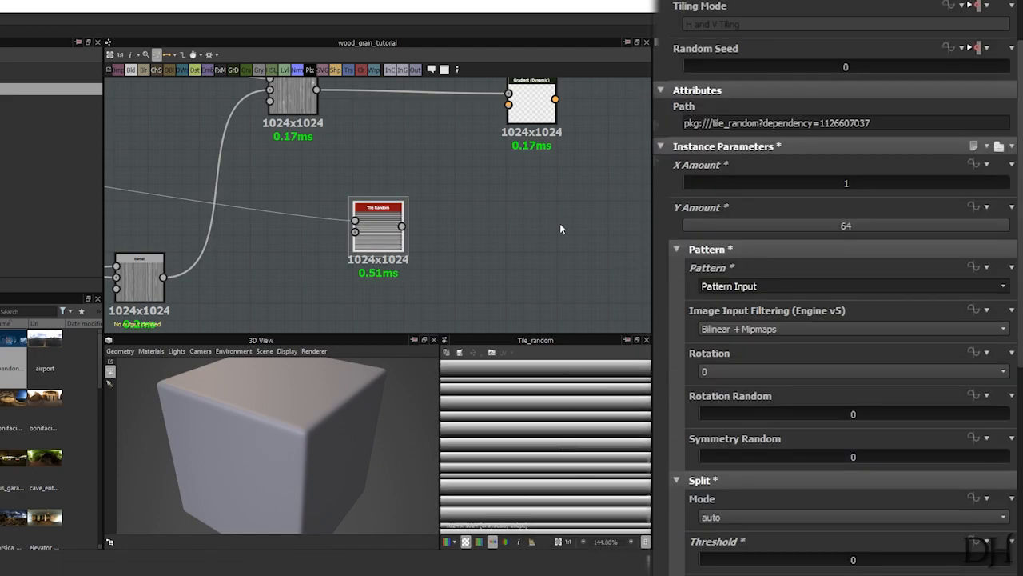
Step: Connect Tile Random's output to the Gradient (Dynamic) node's gradient input and preview the gradient up close
middle_click_drag(563, 246, 460, 308)
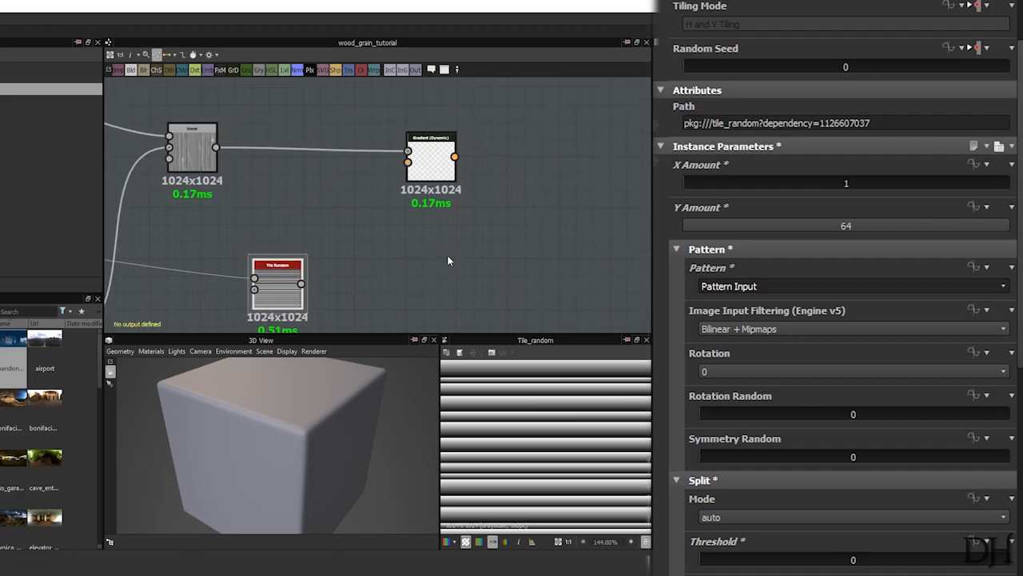
left_click_drag(415, 170, 408, 166)
double_click(428, 173)
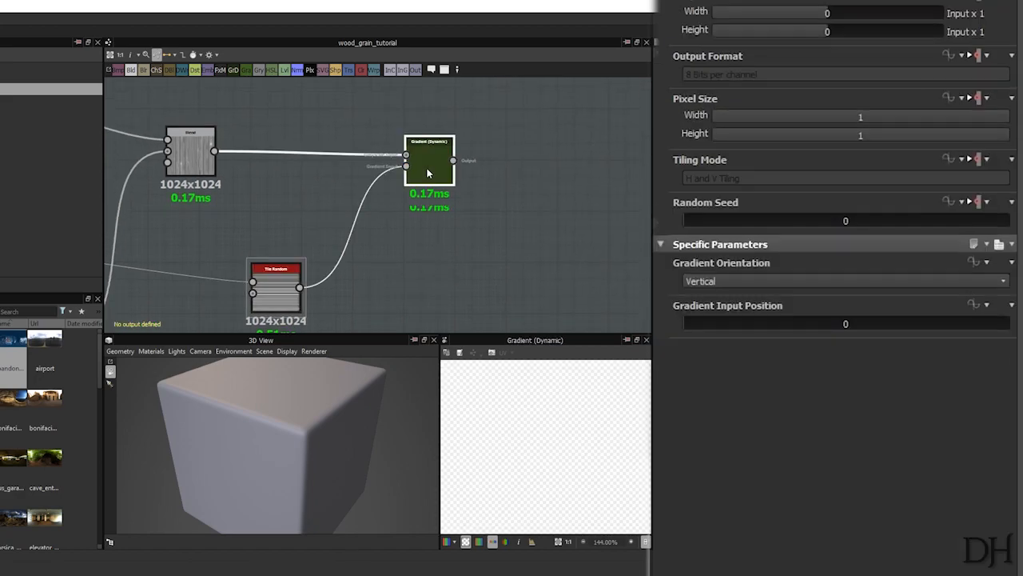
scroll(521, 453, "up", 4)
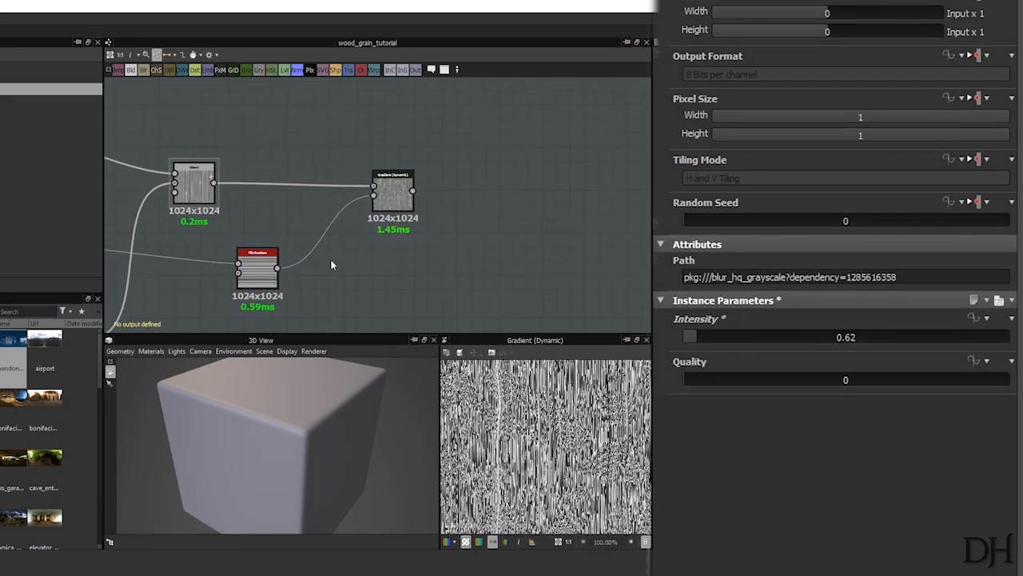
Step: Raise the intensity of the Blur HQ Grayscale between the two Transformation 2D nodes to 5.59 and inspect the resulting grain
scroll(408, 223, "down", 4)
middle_click_drag(207, 236, 491, 199)
scroll(406, 159, "up", 6)
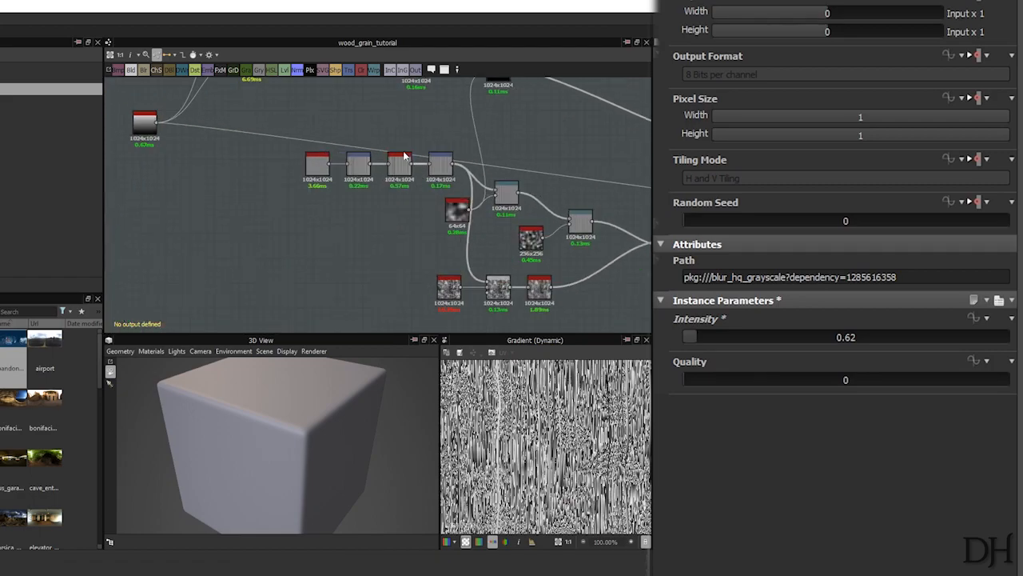
double_click(387, 186)
middle_click_drag(577, 257, 279, 246)
scroll(323, 245, "down", 5)
middle_click_drag(551, 254, 623, 238)
left_click(428, 188)
double_click(428, 191)
scroll(290, 212, "up", 4)
left_click(295, 186)
scroll(295, 187, "up", 5)
middle_click_drag(312, 222, 540, 302)
scroll(541, 303, "down", 1)
middle_click_drag(379, 273, 514, 247)
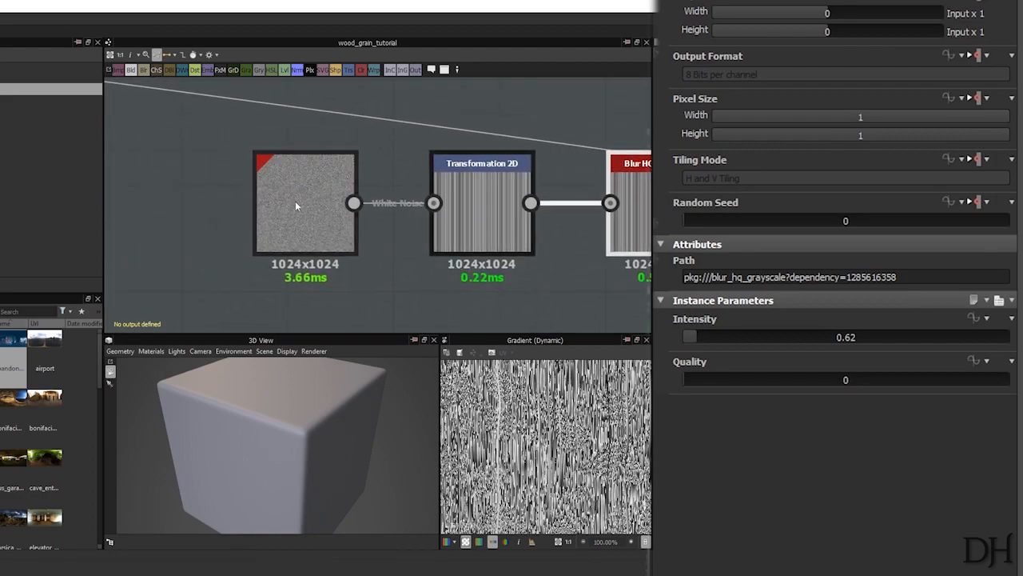
key("f")
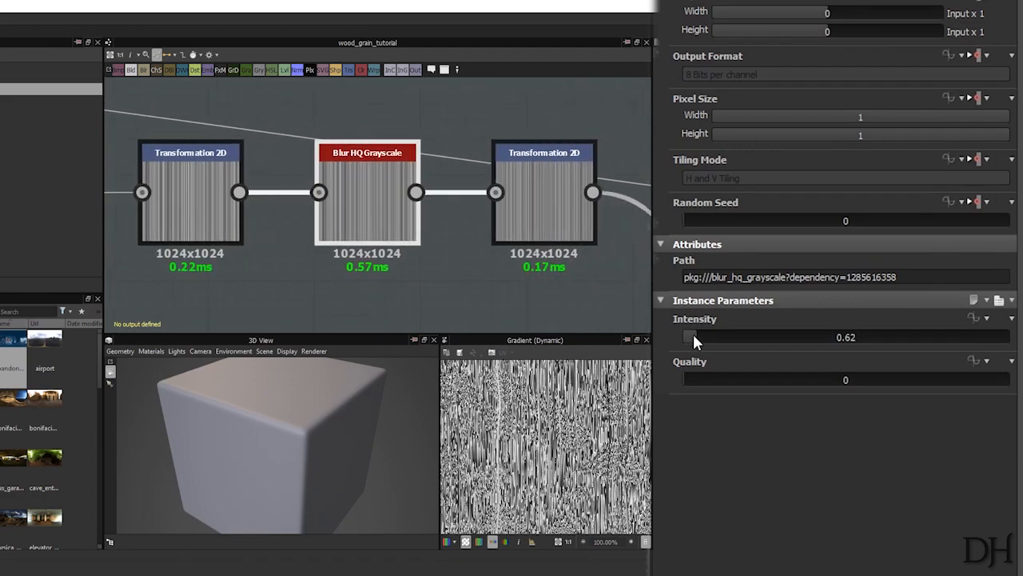
left_click_drag(706, 341, 797, 337)
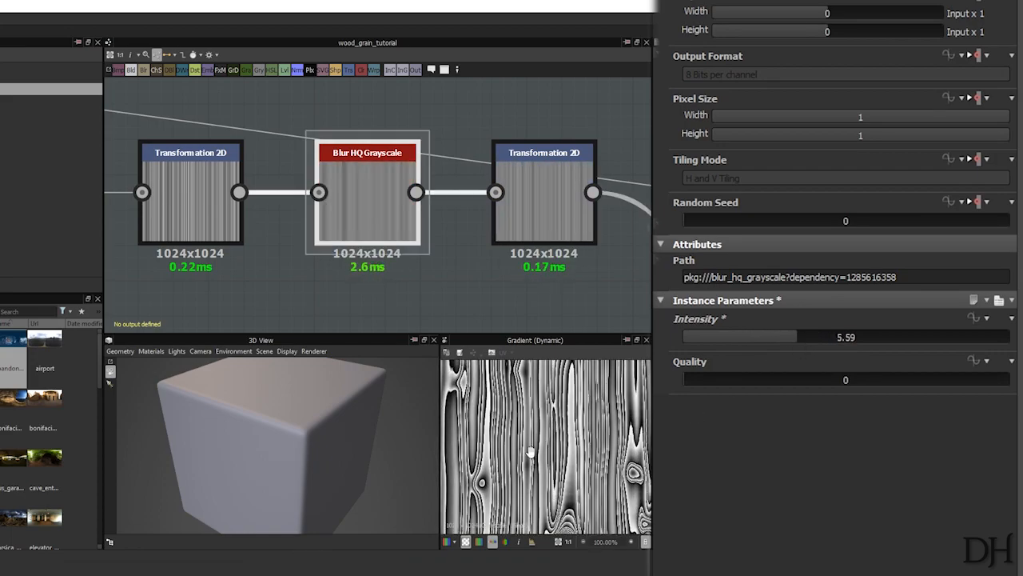
middle_click_drag(530, 452, 573, 434)
middle_click_drag(606, 465, 557, 425)
scroll(557, 442, "up", 2)
scroll(558, 425, "up", 1)
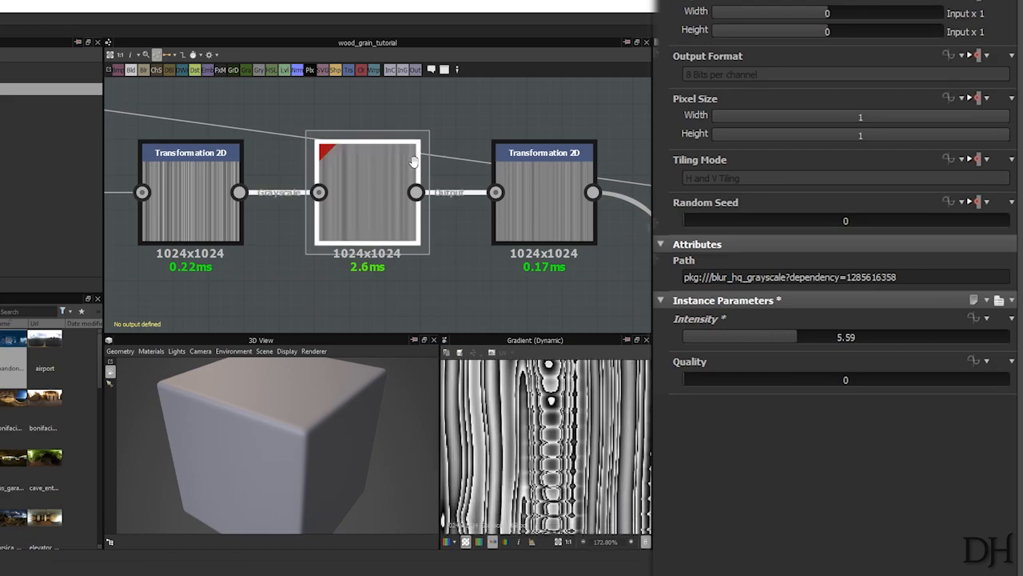
Step: Insert an Anisotropic Blur Grayscale node after the Blend that combines the two Slope Blurs
middle_click_drag(415, 164, 424, 329)
scroll(477, 187, "down", 6)
middle_click_drag(497, 175, 562, 277)
scroll(255, 178, "up", 4)
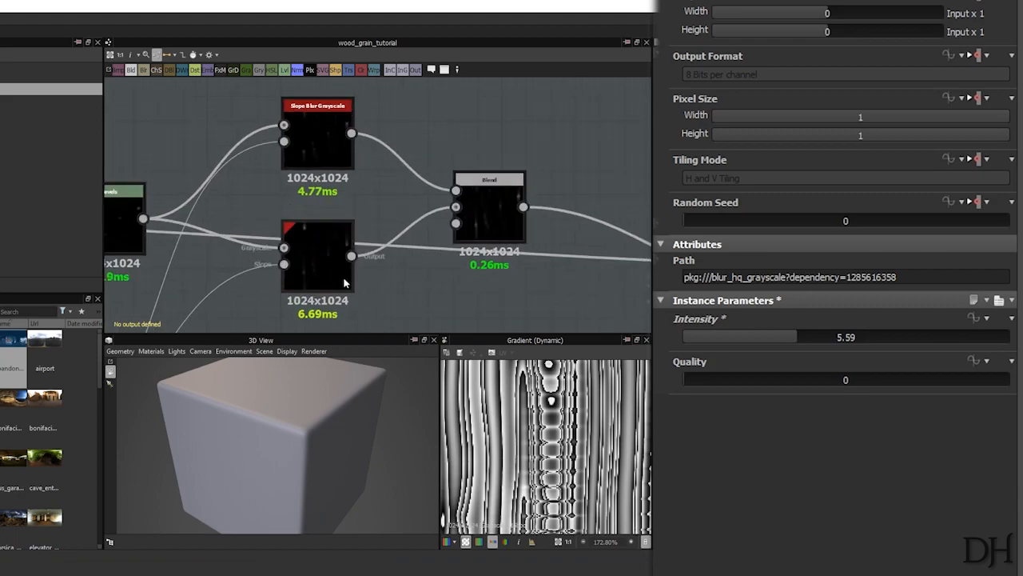
double_click(490, 222)
middle_click_drag(399, 204, 240, 173)
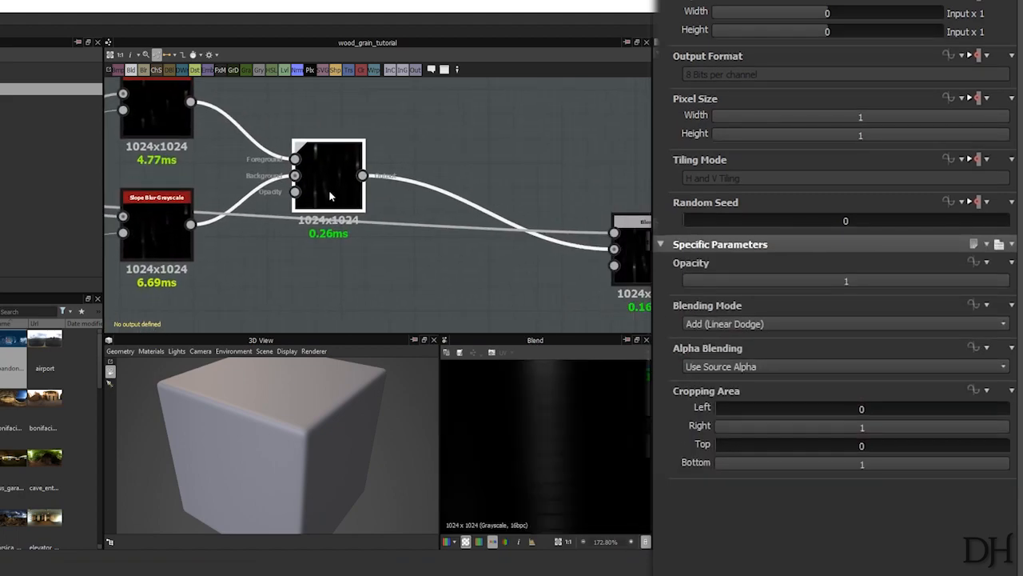
key("space")
type("ani")
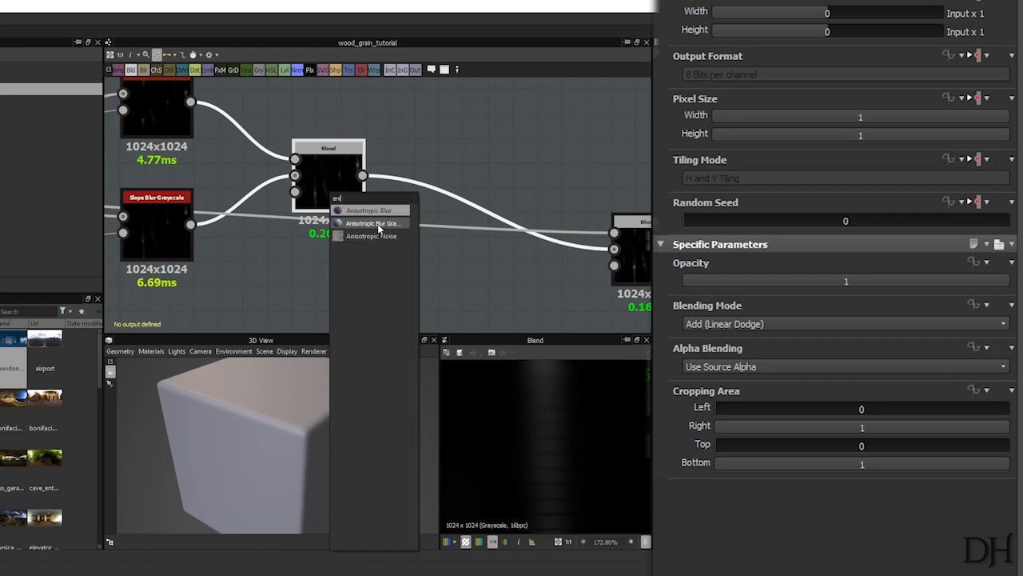
left_click(378, 224)
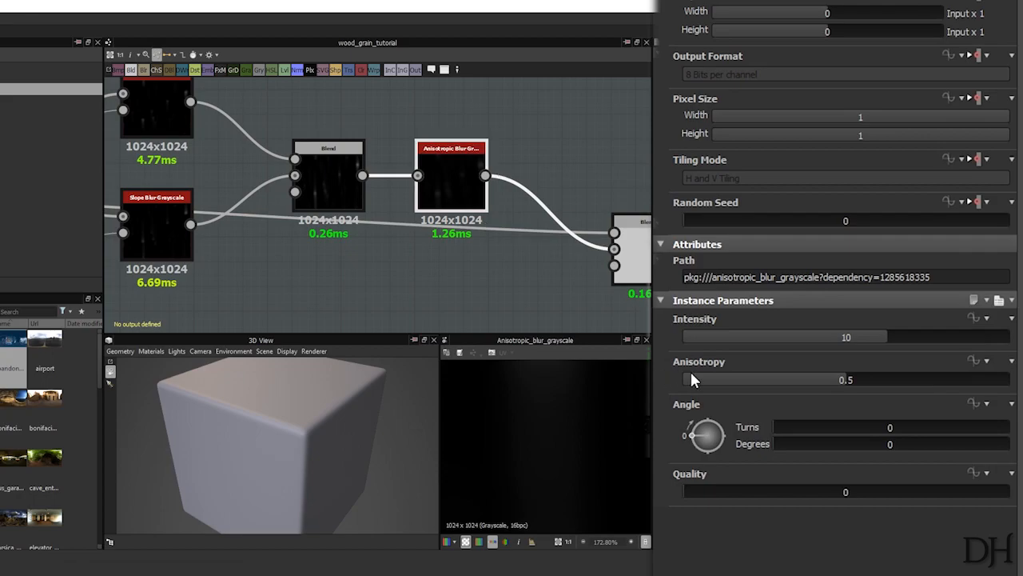
Step: Set the streaks' Anisotropic Blur to intensity 16, angle 90 degrees, anisotropy 1 and quality 1
left_click_drag(912, 339, 1011, 339)
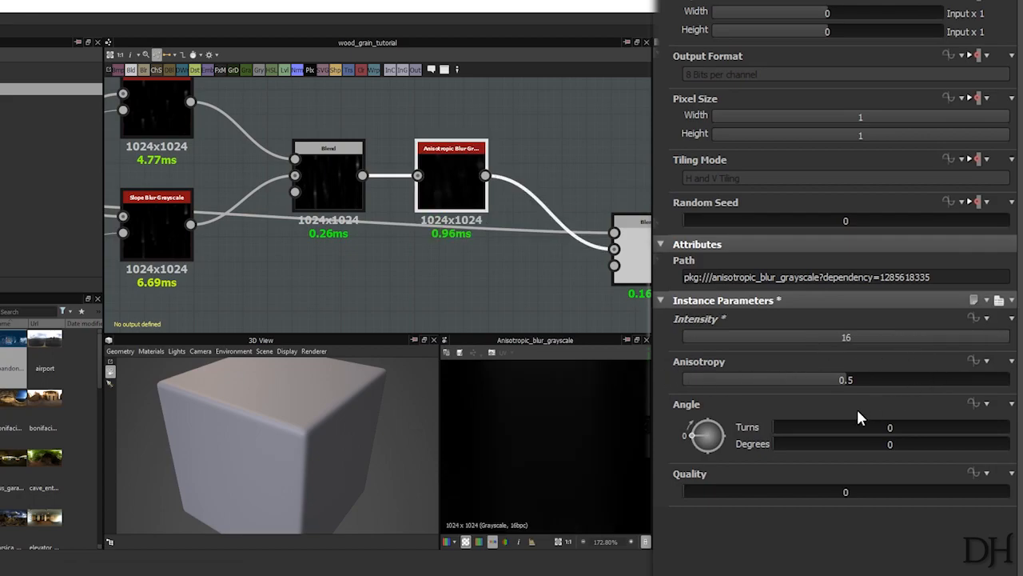
double_click(860, 443)
type("90")
key("Return")
scroll(566, 452, "down", 5)
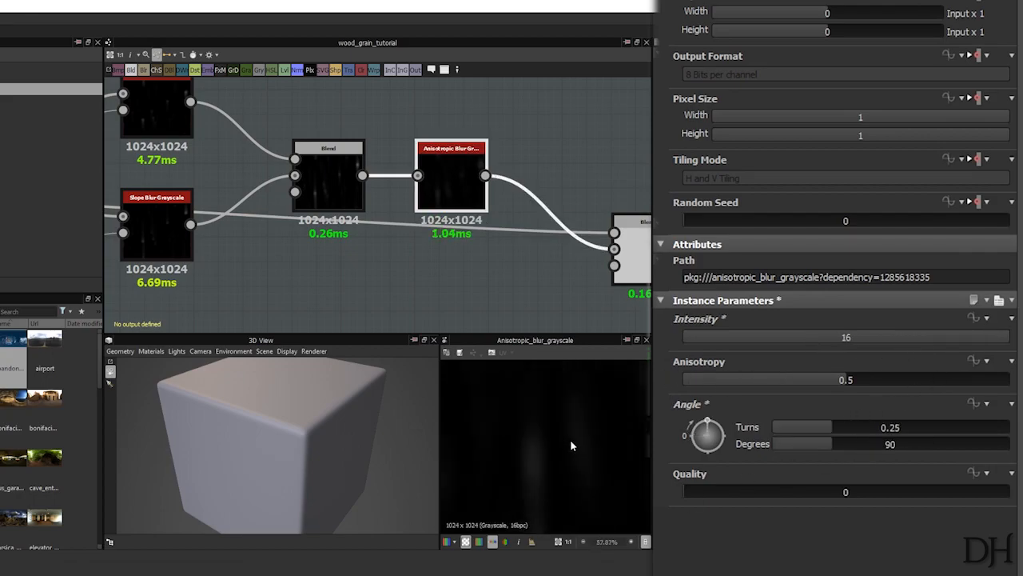
left_click_drag(844, 382, 1010, 382)
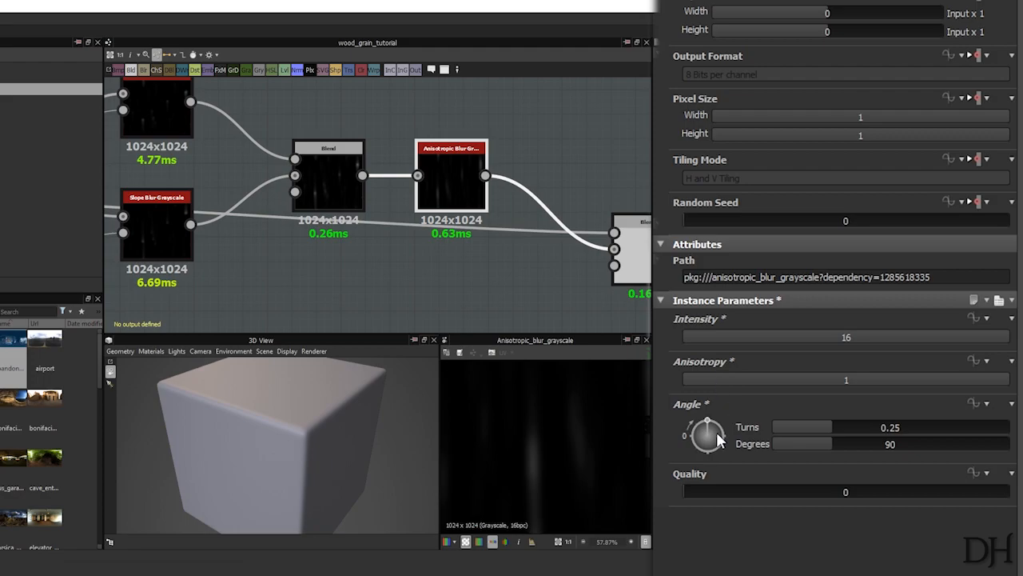
left_click(899, 493)
Step: Compare several intensities on the streaks' Anisotropic Blur, including 0 and 6.95, and settle on 9.21
left_click(786, 336)
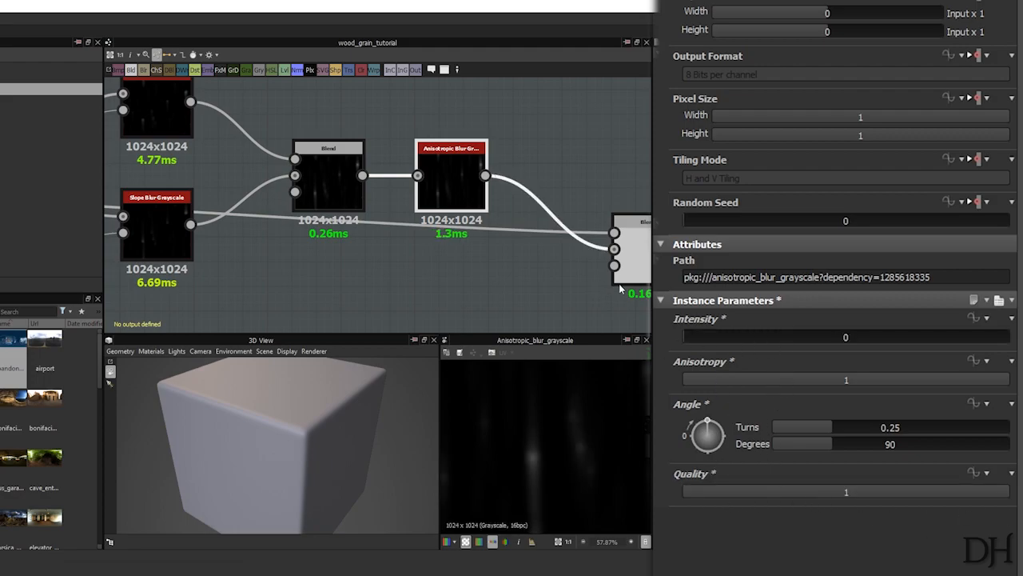
left_click(824, 337)
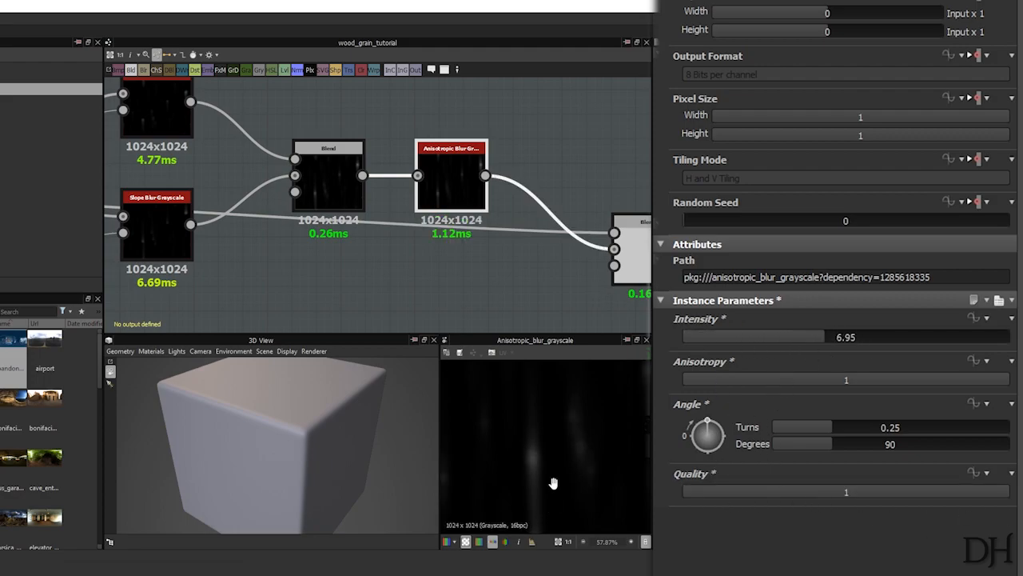
scroll(526, 511, "up", 4)
left_click_drag(732, 339, 640, 291)
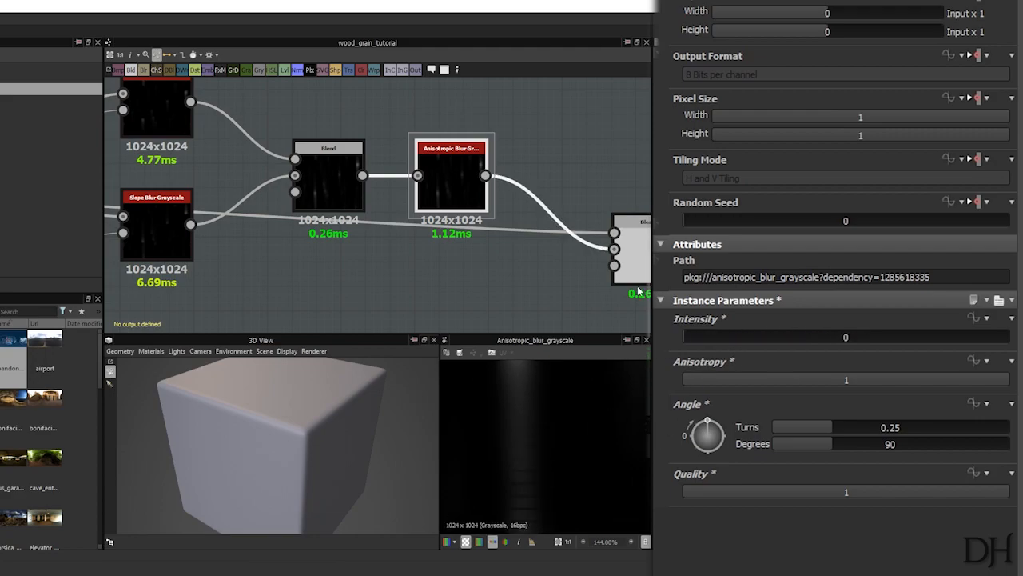
left_click_drag(703, 339, 871, 340)
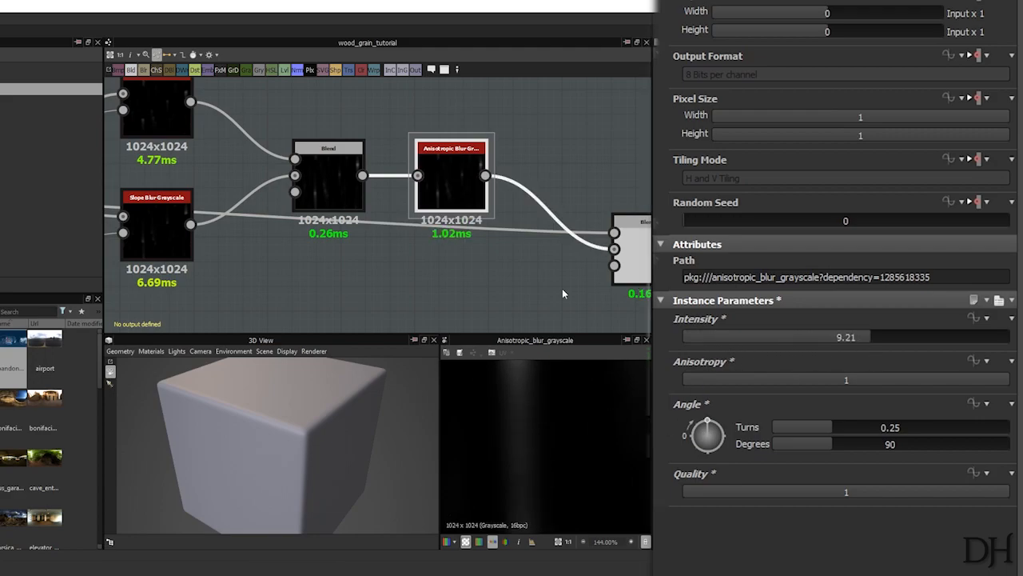
Step: Preview the Gradient (Dynamic) output and slightly lower the intensity of the streaks' Anisotropic Blur
scroll(513, 236, "down", 4)
scroll(514, 235, "down", 1)
middle_click_drag(589, 261, 359, 196)
double_click(568, 226)
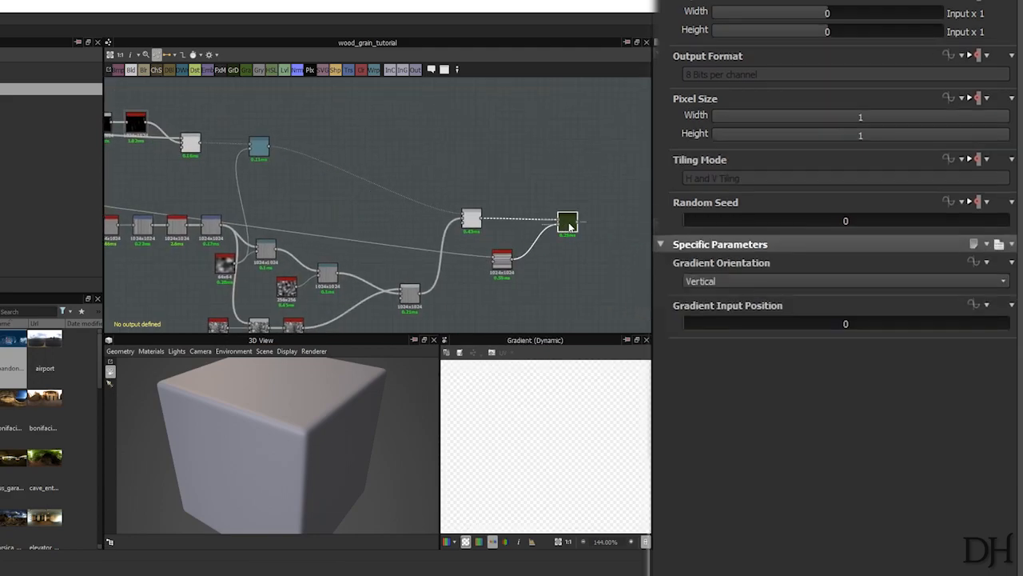
middle_click_drag(293, 208, 593, 274)
scroll(386, 203, "up", 5)
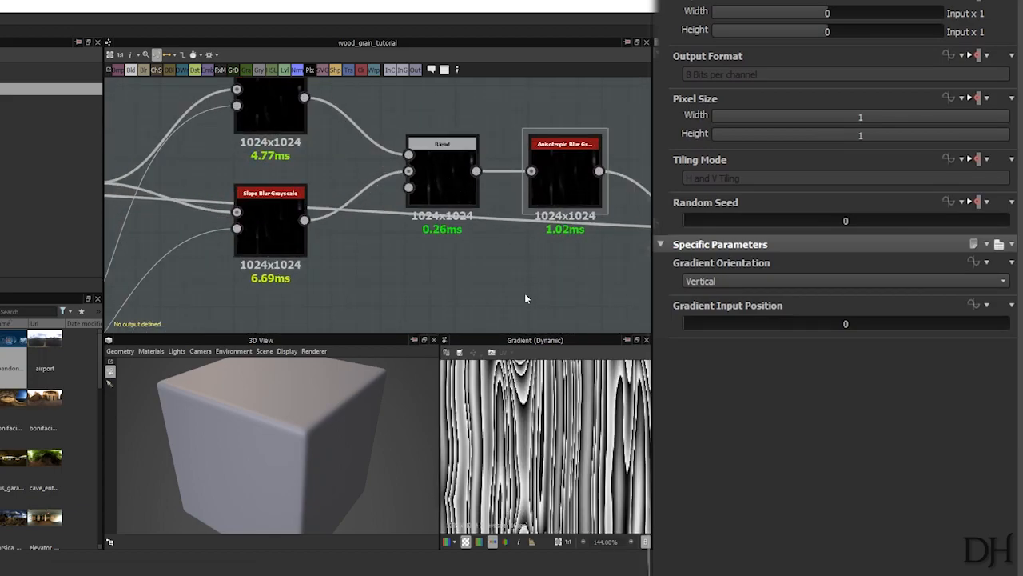
middle_click_drag(570, 192, 458, 182)
left_click(458, 182)
mouse_move(863, 342)
left_mouse_down()
mouse_move(703, 344)
mouse_move(829, 352)
mouse_move(1003, 342)
mouse_move(729, 347)
mouse_move(853, 343)
left_mouse_up()
Step: Set Tile Random's Y Amount to 36 and compare the dynamic gradient with Tile Random up close
scroll(551, 436, "up", 5)
scroll(563, 290, "down", 4)
middle_click_drag(563, 290, 465, 225)
scroll(557, 291, "down", 3)
middle_click_drag(557, 291, 603, 176)
scroll(423, 214, "up", 5)
left_click(492, 244)
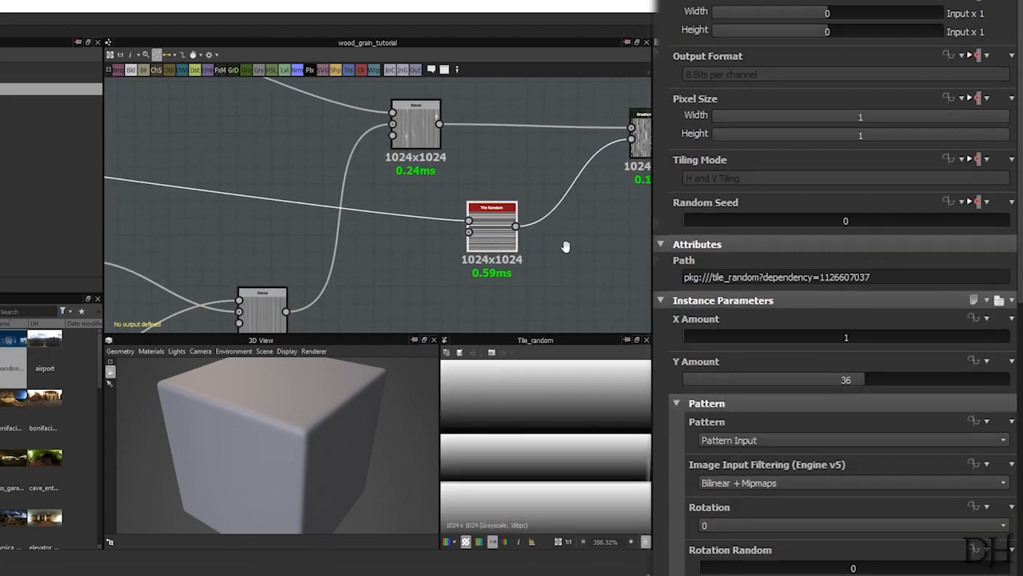
middle_click_drag(492, 244, 323, 244)
left_click(485, 132)
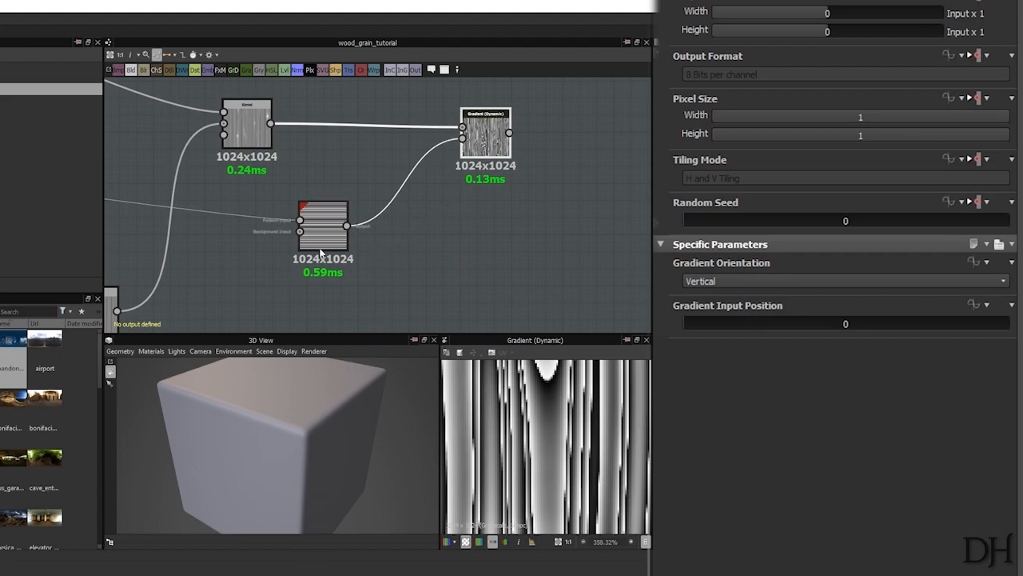
Step: Insert a Blur HQ Grayscale node between Tile Random and the Gradient (Dynamic) node
left_click(323, 221)
key("space")
type("blur")
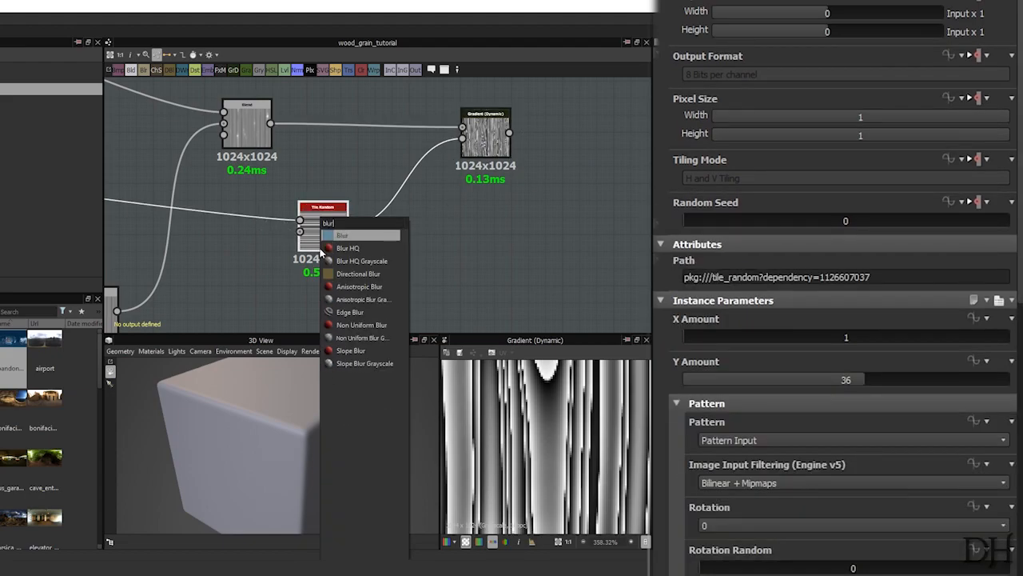
left_click(356, 260)
Step: Fine-tune the new Blur HQ Grayscale to a very low intensity while checking the dynamic gradient's preview
left_click_drag(693, 336, 673, 330)
double_click(471, 150)
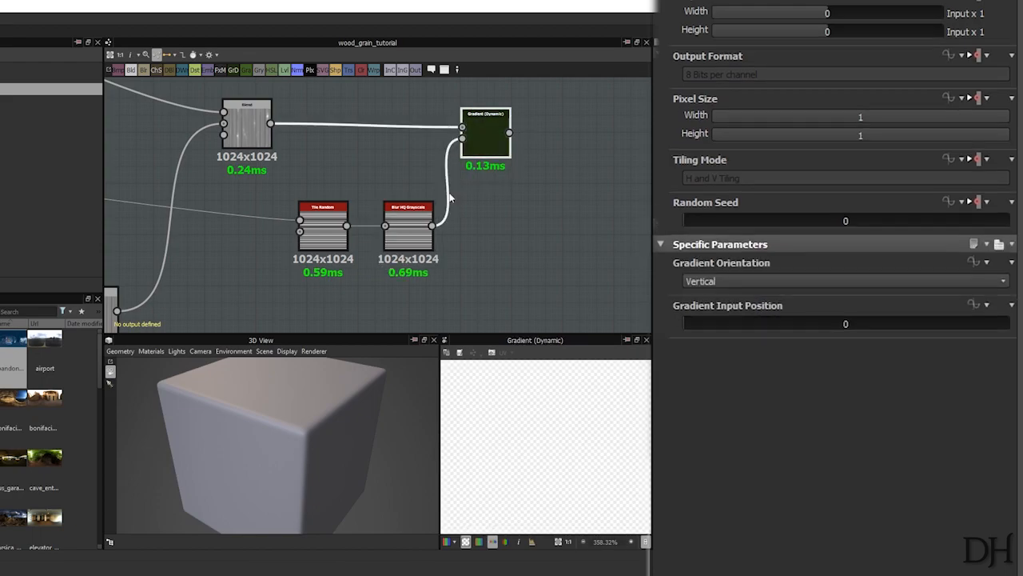
left_click(407, 234)
left_click(694, 337)
mouse_move(694, 336)
left_mouse_down()
mouse_move(720, 337)
mouse_move(701, 336)
left_mouse_up()
middle_click_drag(549, 432, 580, 485)
middle_click_drag(596, 426, 540, 467)
scroll(540, 466, "up", 1)
Step: Set the opacity of the Overlay Blend that joins the warped grain with the blurred clouds to 0.01
middle_click_drag(353, 211, 622, 211)
middle_click_drag(351, 189, 520, 168)
scroll(455, 223, "down", 4)
middle_click_drag(467, 230, 540, 186)
scroll(511, 240, "up", 2)
left_click(624, 184)
mouse_move(692, 281)
left_mouse_down()
mouse_move(797, 270)
mouse_move(675, 276)
mouse_move(685, 273)
left_mouse_up()
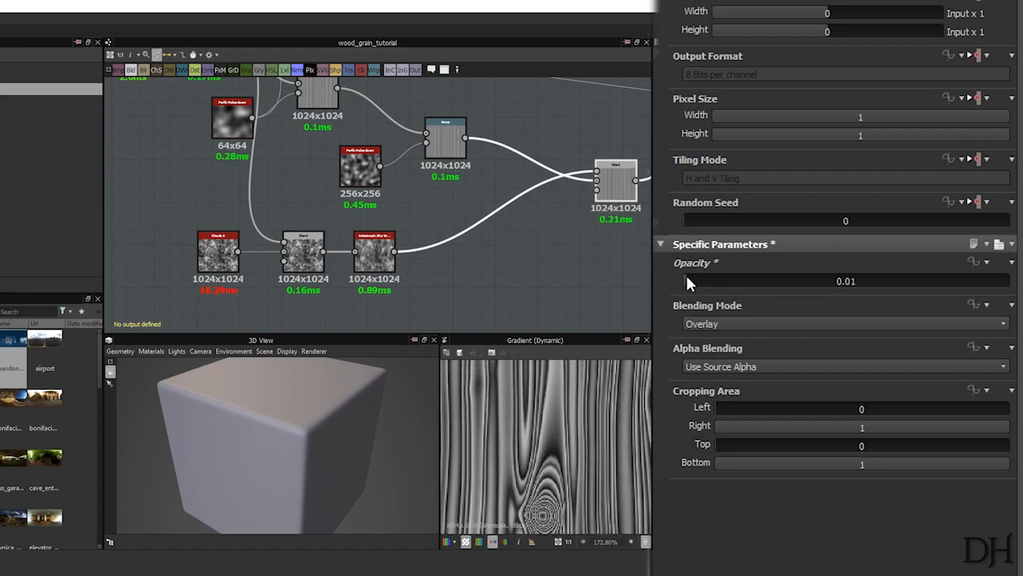
Step: Set the anisotropy of the Anisotropic Blur Grayscale following the clouds Blend to 1
scroll(408, 271, "up", 2)
left_click(427, 286)
scroll(528, 462, "down", 8)
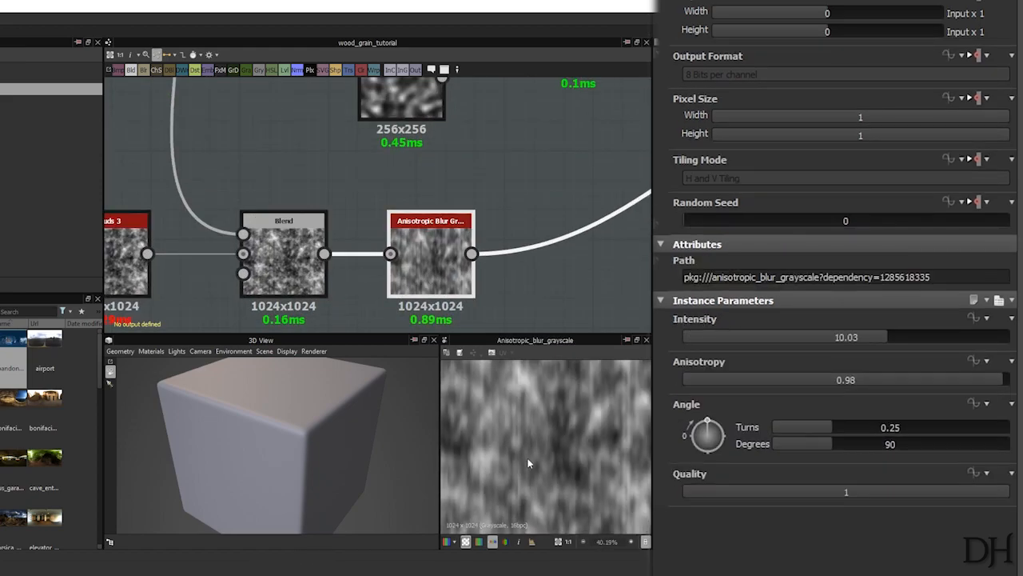
left_click(1004, 379)
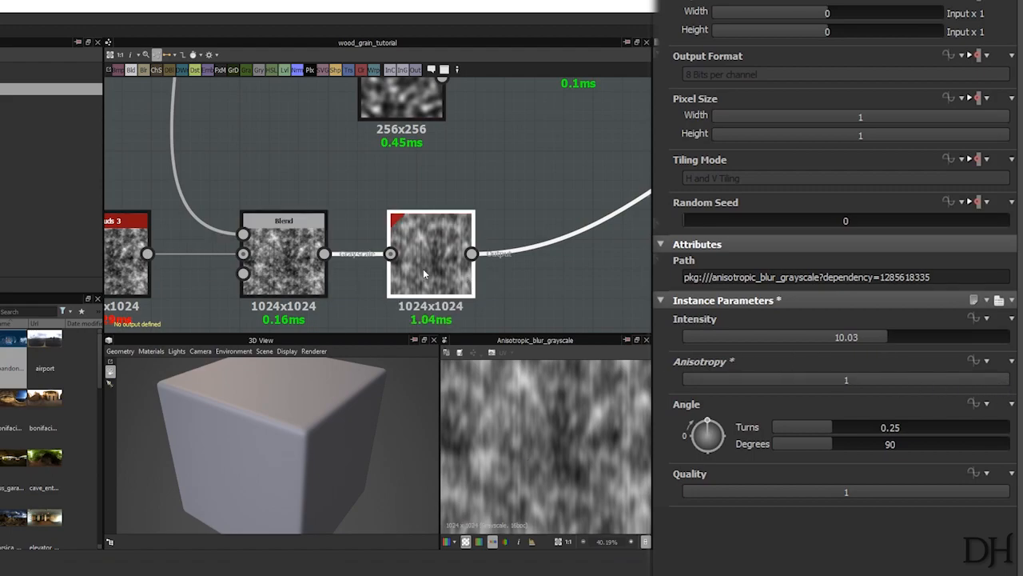
Step: Move the clouds Blend's foreground connection from the second Transformation 2D to the first one, ahead of the blur, and preview it
left_click(301, 276)
middle_click_drag(301, 277, 376, 131)
scroll(479, 276, "down", 3)
left_click(401, 197)
scroll(235, 128, "down", 1)
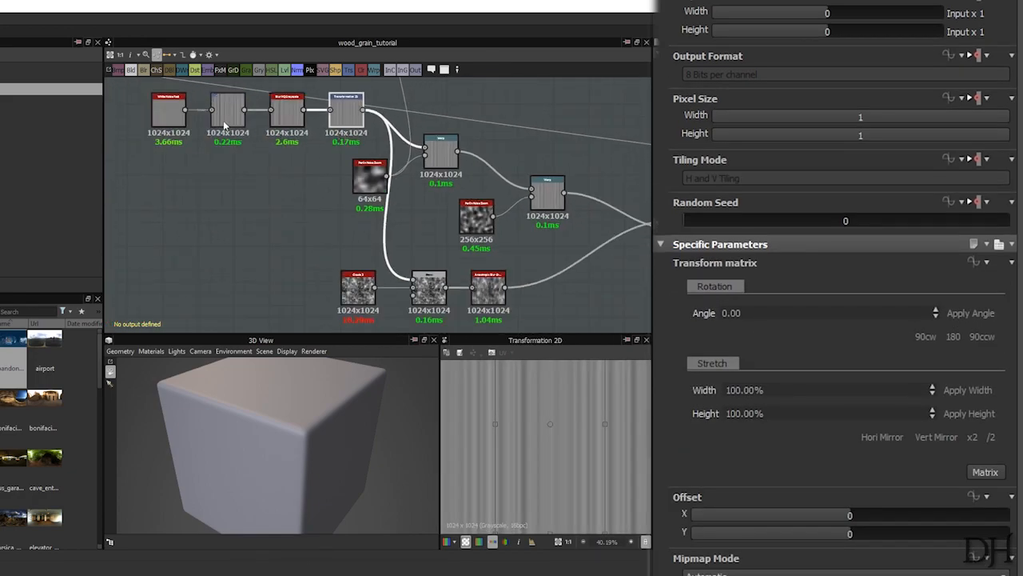
double_click(232, 116)
left_click_drag(245, 110, 291, 222)
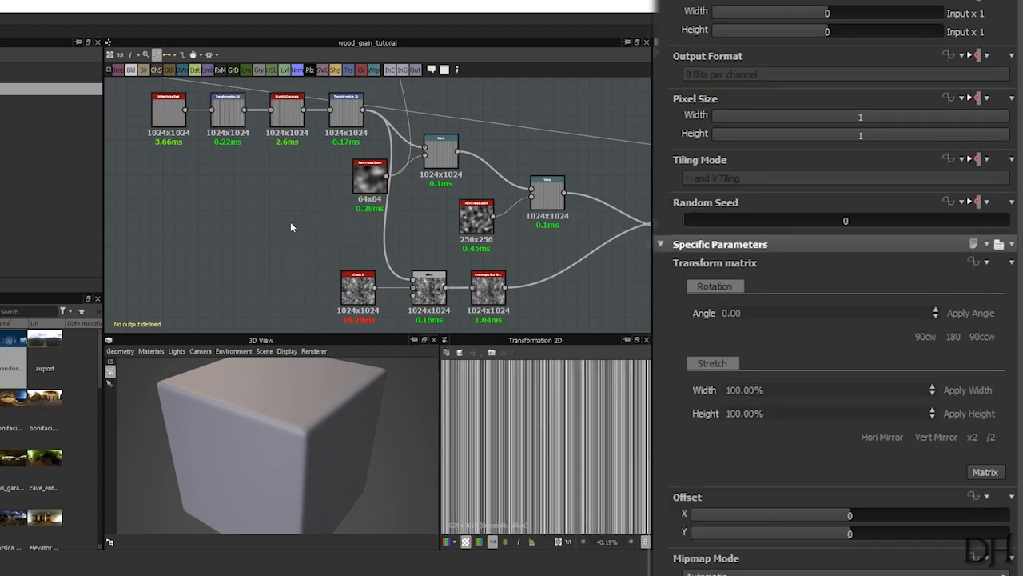
double_click(431, 294)
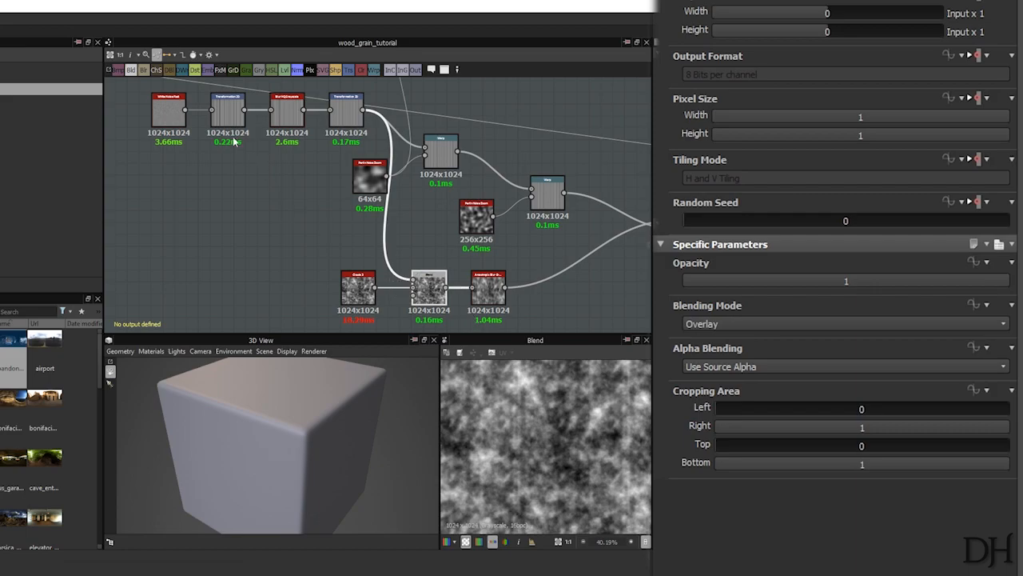
double_click(342, 120)
double_click(415, 286)
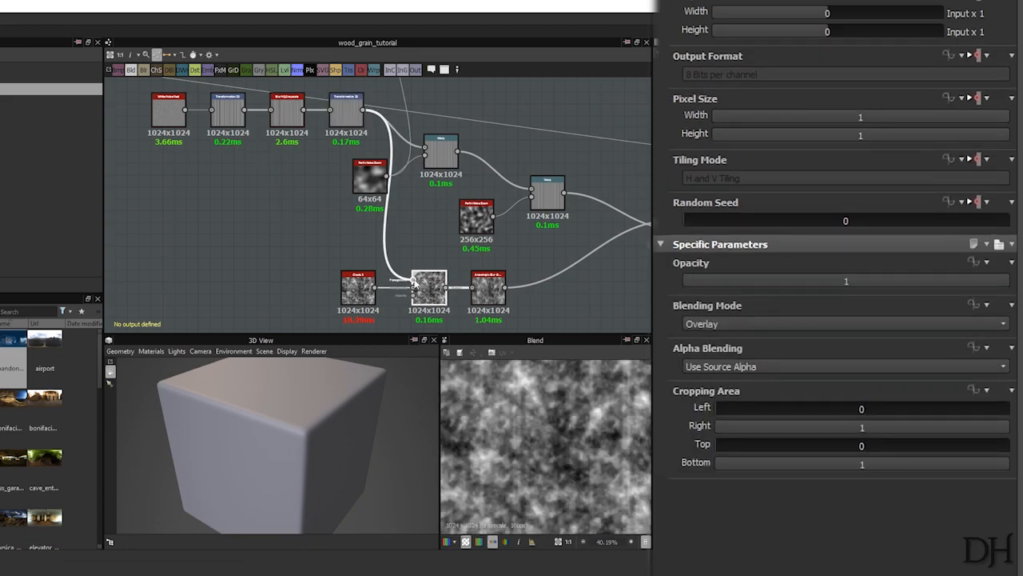
left_click_drag(269, 155, 235, 118)
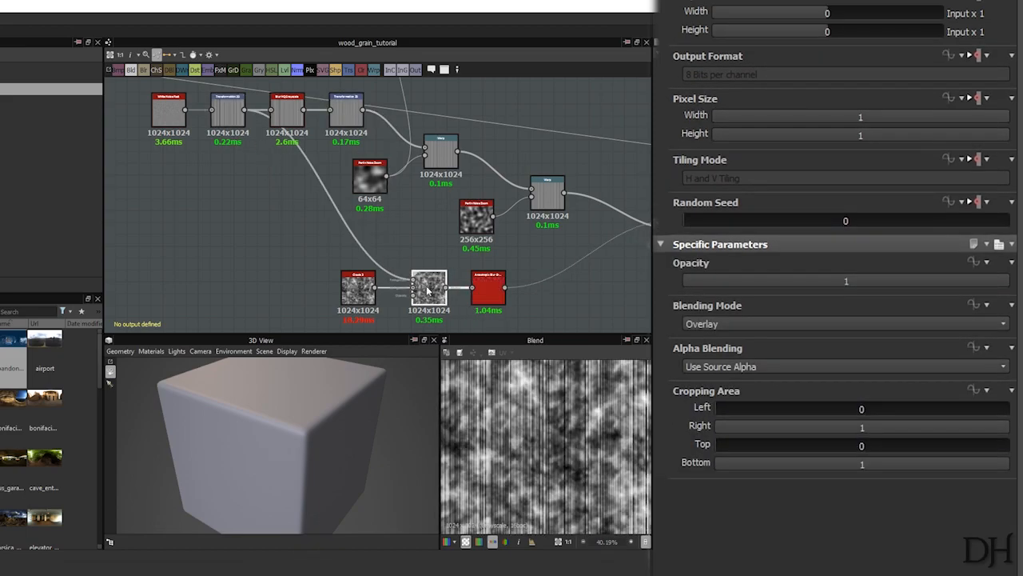
Step: Preview the grain chain node by node, from the Anisotropic Blur Grayscale through the Overlay Blend to the dynamic gradient
double_click(487, 288)
middle_click_drag(467, 294, 264, 234)
double_click(225, 227)
double_click(284, 228)
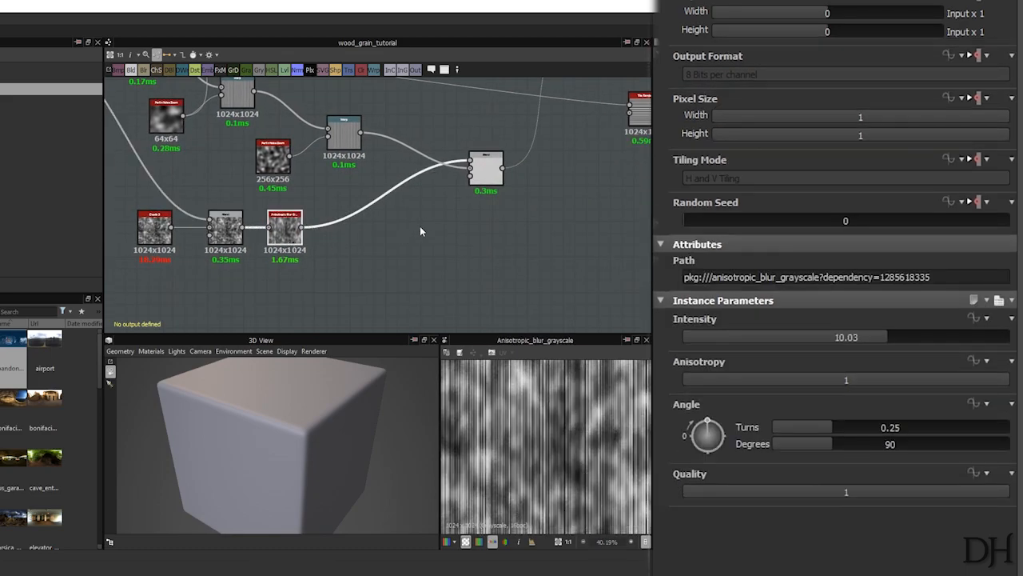
double_click(485, 170)
middle_click_drag(486, 169, 383, 236)
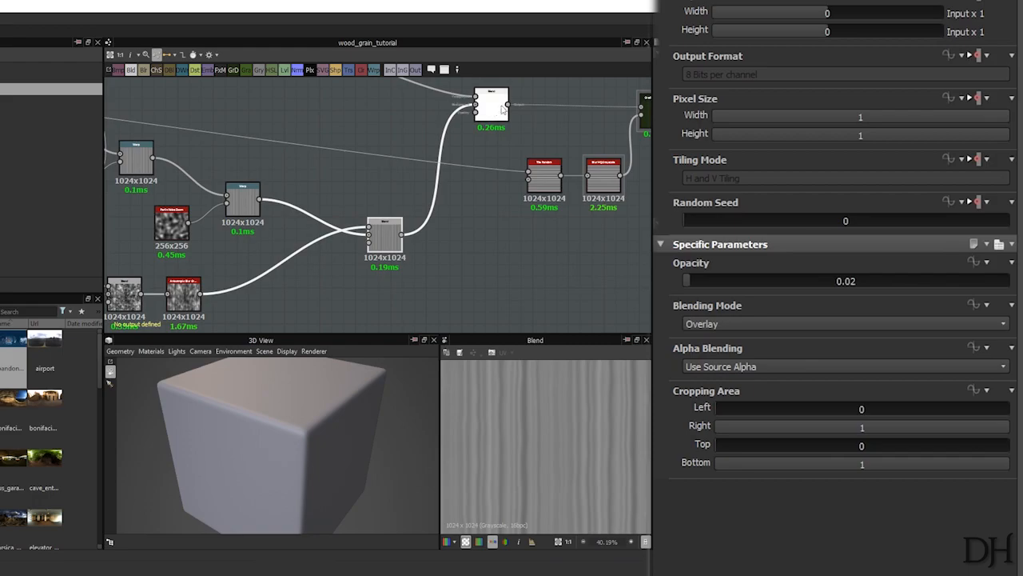
middle_click_drag(499, 109, 308, 129)
double_click(464, 130)
Step: Inspect the grain lines and knot rings up close in the dynamic gradient's output
middle_click_drag(430, 223, 648, 155)
scroll(504, 460, "up", 10)
middle_click_drag(615, 379, 625, 344)
scroll(569, 434, "down", 3)
middle_click_drag(626, 438, 599, 418)
middle_click_drag(547, 455, 581, 497)
middle_click_drag(552, 409, 592, 502)
middle_click_drag(575, 430, 585, 452)
scroll(586, 457, "up", 2)
Step: Set the opacity of the Overlay Blend joining the warped grain and blurred clouds to 0.02, checking the gradient around the knots
left_click(409, 184)
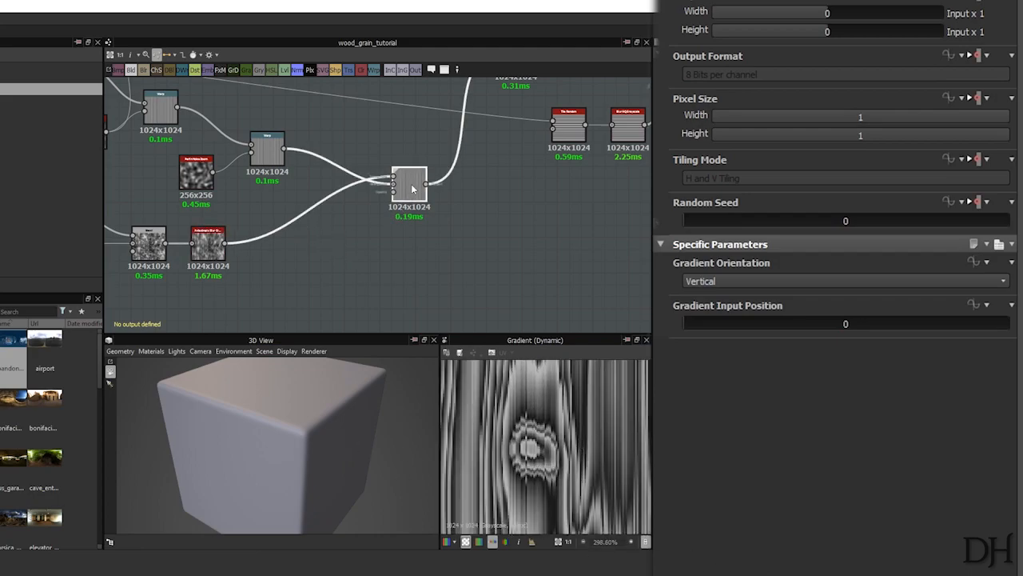
mouse_move(690, 281)
left_mouse_down()
mouse_move(755, 279)
mouse_move(677, 282)
mouse_move(689, 281)
left_mouse_up()
scroll(532, 380, "down", 4)
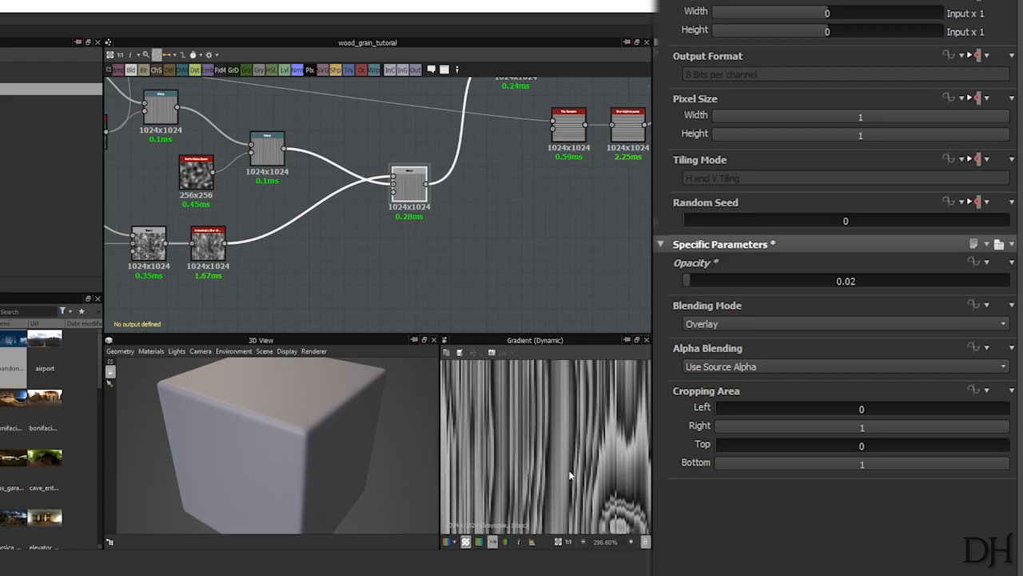
scroll(564, 420, "up", 4)
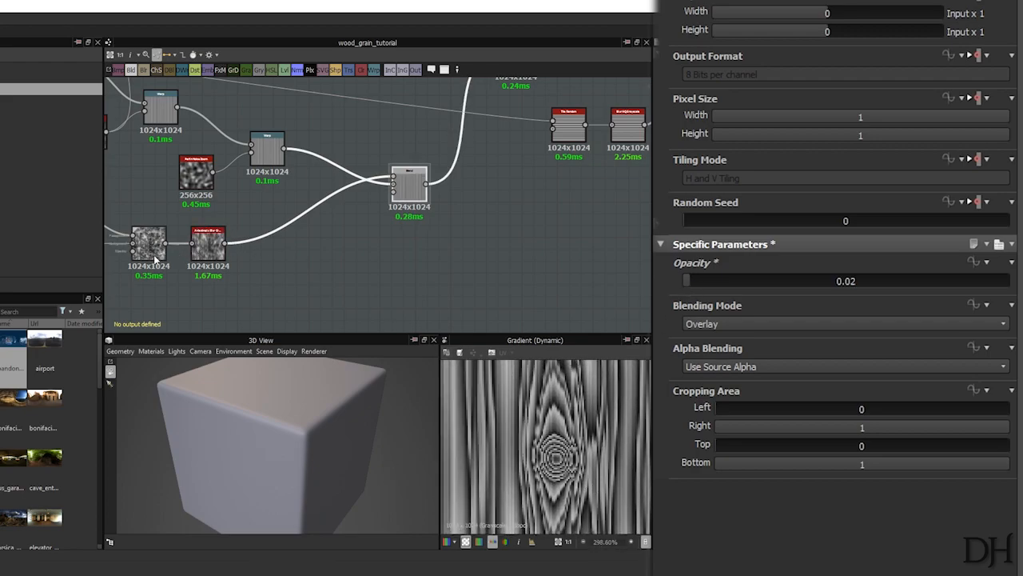
Step: Add a Clouds 2 noise node below the existing clouds node and connect it to the clouds Blend in its place
middle_click_drag(153, 258, 369, 283)
middle_click_drag(277, 265, 259, 211)
left_click(297, 283)
key("space")
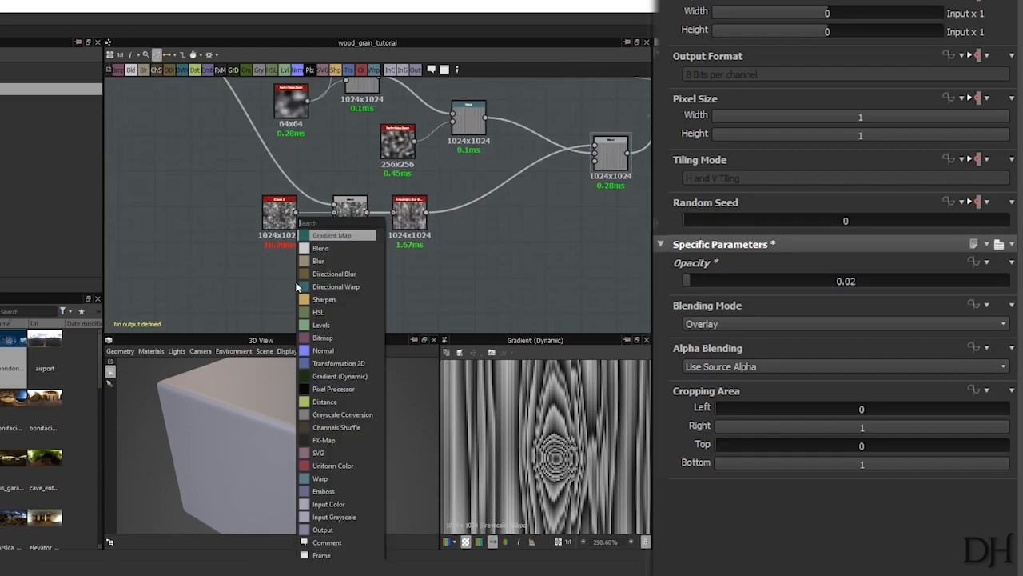
type("noi")
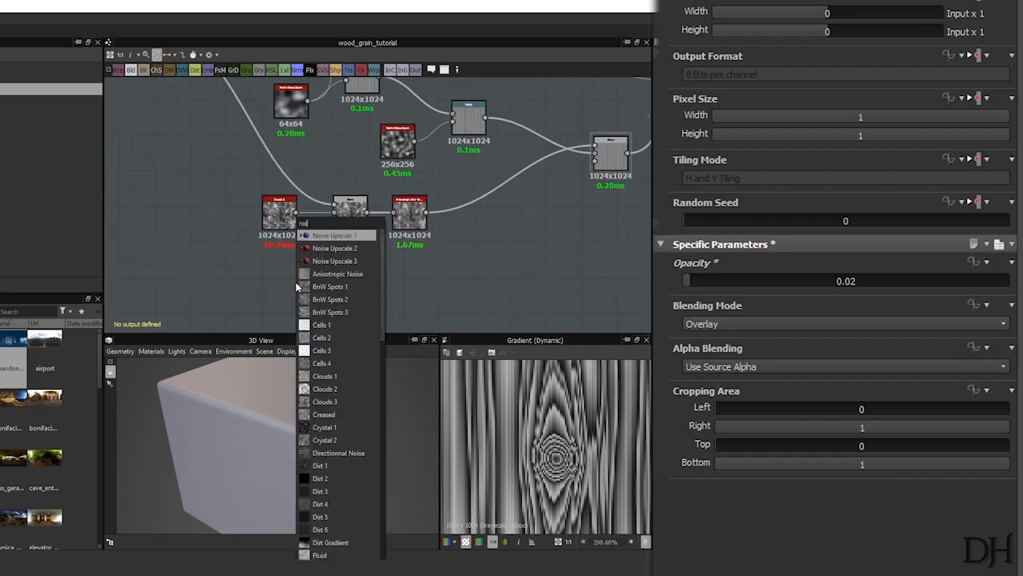
left_click(345, 388)
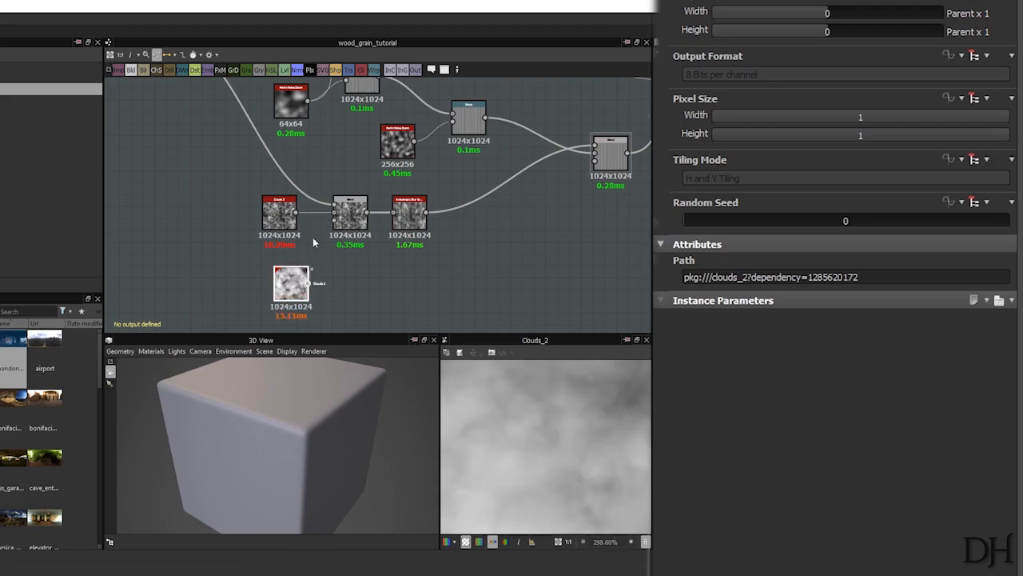
left_click_drag(337, 213, 334, 218)
Step: Preview the dynamic gradient and examine how the new clouds noise shapes the grain and knots
middle_click_drag(515, 228, 162, 271)
middle_click_drag(560, 125, 412, 276)
left_click(386, 209)
double_click(387, 213)
middle_click_drag(314, 236, 634, 116)
middle_click_drag(551, 372, 574, 414)
scroll(564, 431, "down", 5)
scroll(526, 478, "up", 3)
middle_click_drag(566, 453, 539, 486)
mouse_move(590, 392)
middle_mouse_down()
mouse_move(612, 368)
mouse_move(632, 304)
middle_mouse_up()
middle_click_drag(548, 476, 609, 292)
middle_click_drag(521, 418, 607, 343)
mouse_move(535, 452)
middle_mouse_down()
mouse_move(594, 476)
mouse_move(541, 406)
mouse_move(563, 455)
mouse_move(544, 489)
middle_mouse_up()
mouse_move(567, 432)
middle_mouse_down()
mouse_move(556, 505)
mouse_move(575, 467)
middle_mouse_up()
middle_click_drag(449, 238, 550, 216)
scroll(550, 216, "down", 3)
scroll(377, 272, "up", 3)
Step: Delete the old, disconnected clouds node and move the Clouds 2 node slightly closer to the Blend
left_click(324, 223)
key("Delete")
mouse_move(338, 289)
left_mouse_down()
mouse_move(325, 219)
mouse_move(326, 279)
left_mouse_up()
Step: Try anisotropy values of 0.99 and 0.98 on the Anisotropic Blur Grayscale while checking the knot in the dynamic gradient
left_click(456, 220)
scroll(523, 418, "up", 5)
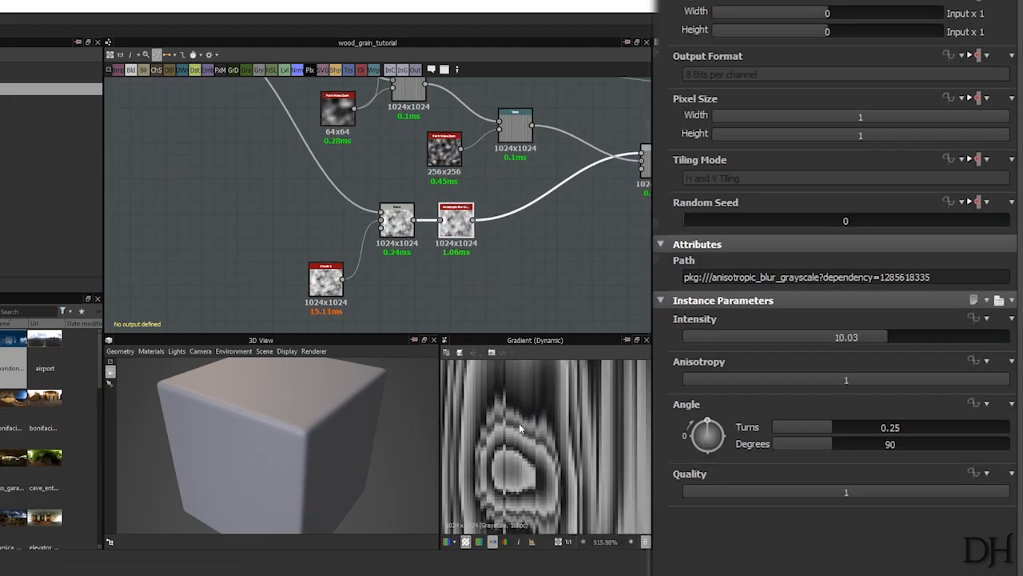
scroll(527, 446, "down", 1)
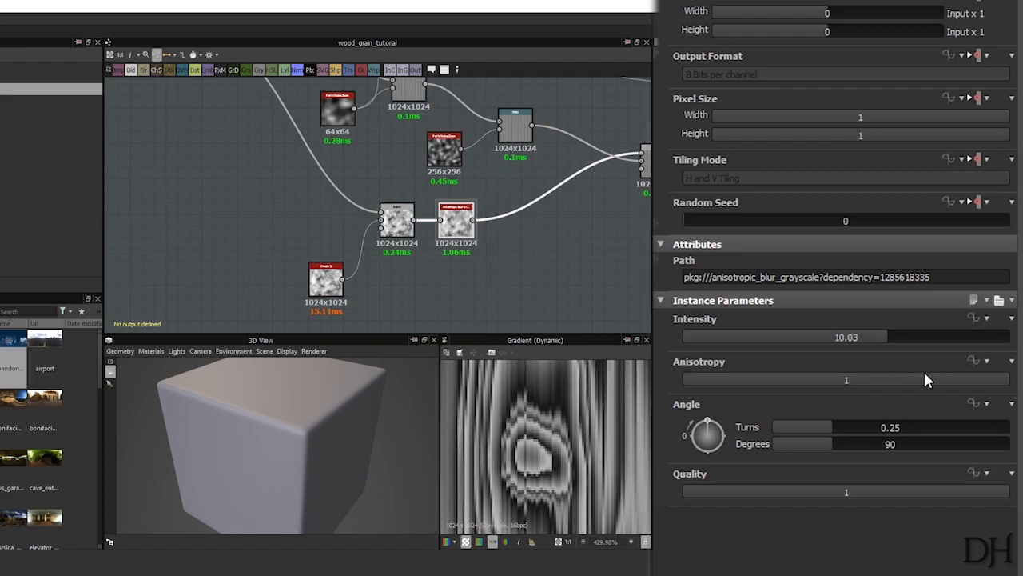
mouse_move(1005, 384)
left_mouse_down()
mouse_move(992, 381)
mouse_move(1015, 385)
mouse_move(688, 382)
mouse_move(1014, 384)
left_mouse_up()
double_click(1000, 382)
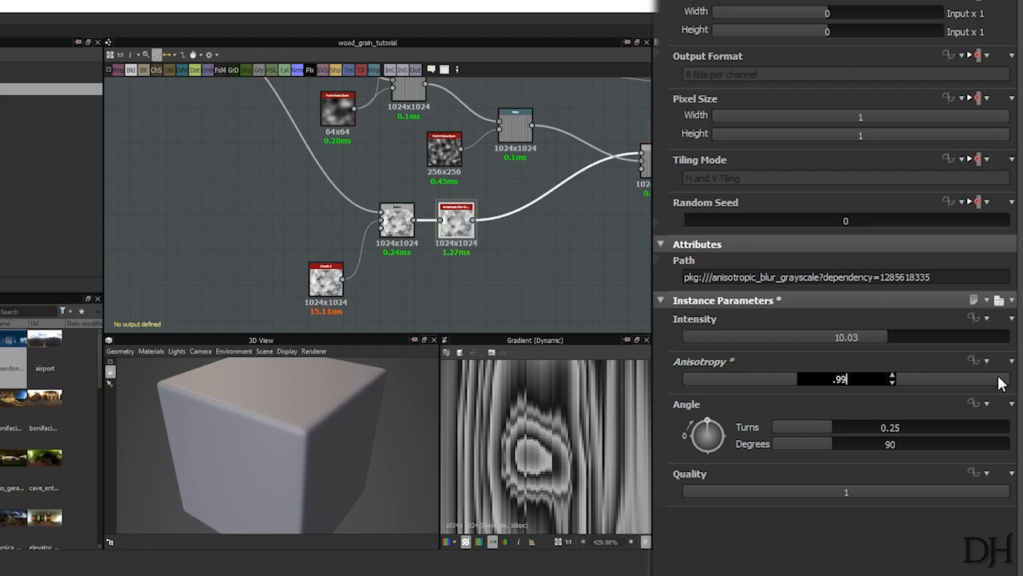
type(".99")
key("Return")
double_click(941, 378)
type(".98")
key("Return")
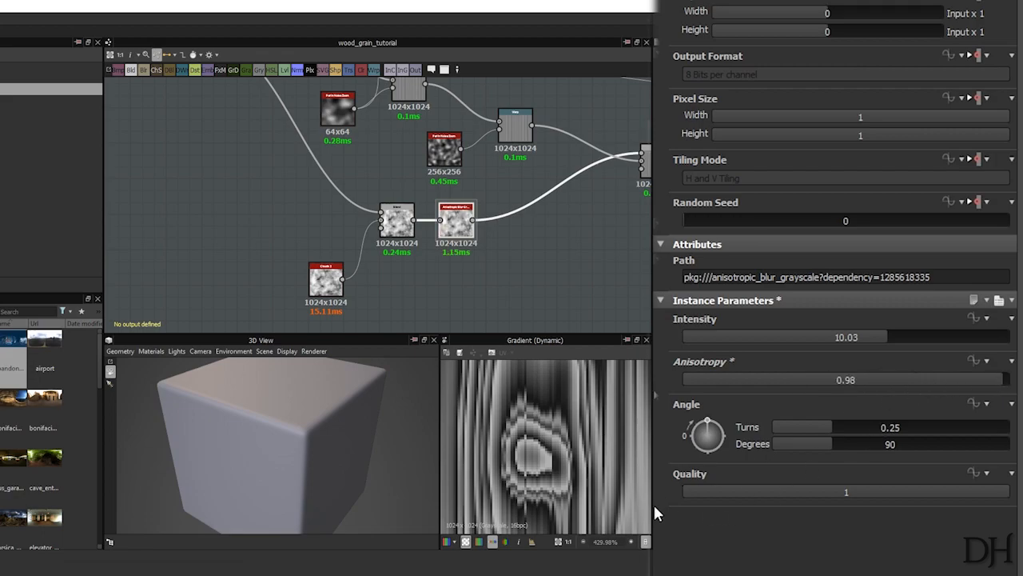
Step: Set the anisotropy of the Anisotropic Blur Grayscale to 0.97
double_click(940, 382)
type(".97")
key("Return")
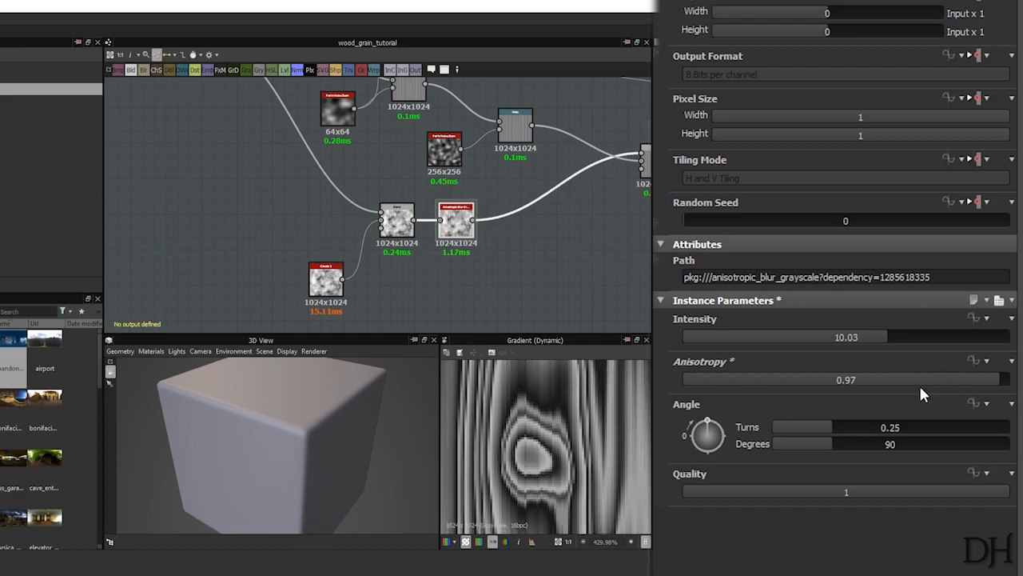
scroll(577, 432, "down", 2)
Step: Try an opacity of 0.05 on the Overlay Blend joining the warped grain and blurred clouds, checking the grain pattern
middle_click_drag(422, 256, 244, 305)
left_click(478, 209)
mouse_move(689, 281)
left_mouse_down()
mouse_move(712, 281)
mouse_move(701, 282)
left_mouse_up()
scroll(551, 486, "down", 5)
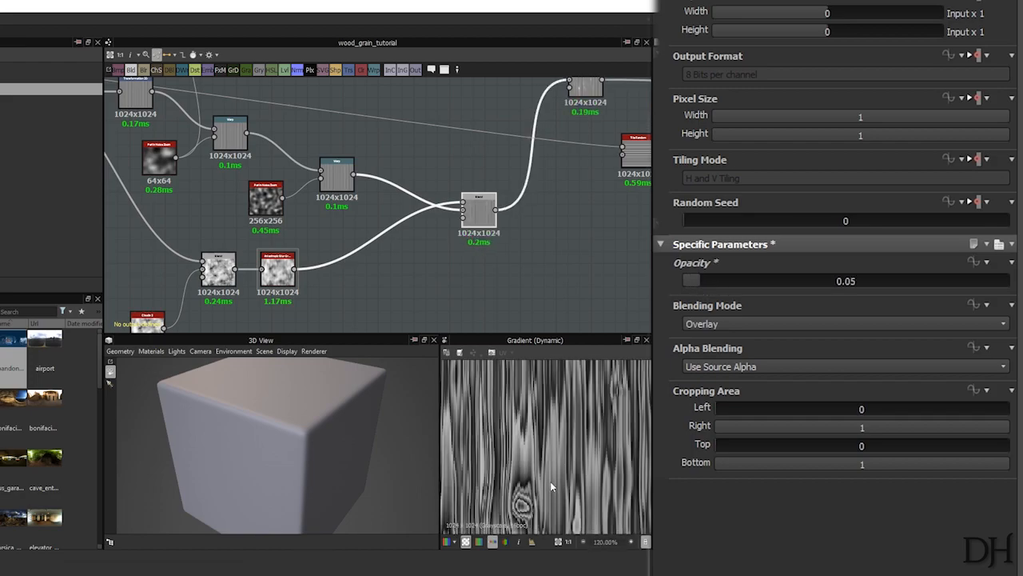
scroll(550, 486, "up", 1)
scroll(527, 476, "up", 4)
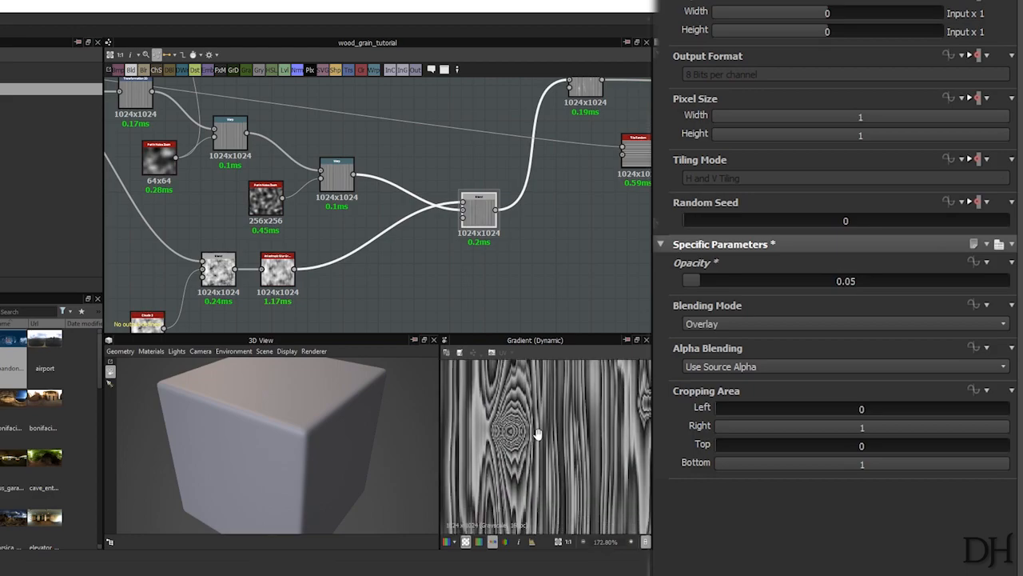
Step: Set the Overlay Blend's opacity to 0.03 and check the grain in the dynamic gradient
mouse_move(700, 284)
left_mouse_down()
mouse_move(675, 276)
mouse_move(692, 276)
left_mouse_up()
scroll(566, 489, "down", 2)
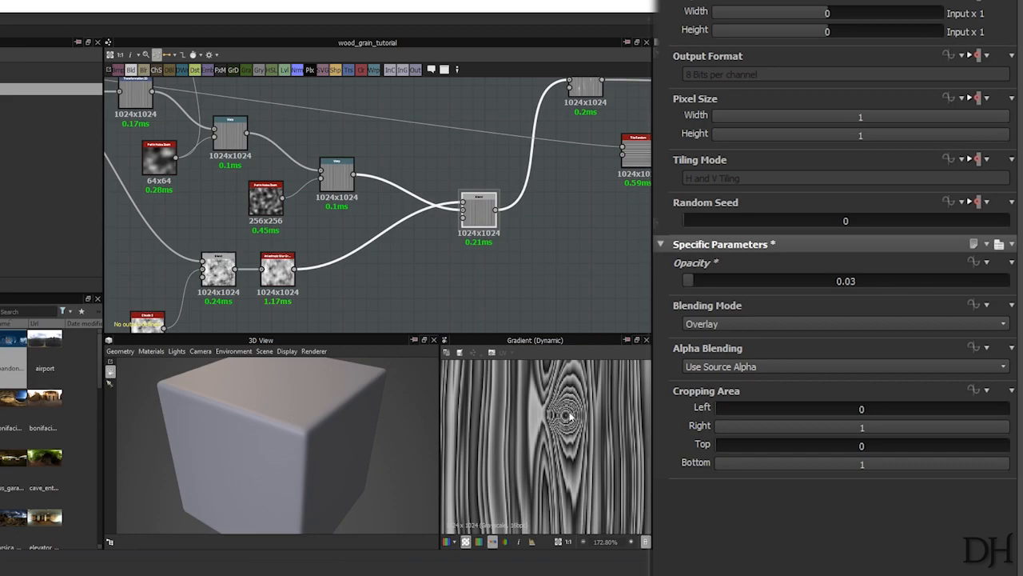
scroll(570, 397, "down", 4)
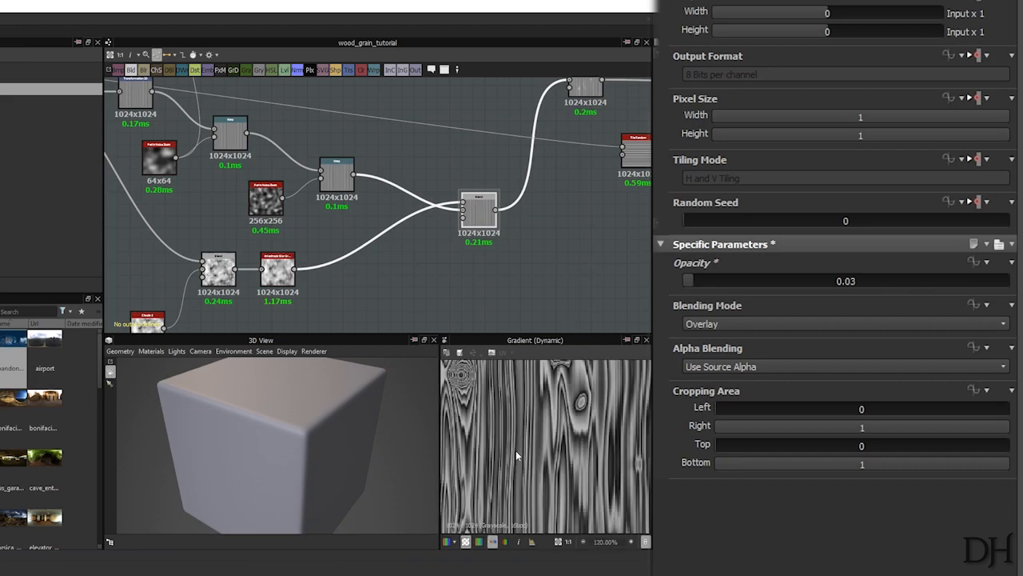
Step: Examine the knot rings and centres in the dynamic gradient and compare them with the Add (Linear Dodge) Blend feeding it
scroll(620, 434, "up", 4)
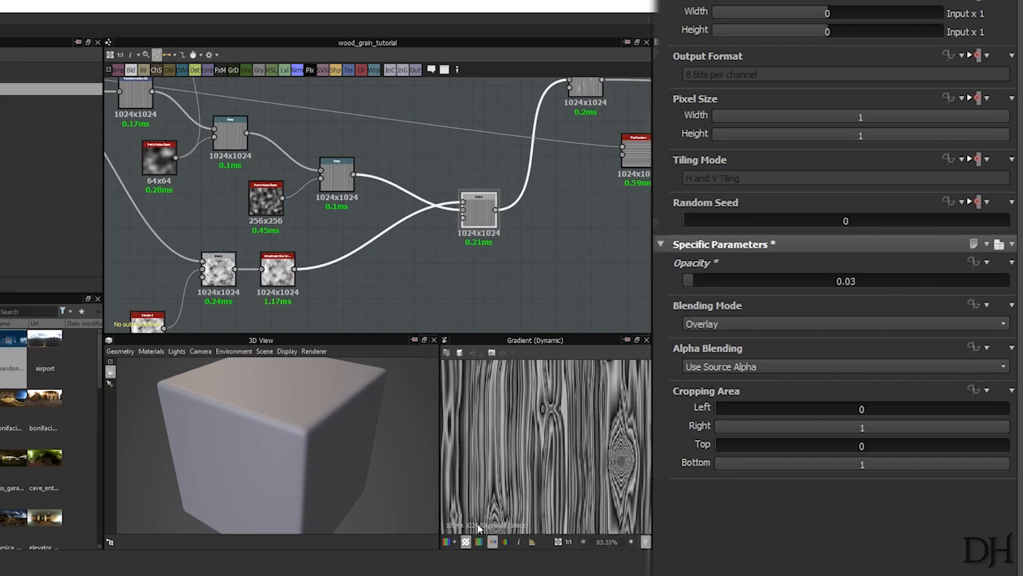
middle_click_drag(615, 438, 594, 469)
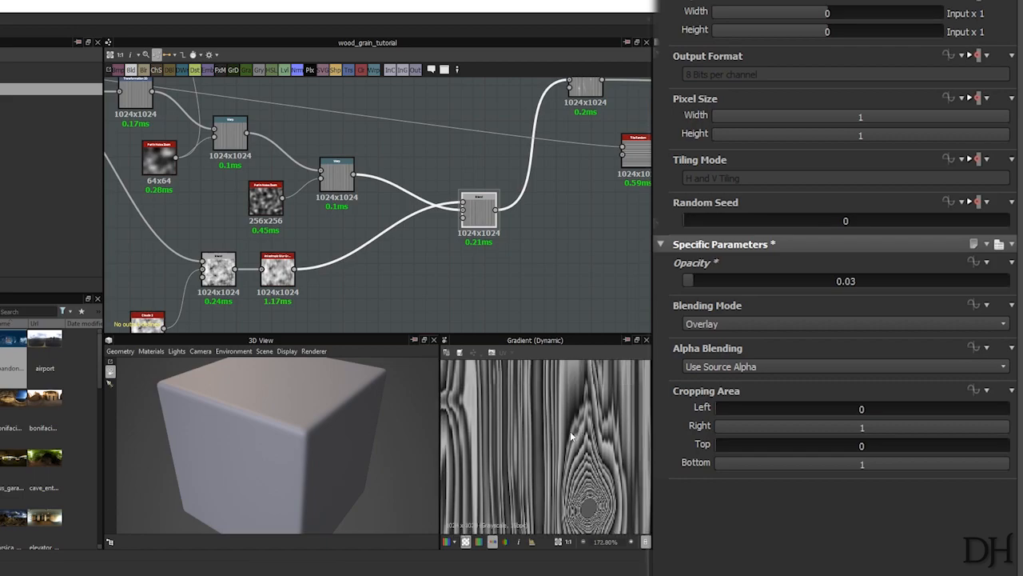
scroll(617, 490, "up", 4)
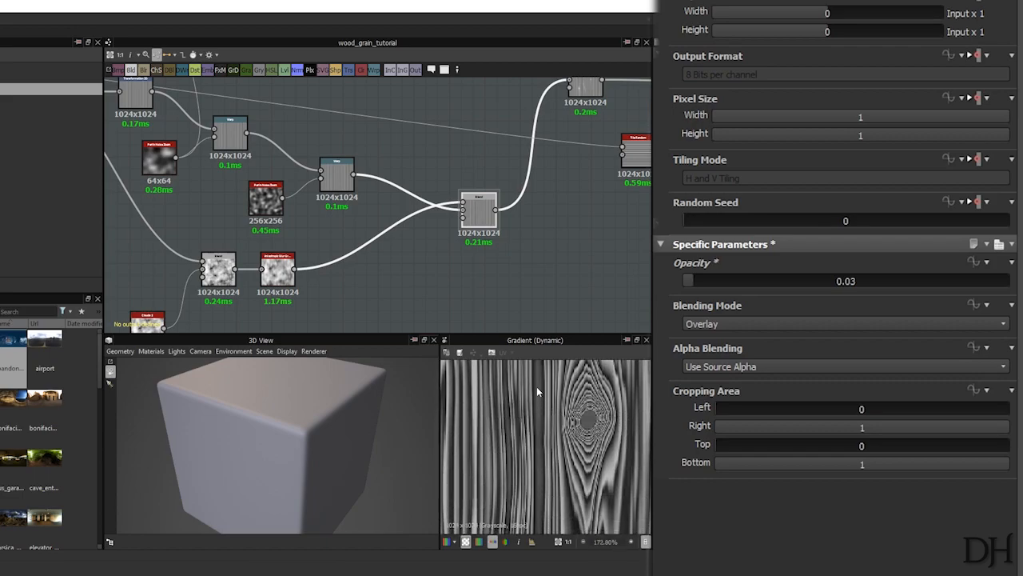
middle_click_drag(585, 413, 579, 444)
scroll(573, 435, "up", 1)
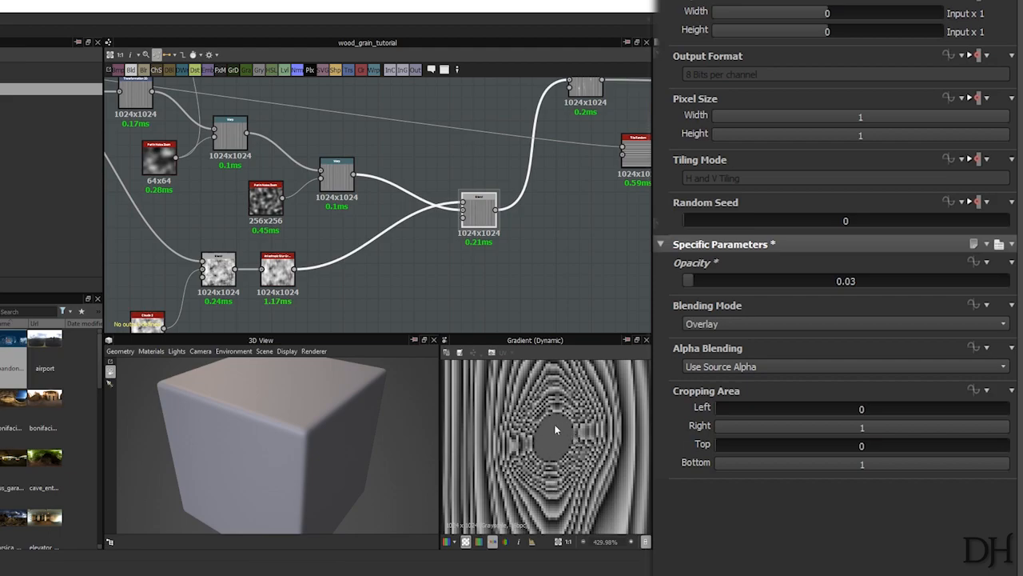
scroll(556, 457, "down", 5)
middle_click_drag(562, 482, 604, 475)
middle_click_drag(527, 201, 259, 281)
double_click(320, 171)
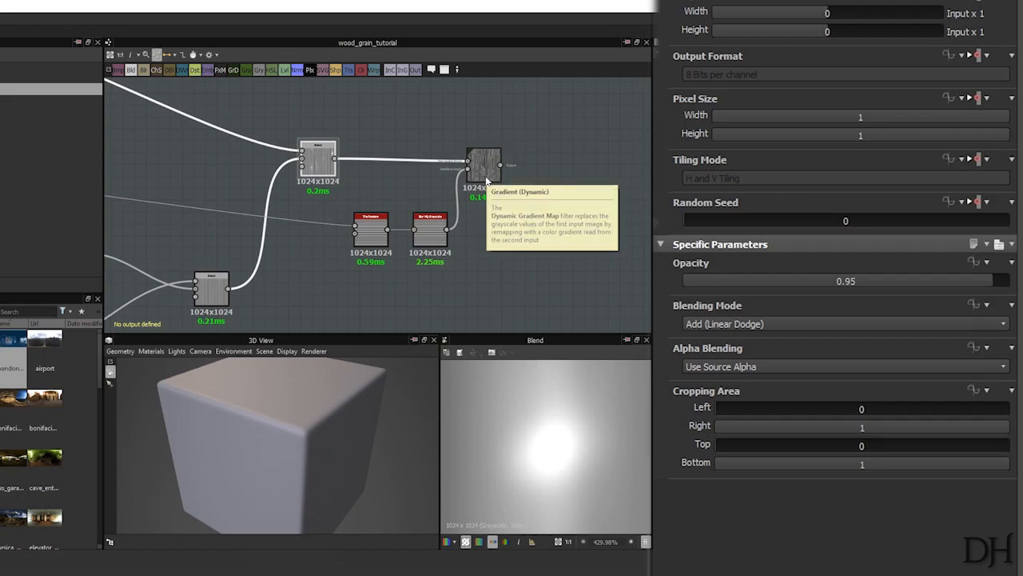
double_click(487, 178)
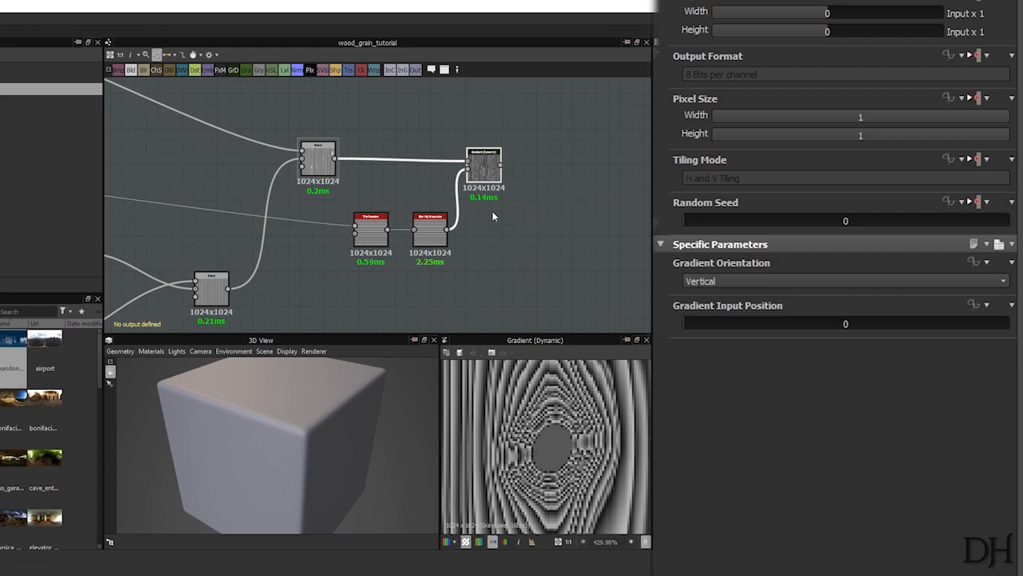
Step: Add a Blend node after the dynamic gradient and place it further along the chain
key("space")
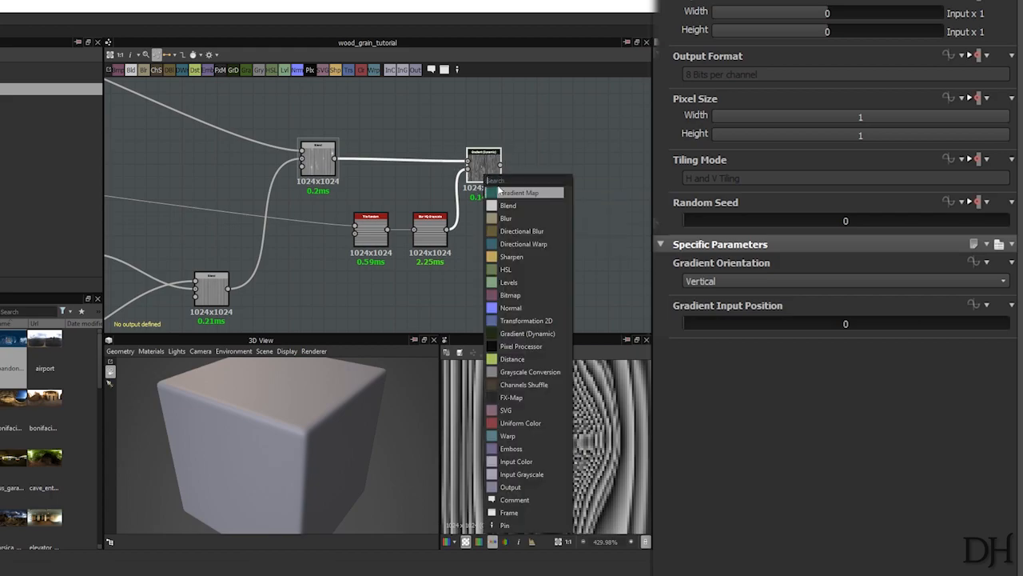
left_click(514, 203)
left_click_drag(534, 184, 582, 210)
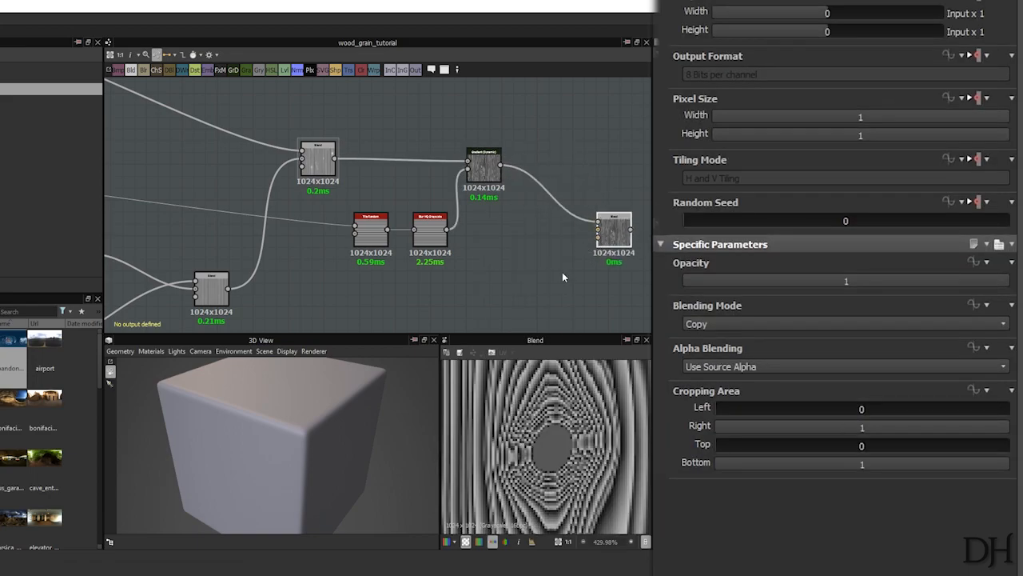
Step: Add a Levels node branching off the Warp node that distorts the knot shapes, placing it just above the existing chain
scroll(560, 276, "down", 5)
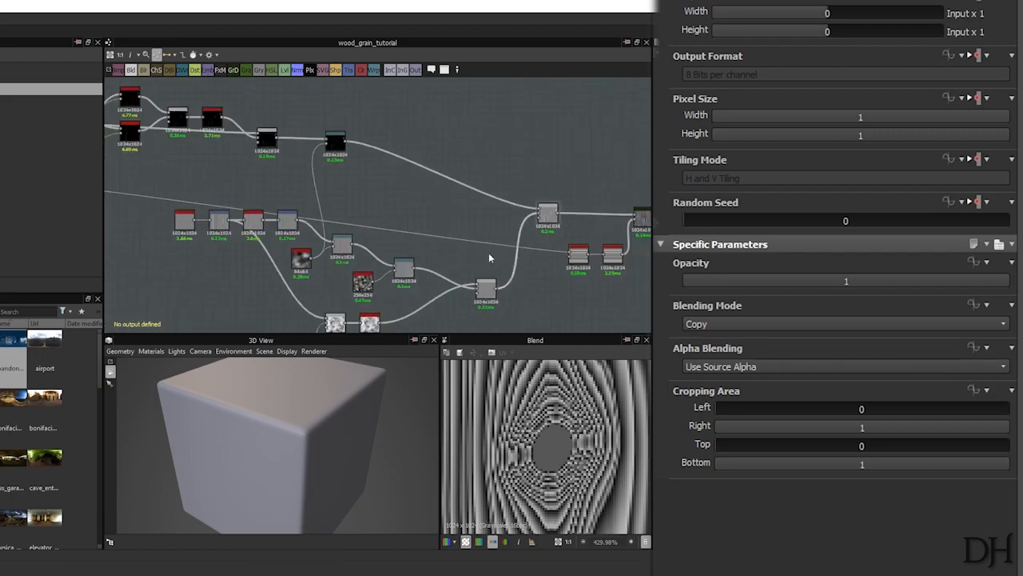
left_click(337, 144)
middle_click_drag(393, 179, 373, 200)
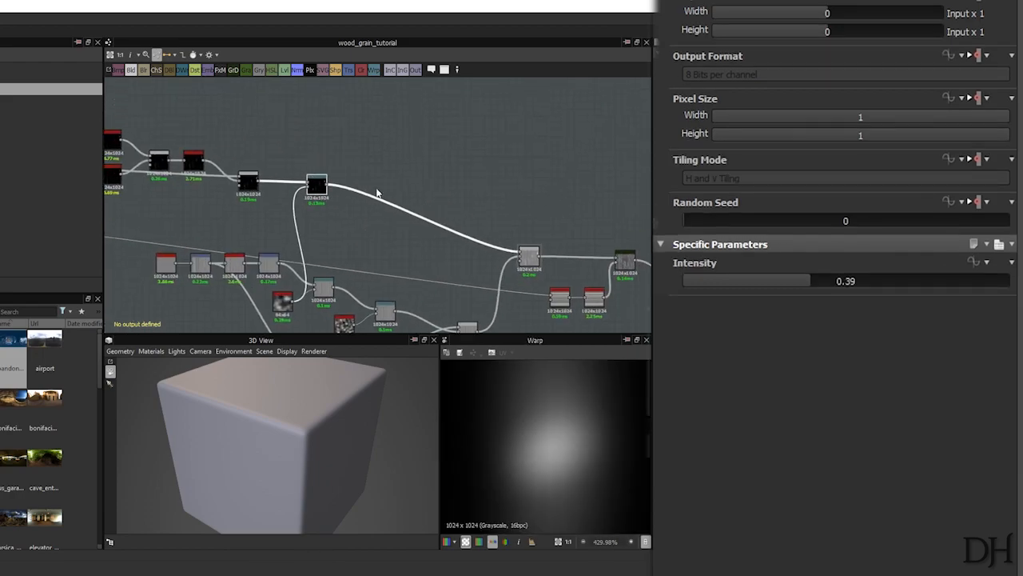
left_click(386, 145)
left_click(315, 186)
scroll(523, 419, "down", 3)
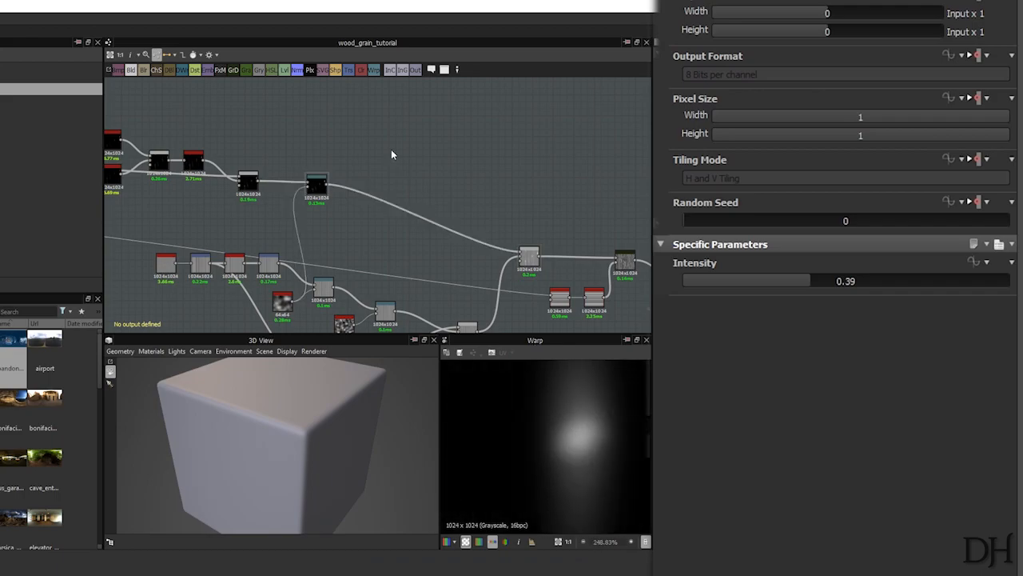
key("space")
type("level")
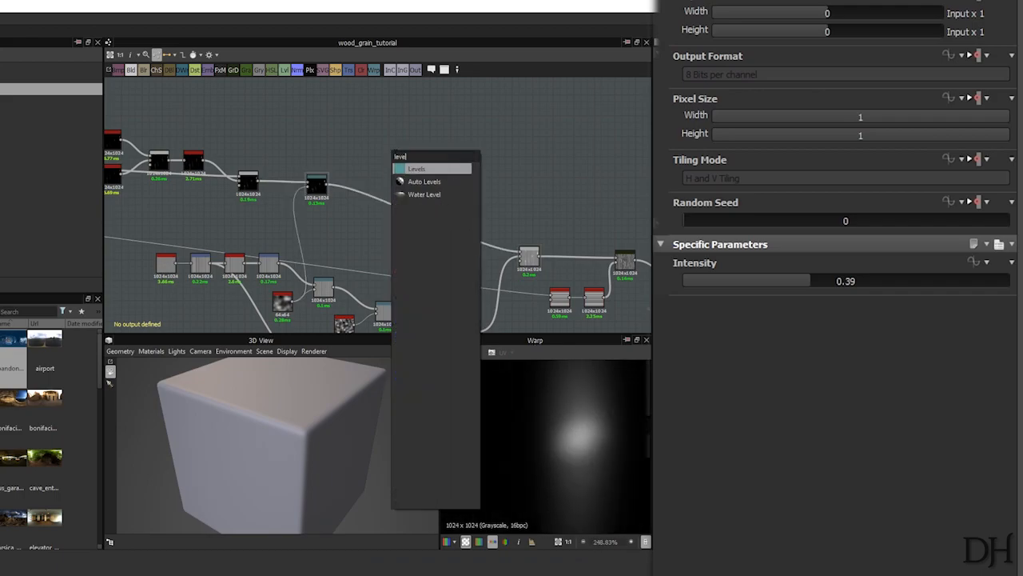
left_click(429, 171)
left_click_drag(393, 144, 373, 155)
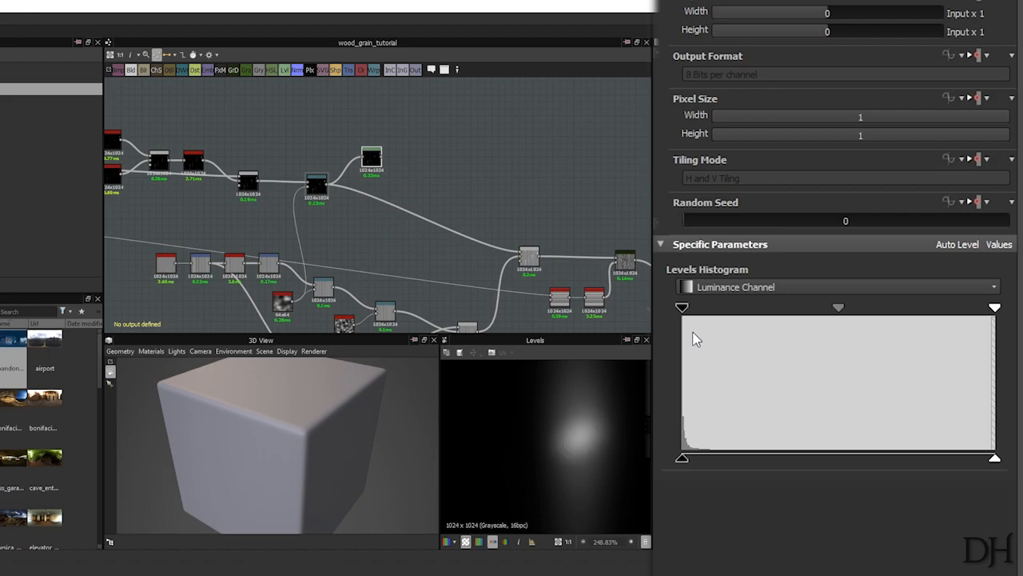
Step: Raise the Levels black point and bring the white point close to it to isolate the knot centres as a hard-edged mask
mouse_move(682, 309)
left_mouse_down()
mouse_move(854, 320)
mouse_move(756, 324)
mouse_move(775, 328)
left_mouse_up()
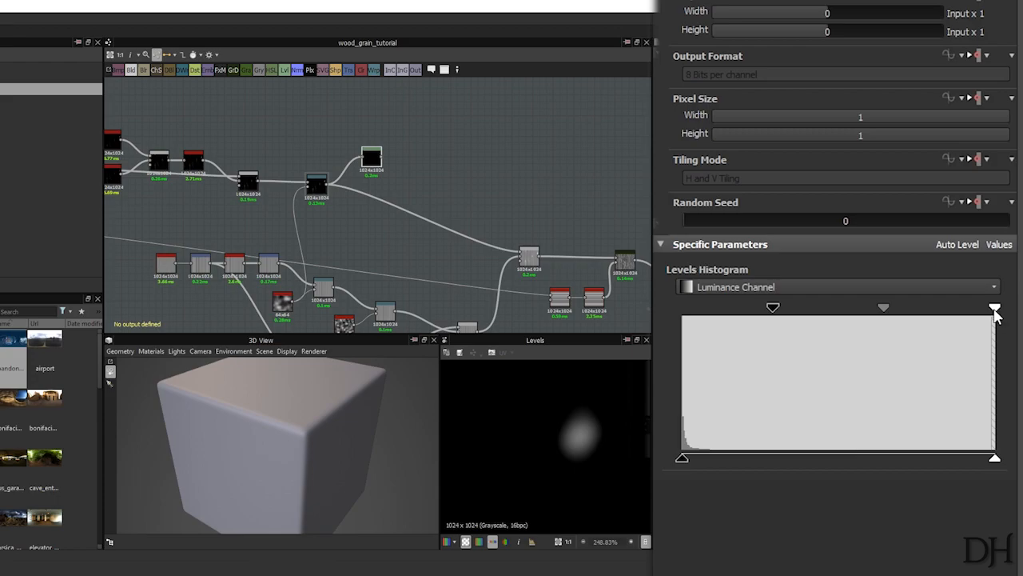
left_click_drag(883, 307, 783, 317)
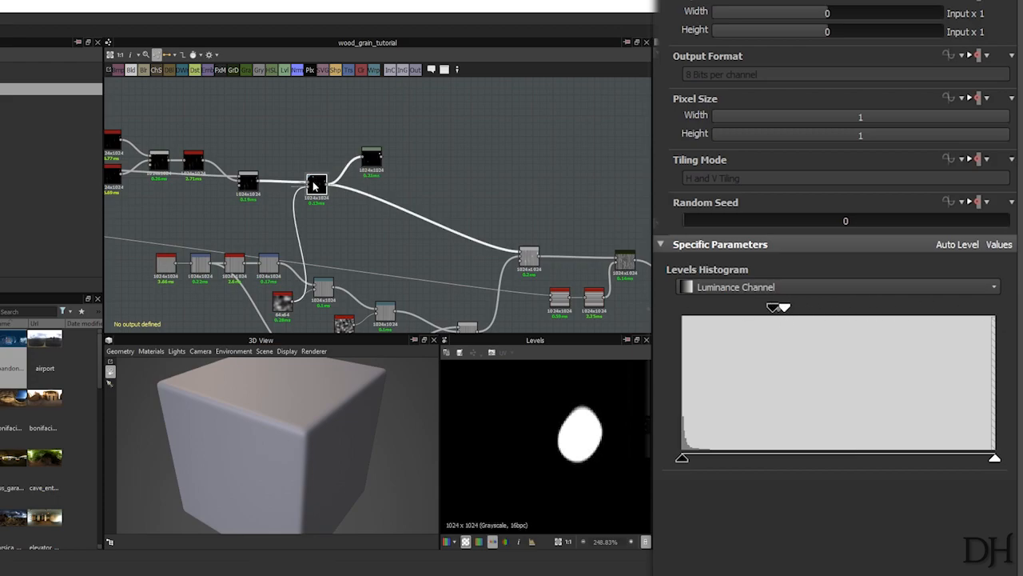
left_click(368, 169)
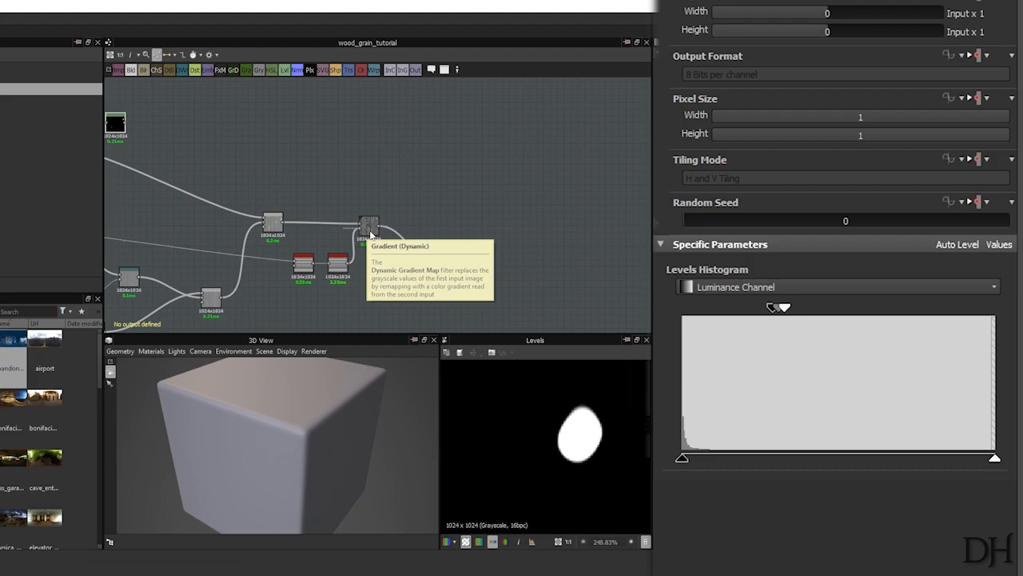
Step: Add a Blur HQ Grayscale node after the Levels knot mask and set its Intensity to 0.49
left_click(370, 231)
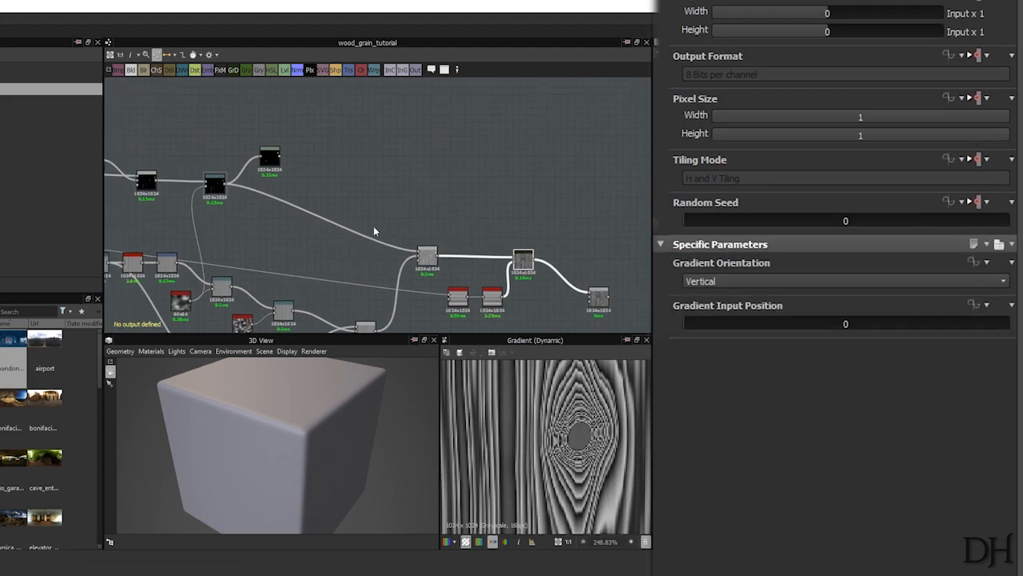
left_click(271, 159)
key("space")
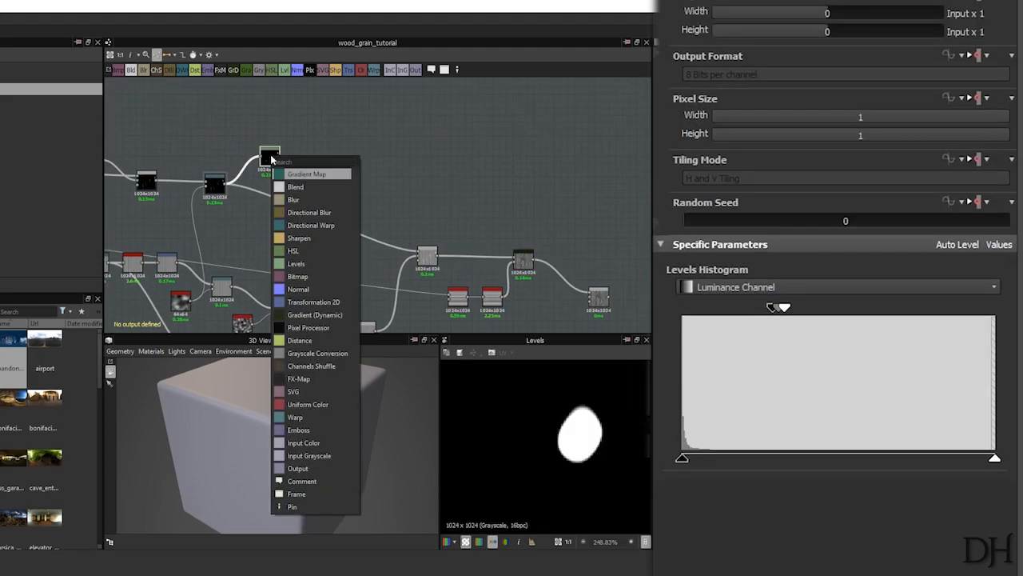
type("blur")
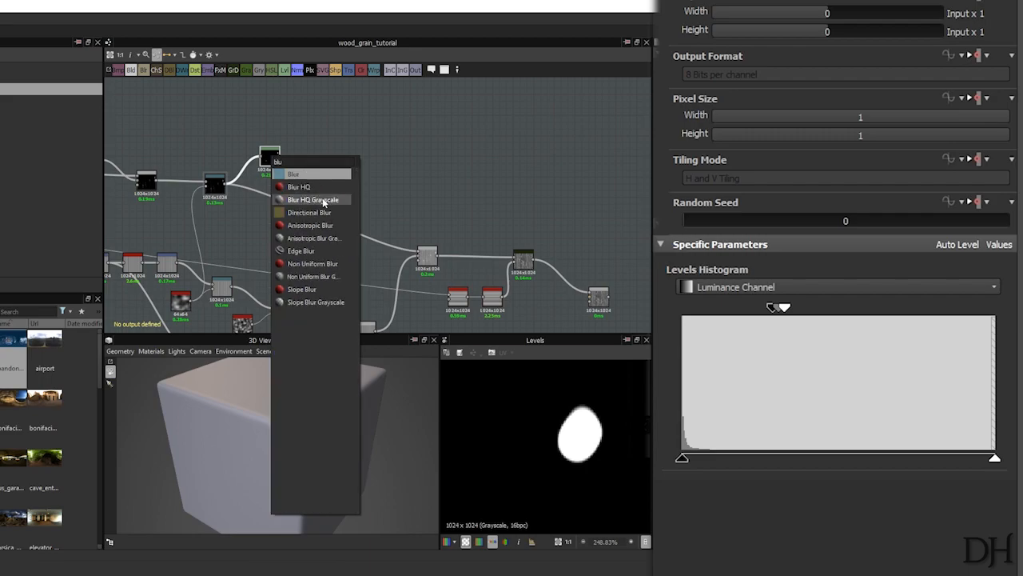
left_click(322, 200)
left_click_drag(817, 337, 692, 340)
Step: Add a Bevel node after the blurred knot mask, with Distance -0.02 and Smoothing 5
key("space")
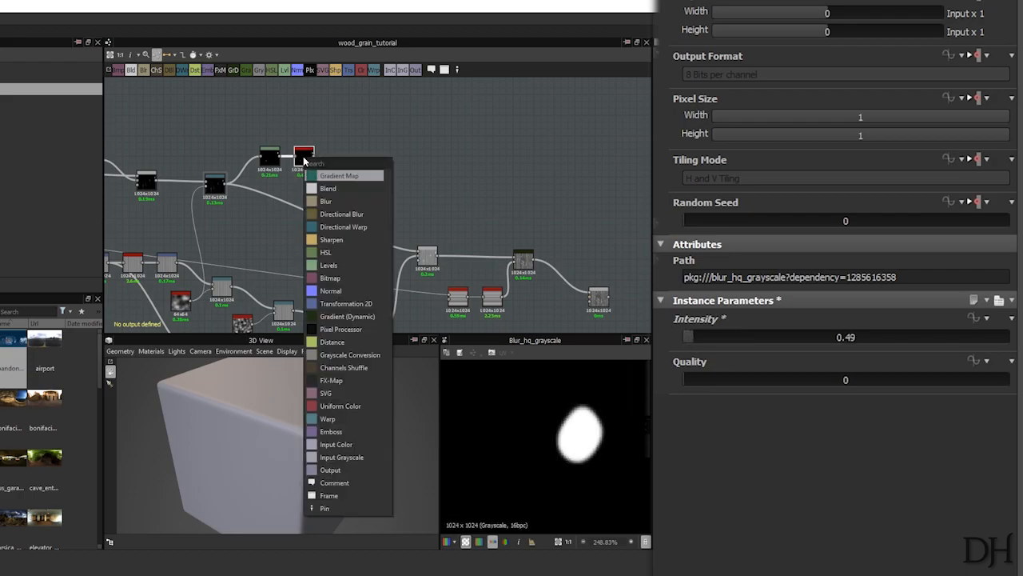
type("be")
left_click(344, 176)
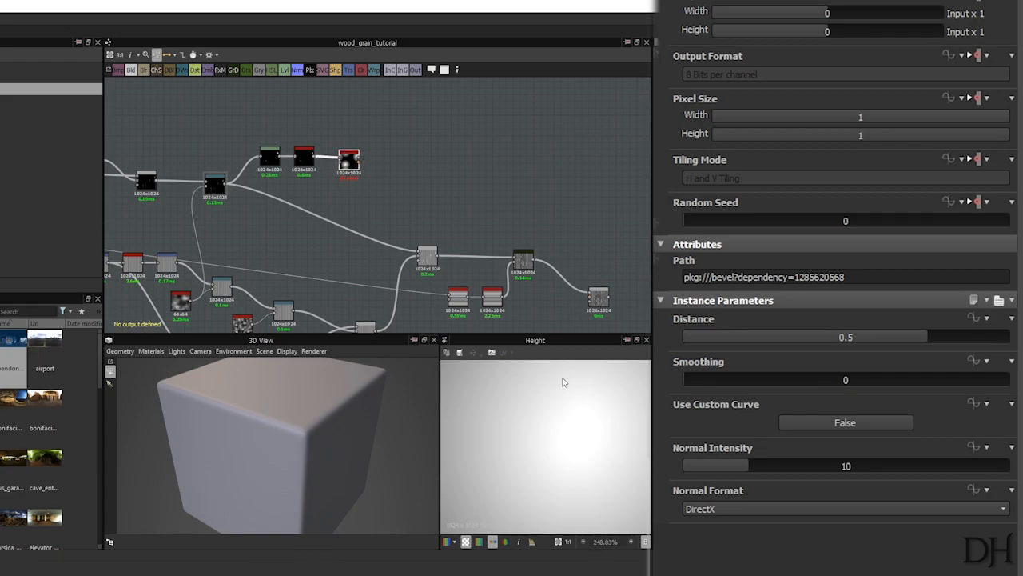
left_click_drag(797, 342, 710, 343)
left_click_drag(718, 336, 727, 337)
left_click_drag(739, 379, 1010, 380)
left_click_drag(758, 337, 846, 339)
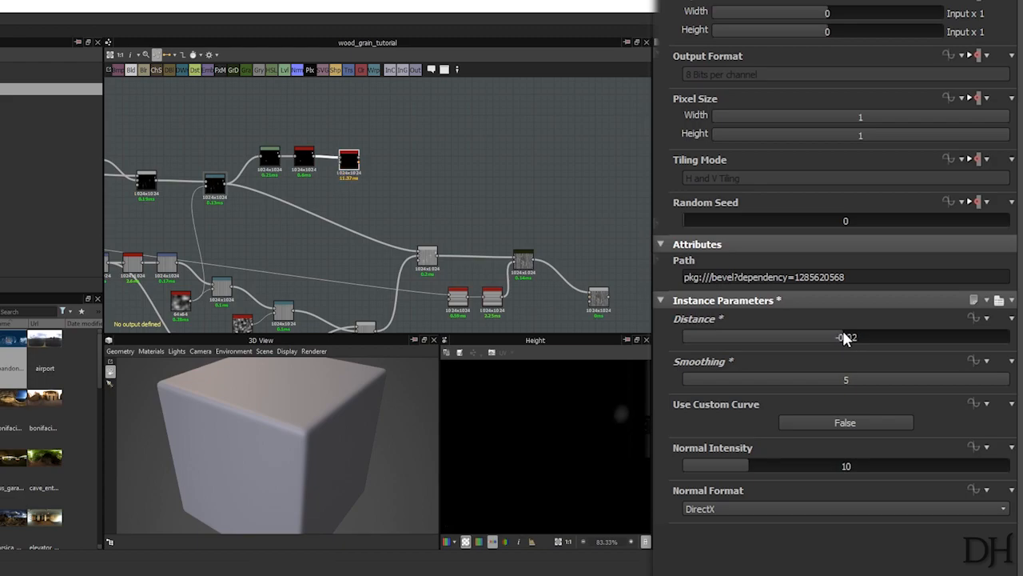
scroll(615, 411, "up", 4)
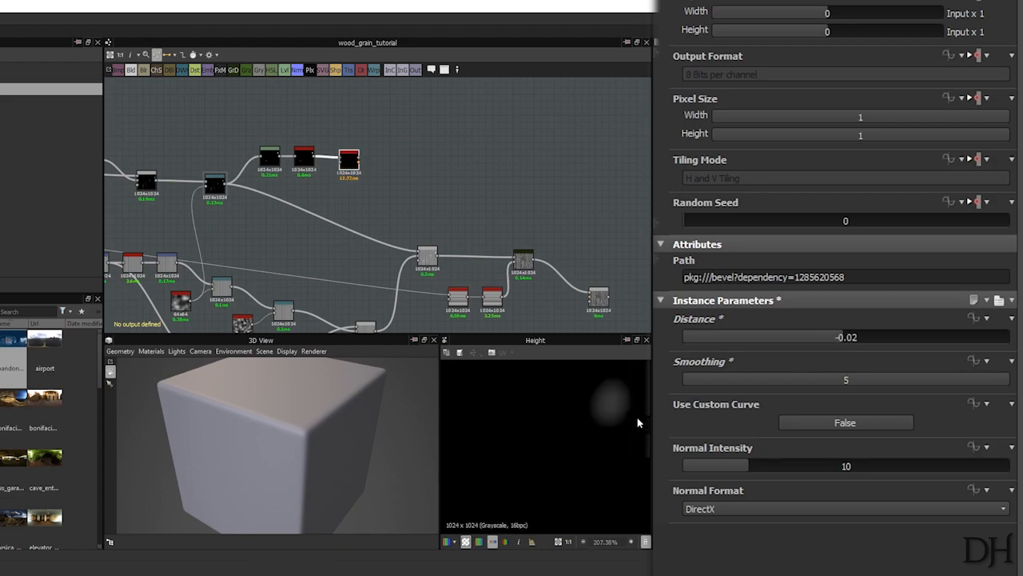
Step: Compare the Bevel height output with the blurred knot mask, examining the falloff across a knot centre
left_click(303, 160)
left_click(349, 162)
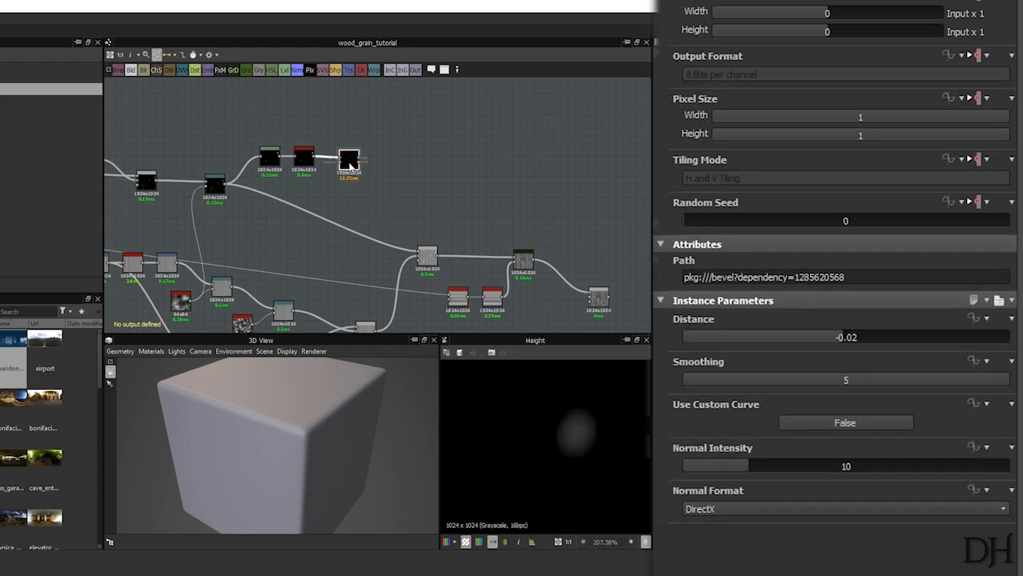
left_click(304, 157)
scroll(552, 448, "up", 3)
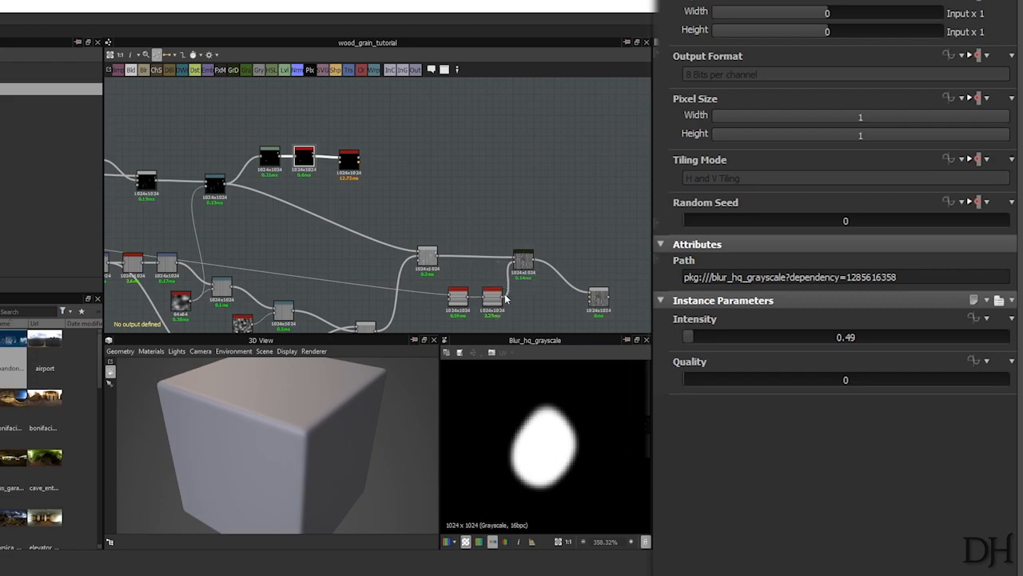
middle_click_drag(546, 462, 565, 438)
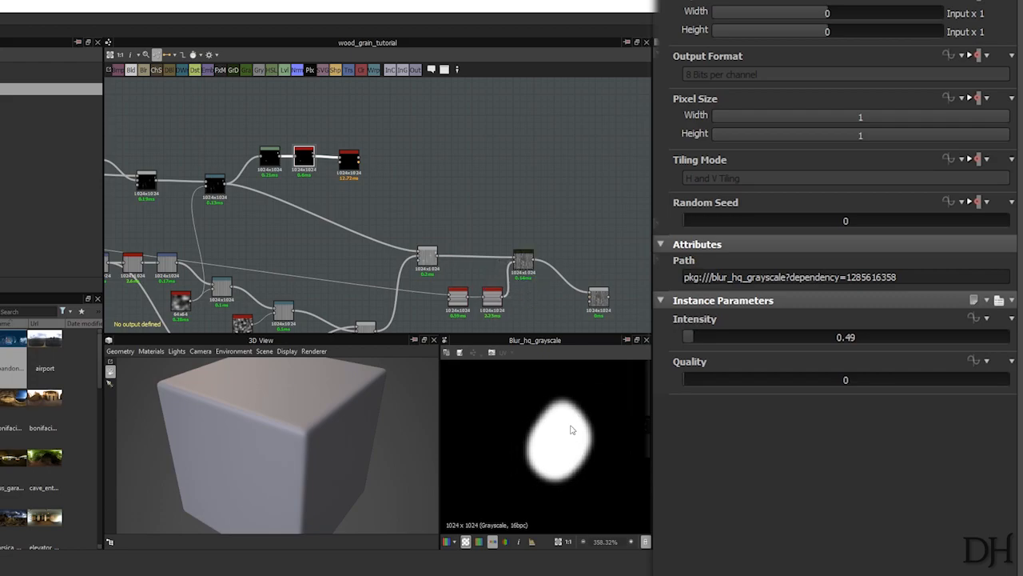
double_click(350, 161)
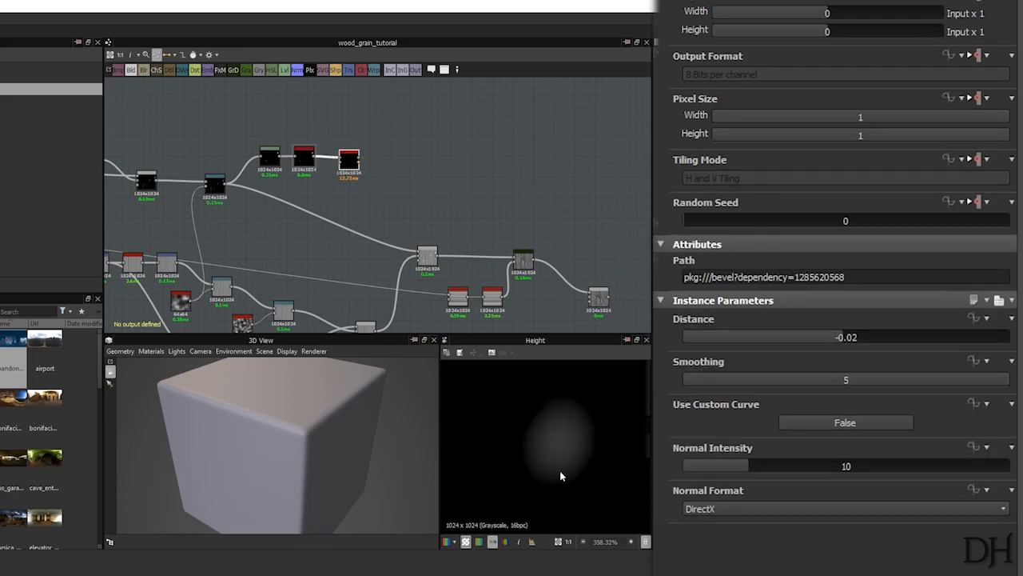
scroll(604, 483, "down", 5)
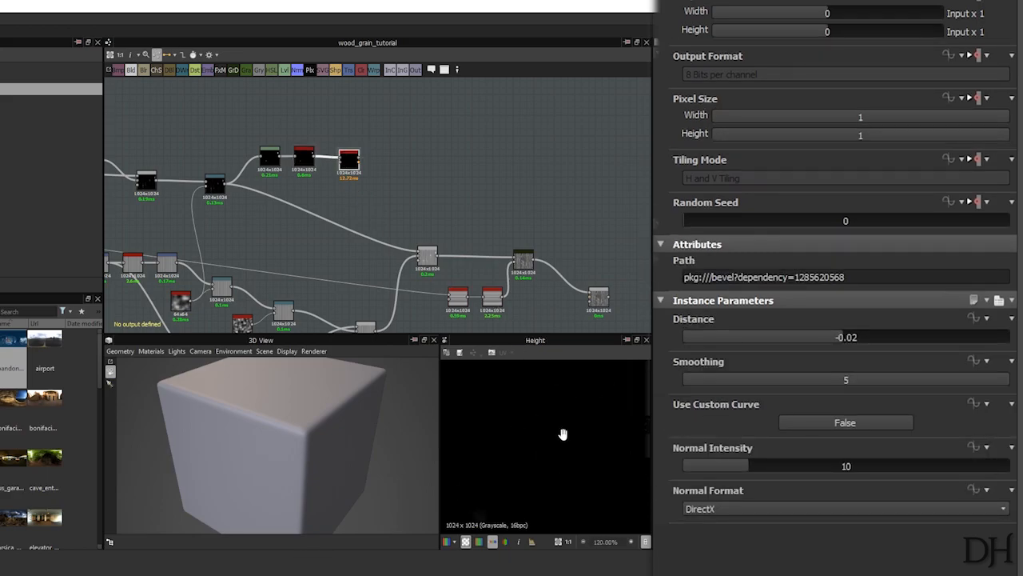
scroll(578, 487, "up", 6)
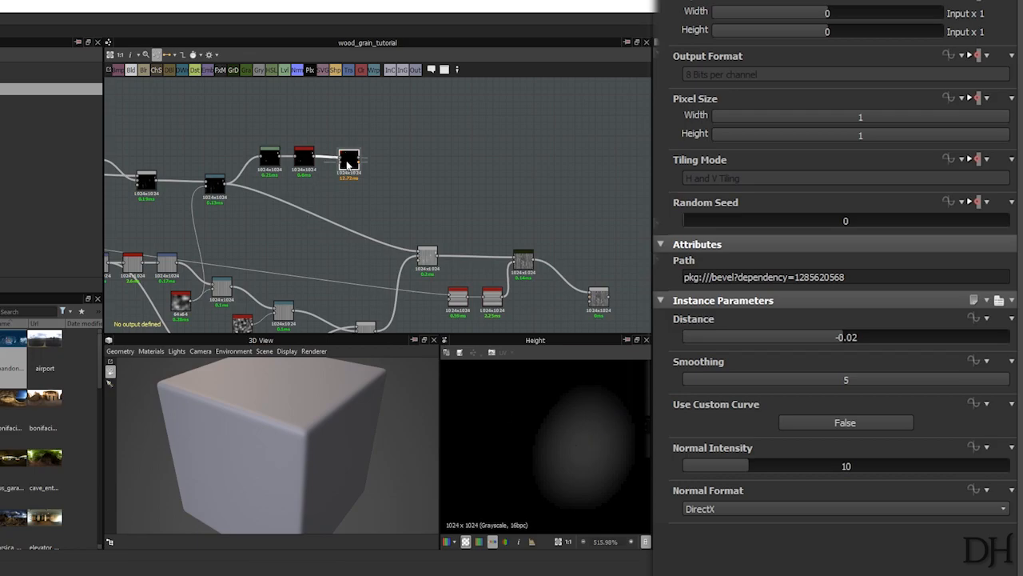
Step: Add a Gradient (Dynamic) node after the Bevel and place it further along the chain
key("space")
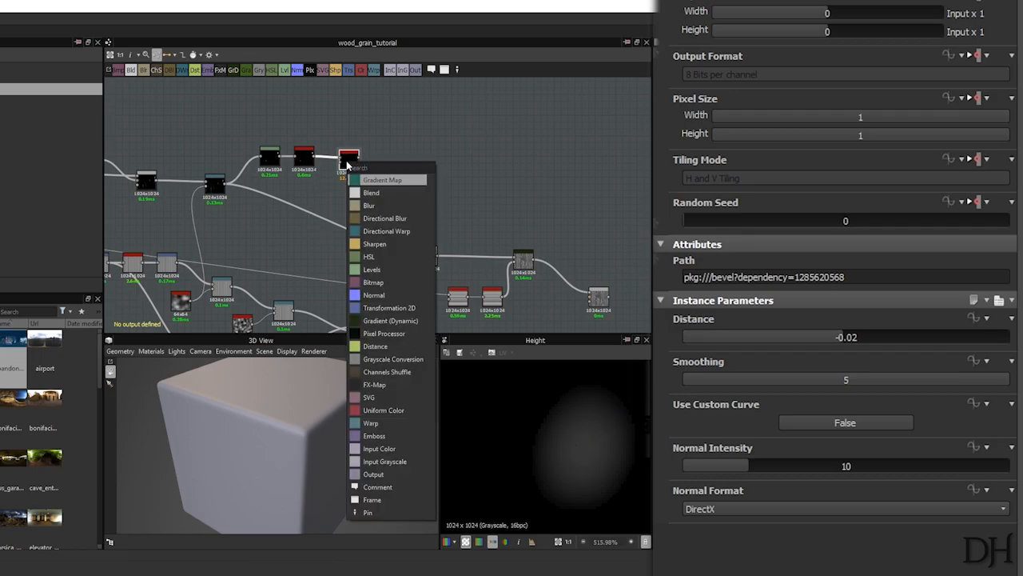
type("gra")
left_click(405, 193)
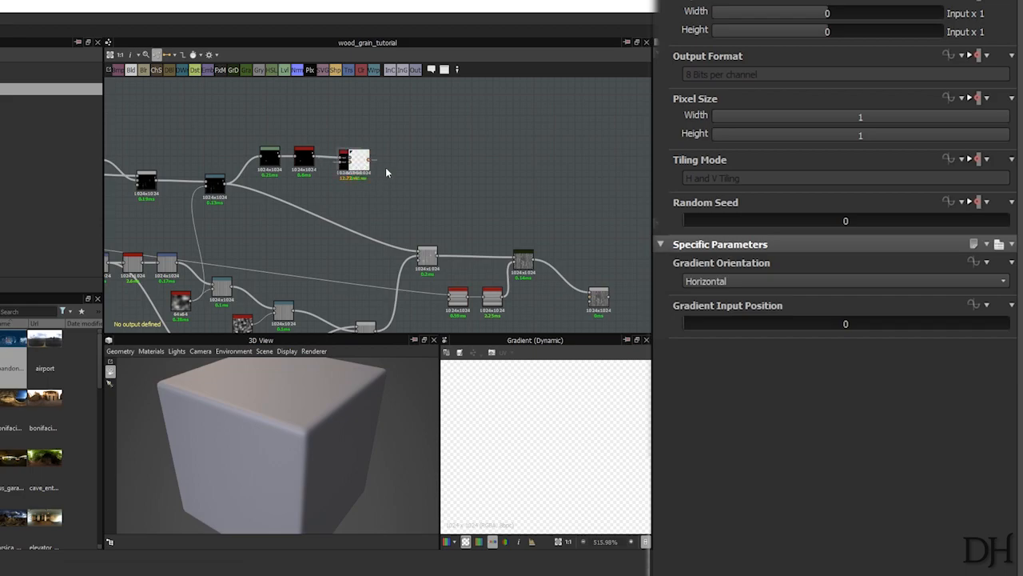
left_click_drag(360, 160, 445, 173)
Step: Add a Tile Random node feeding the second input of the new Gradient (Dynamic), with X Amount 1 and Y Amount 8
scroll(442, 172, "up", 3)
key("space")
type("t")
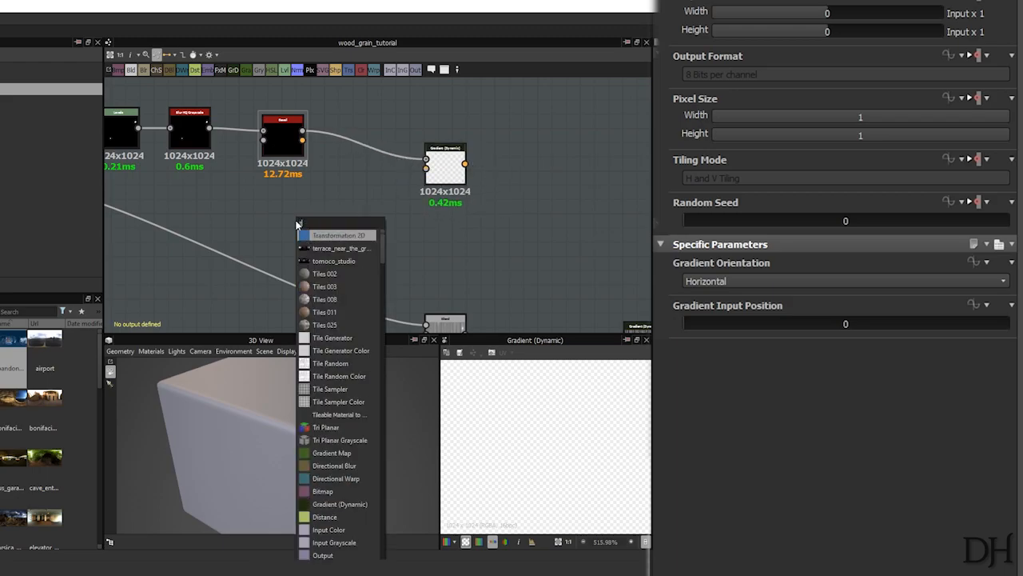
type("ile")
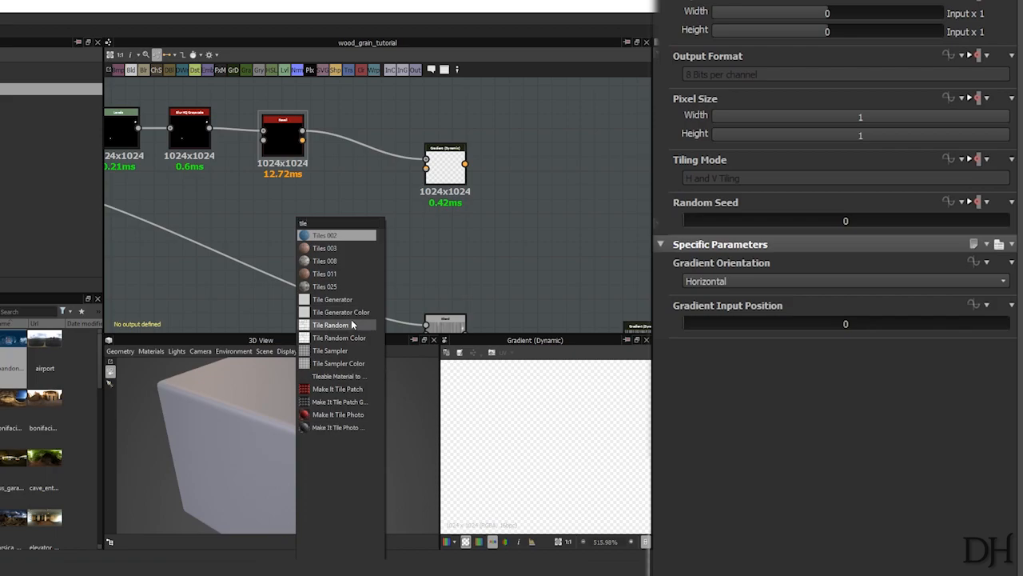
left_click(351, 321)
left_click_drag(310, 220, 431, 170)
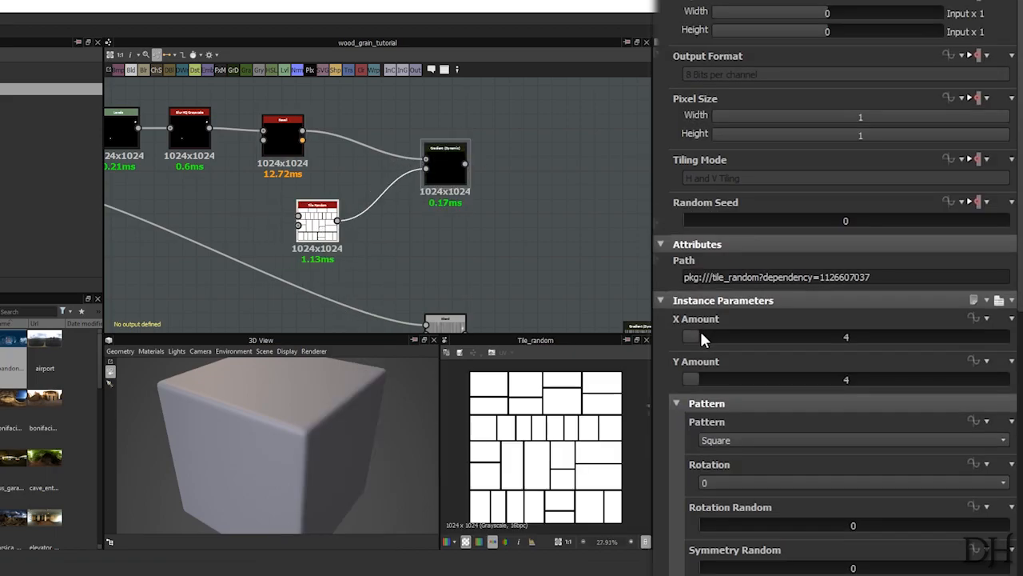
left_click_drag(701, 330, 643, 283)
left_click_drag(694, 380, 720, 376)
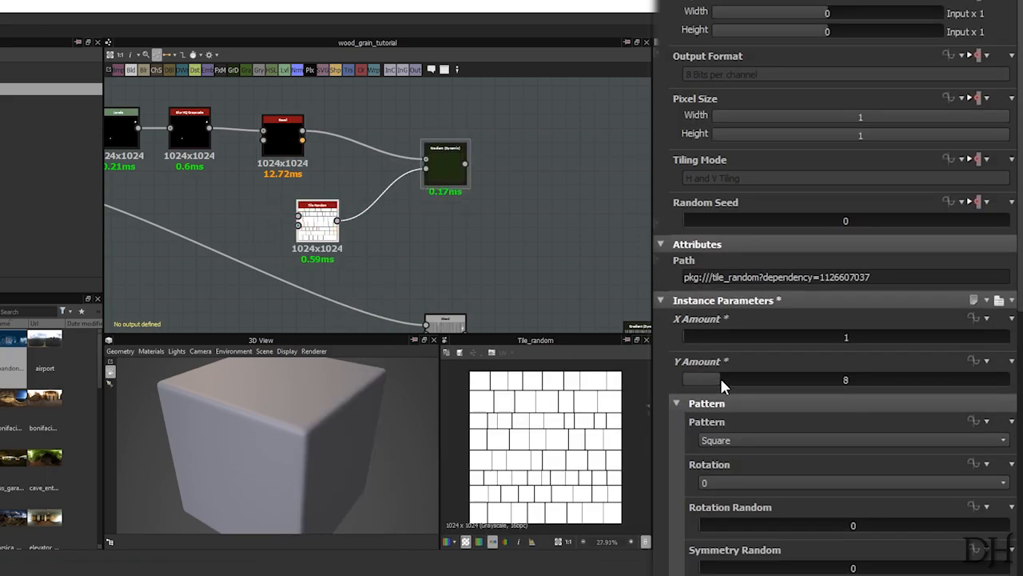
Step: Connect the shared linear gradient node to the new Tile Random's first input and set its Pattern to Pattern Input
scroll(372, 285, "down", 3)
middle_click_drag(404, 232, 601, 223)
scroll(450, 206, "down", 1)
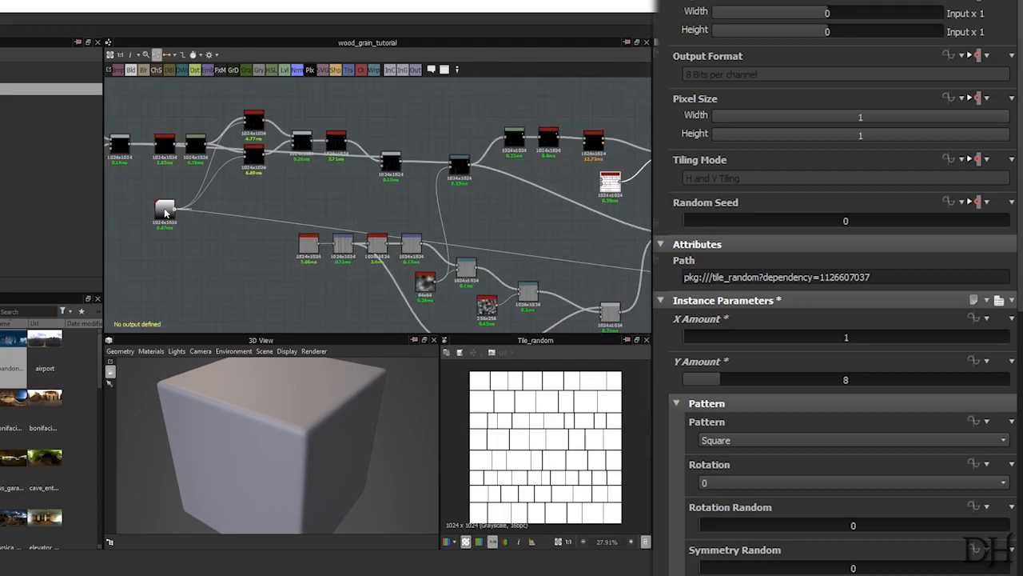
left_click_drag(175, 208, 601, 183)
middle_click_drag(582, 199, 345, 207)
scroll(399, 211, "up", 5)
left_click(729, 441)
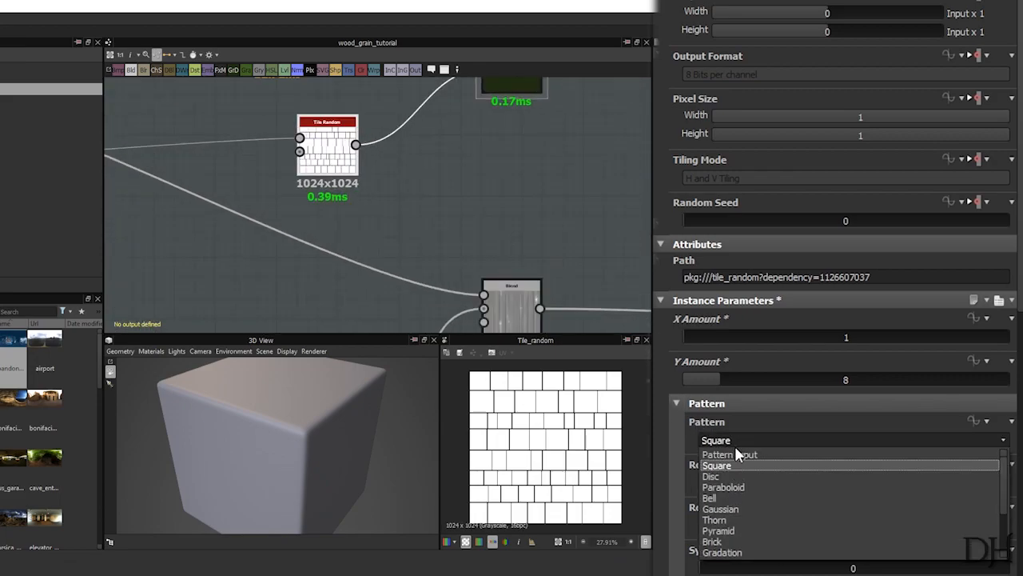
left_click(709, 455)
Step: Set the Tile Random's Split Threshold to 0, Random X to 0 and Random Y to 1 for uneven full-width bands
scroll(685, 573, "down", 3)
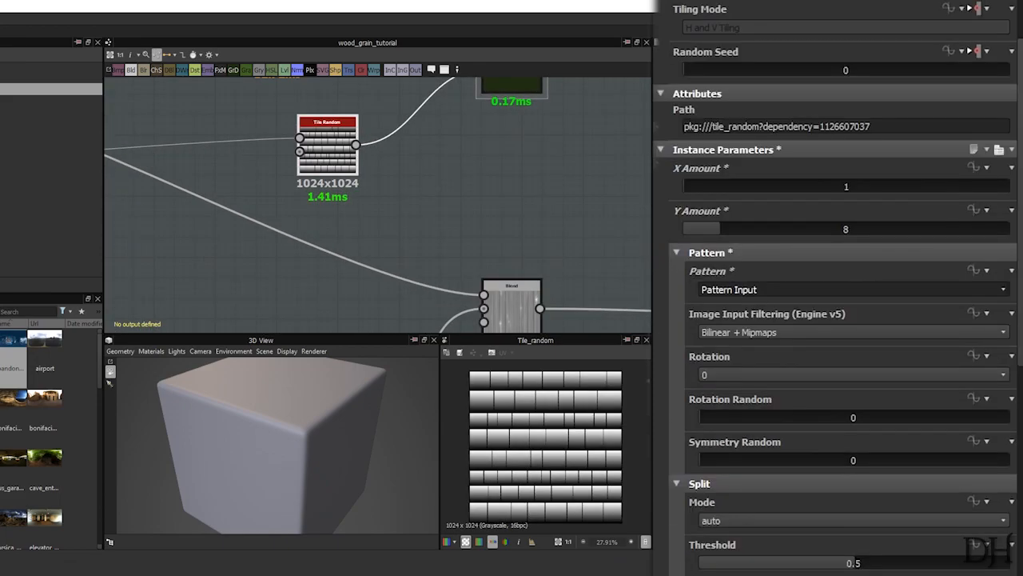
left_click_drag(745, 568, 702, 566)
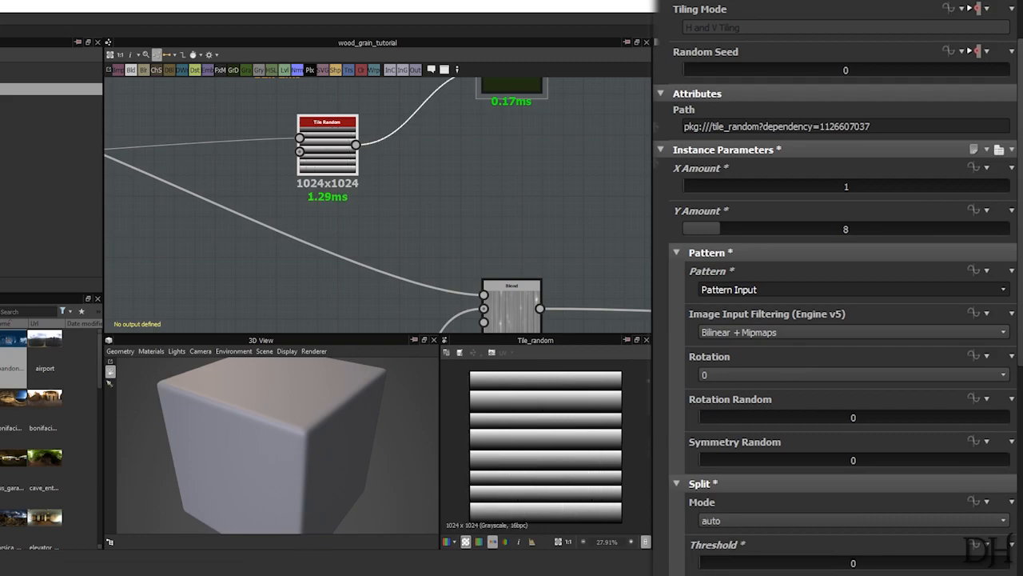
scroll(702, 519, "down", 1)
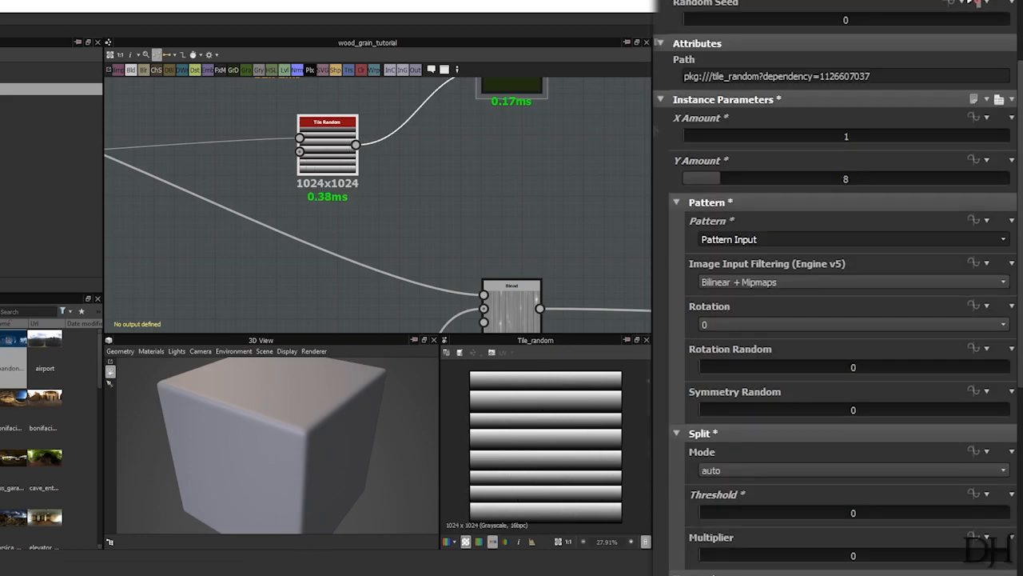
scroll(675, 542, "down", 5)
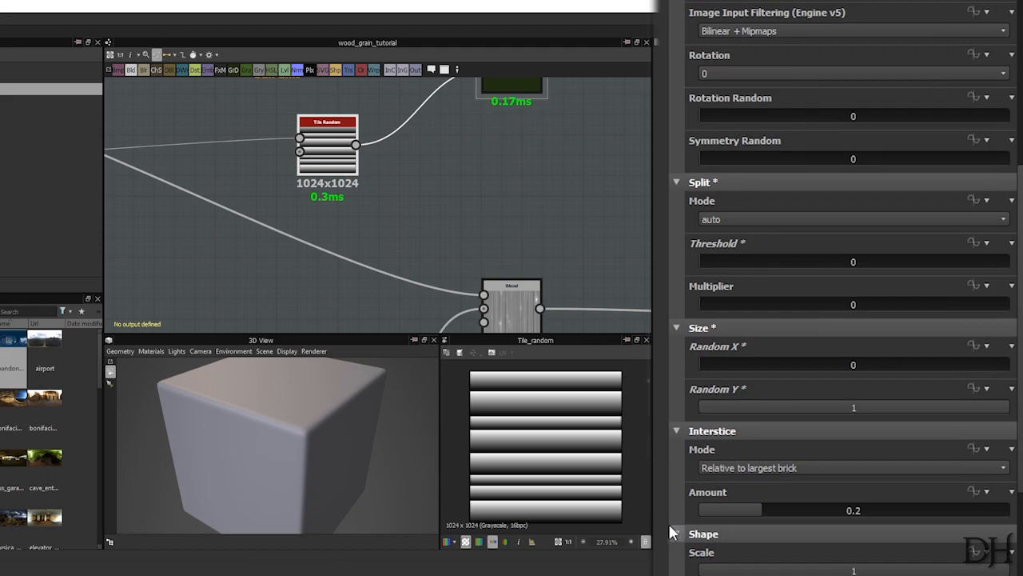
Step: Check the existing Tile Random's bands for reference, set the new one's Y Amount to 10 and increase its Color Random
scroll(507, 285, "down", 3)
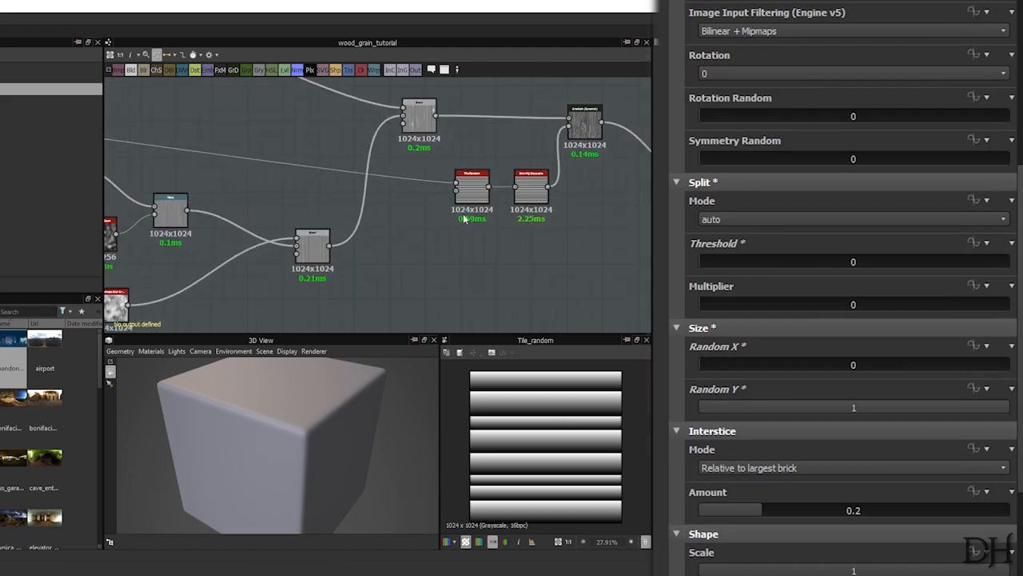
left_click(474, 186)
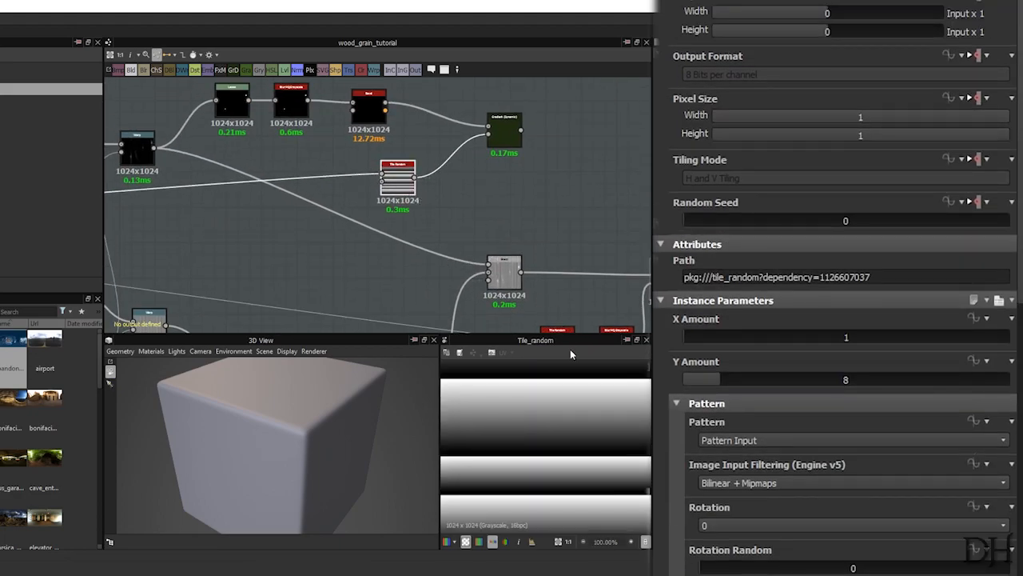
key("f")
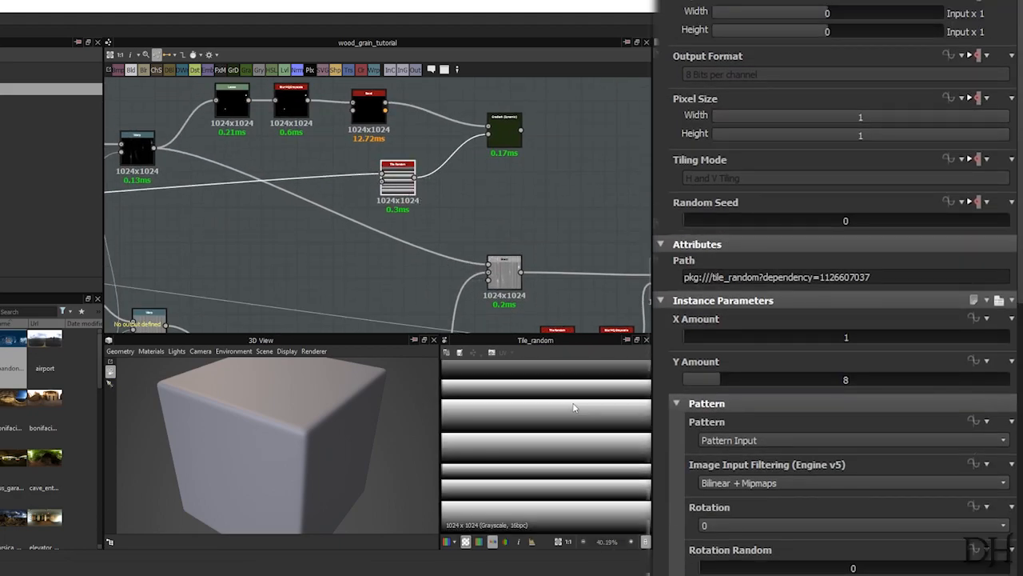
left_click(729, 379)
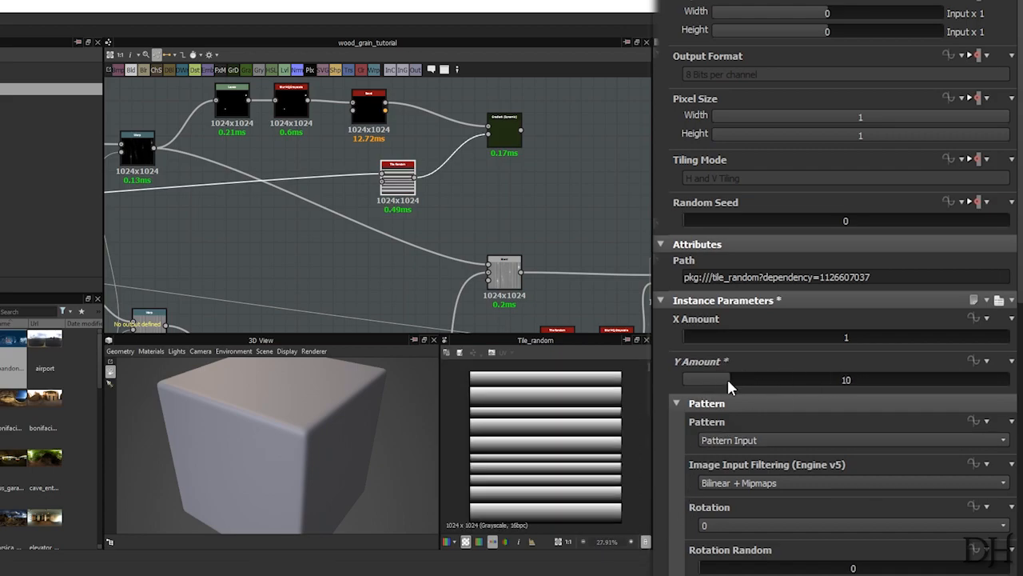
scroll(659, 503, "down", 5)
scroll(660, 504, "down", 7)
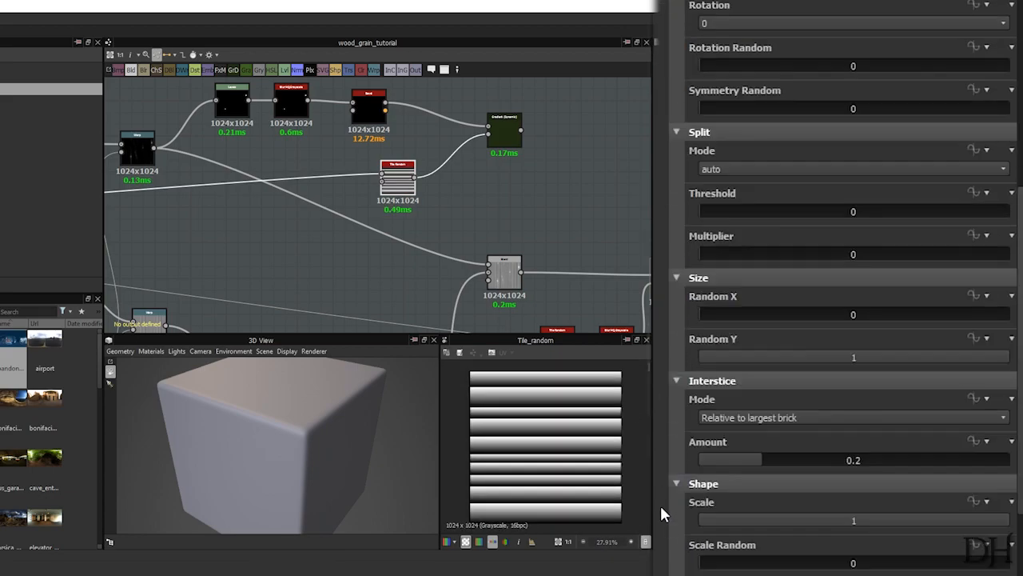
left_click_drag(703, 575, 959, 575)
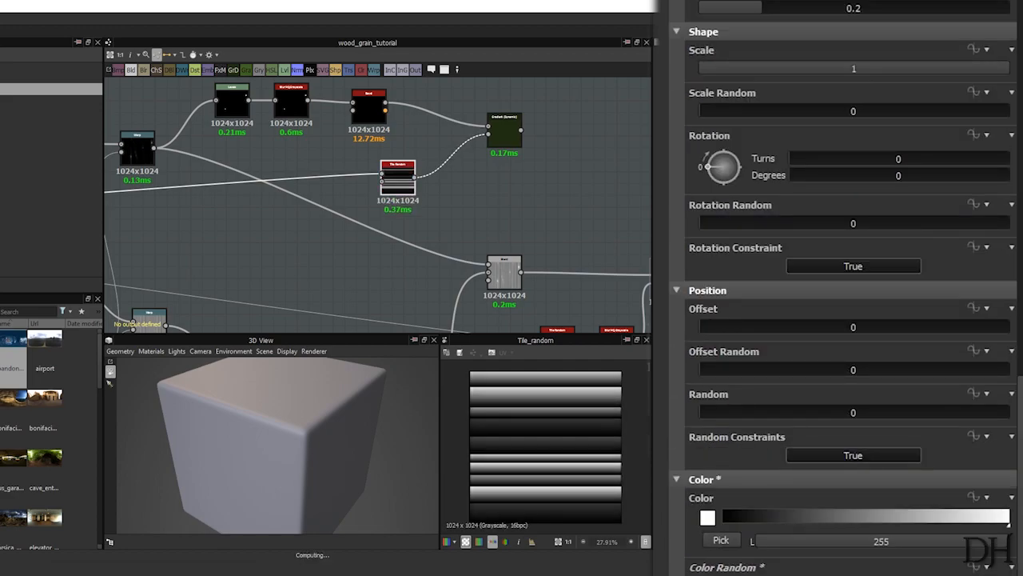
Step: Set the Gradient Input Position of the knot-centre Gradient (Dynamic) to 0.31 and inspect the rings inside a knot
middle_click_drag(418, 231, 366, 275)
left_click(450, 185)
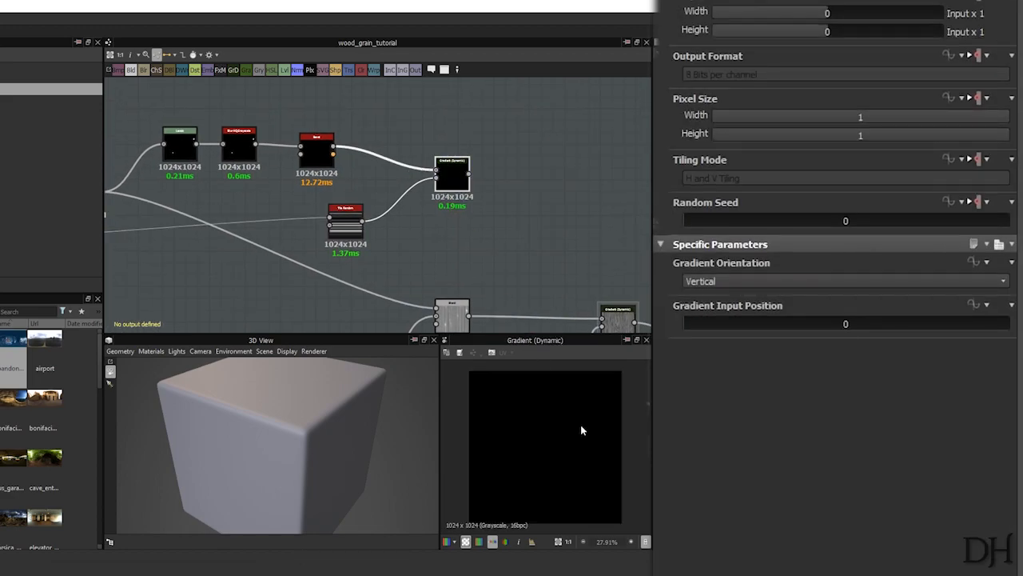
scroll(612, 390, "up", 5)
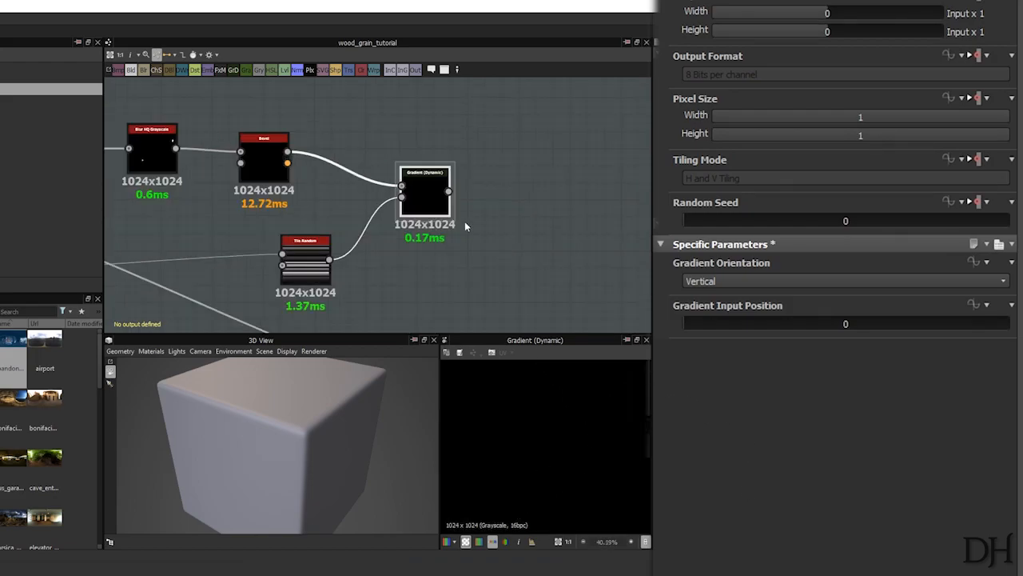
left_click_drag(699, 324, 785, 333)
scroll(516, 400, "up", 10)
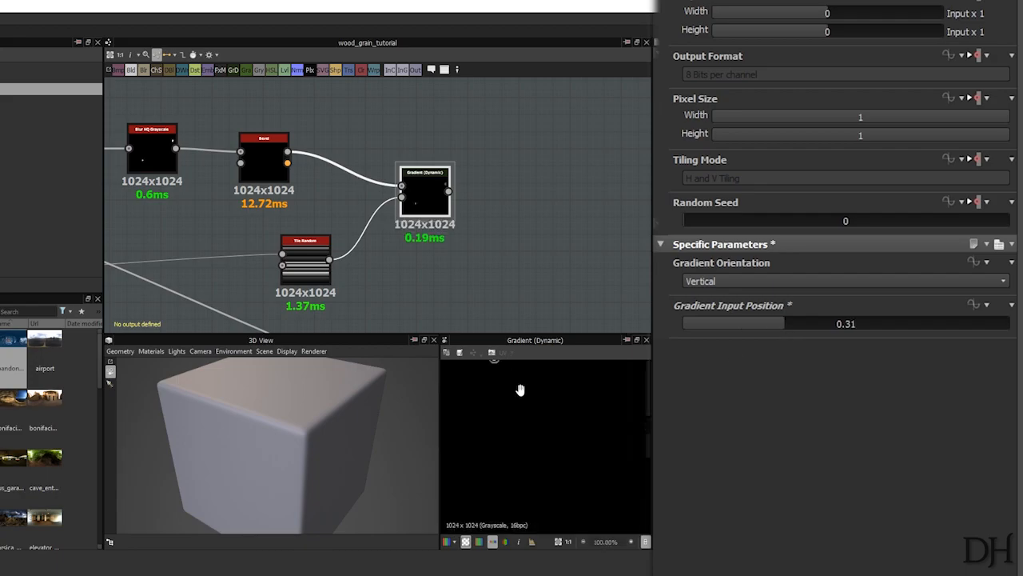
middle_click_drag(550, 451, 526, 438)
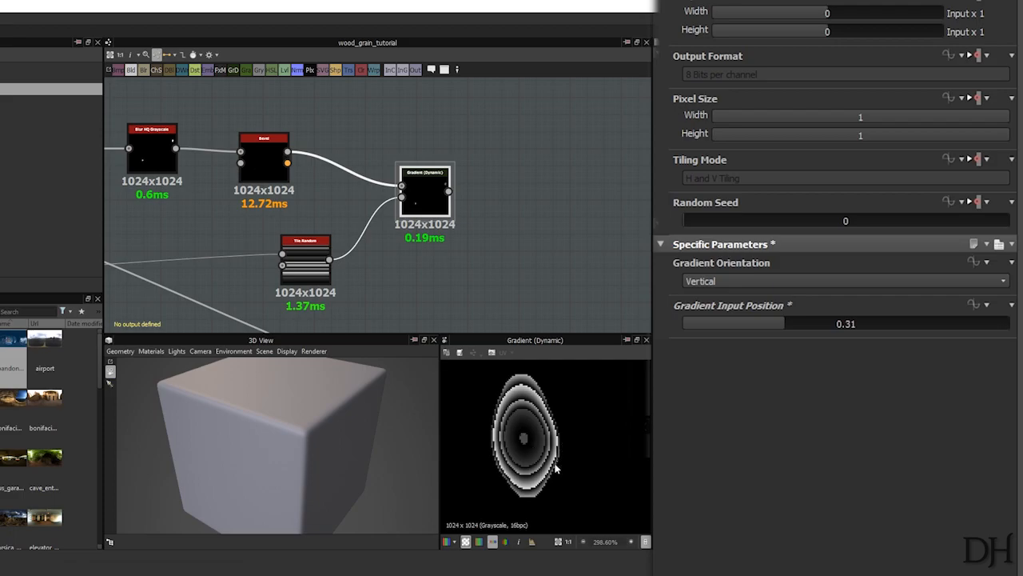
Step: Set the Y Amount of the Tile Random feeding the knot-centre Gradient (Dynamic) to 33 for denser rings inside the knots
scroll(591, 480, "down", 8)
scroll(637, 453, "up", 4)
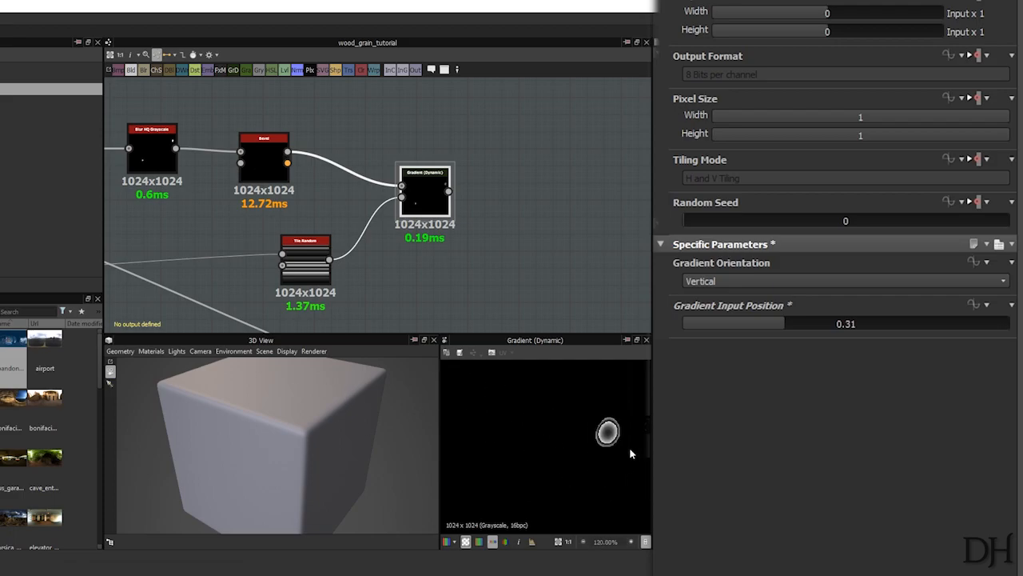
scroll(591, 479, "up", 3)
left_click(326, 278)
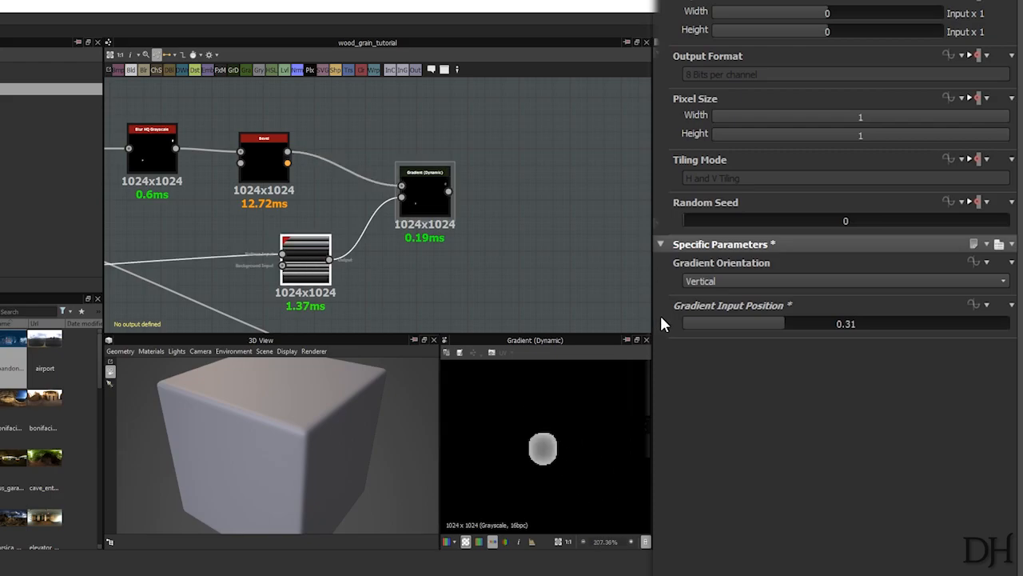
left_click_drag(759, 379, 896, 375)
scroll(518, 444, "down", 4)
middle_click_drag(486, 422, 571, 500)
scroll(585, 408, "up", 3)
scroll(585, 407, "up", 2)
middle_click_drag(585, 408, 571, 445)
left_click_drag(882, 385, 845, 386)
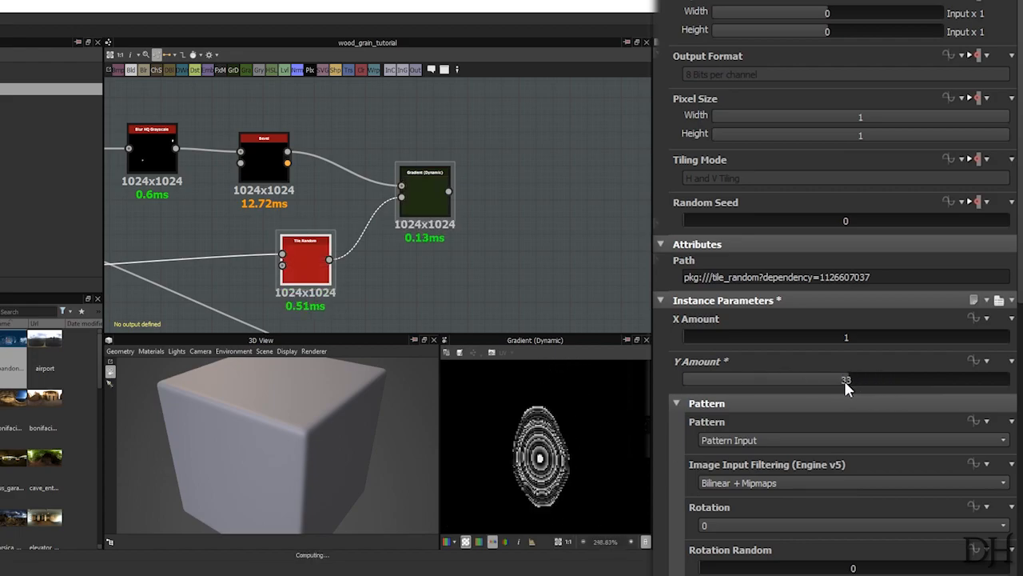
Step: Try raising the knot-centre Gradient (Dynamic)'s relative output width and height to 4 and inspect the ring quality
left_click(428, 209)
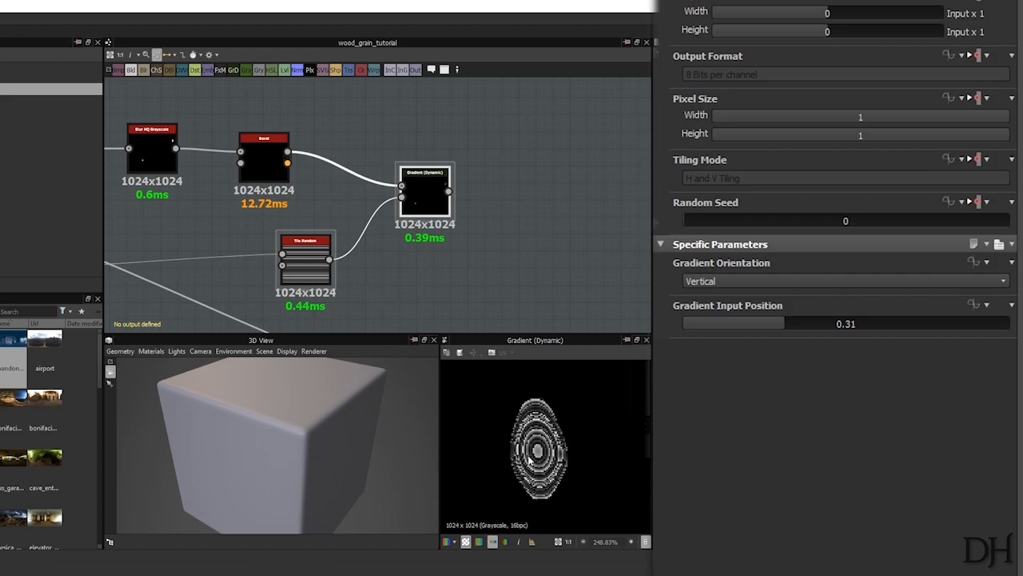
left_click_drag(849, 34, 869, 32)
left_click(869, 14)
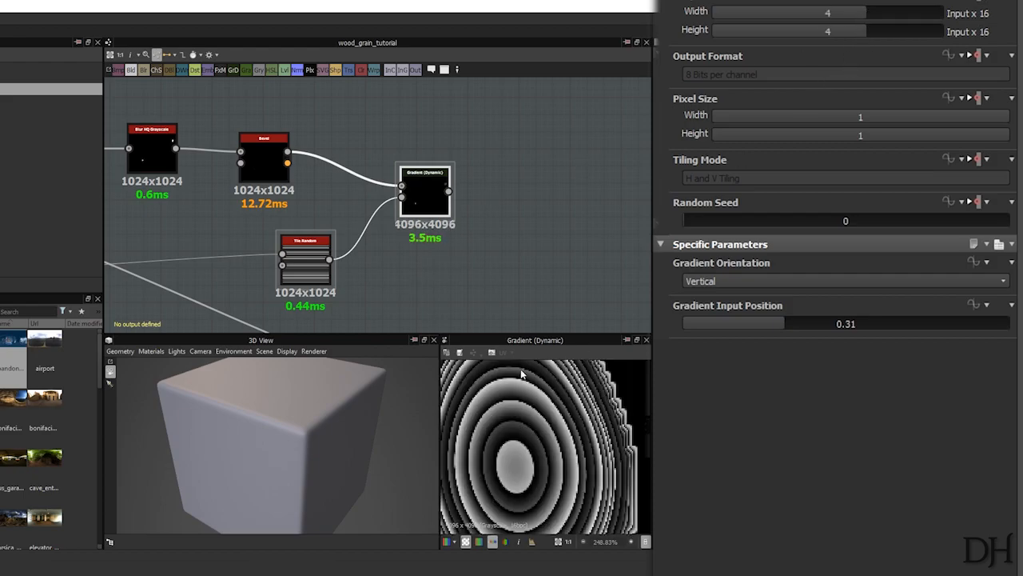
scroll(541, 404, "down", 2)
scroll(577, 423, "down", 1)
middle_click_drag(539, 399, 569, 411)
scroll(541, 392, "up", 3)
Step: Set the relative output width and height of the Bevel before the Gradient (Dynamic) to 4
left_click(264, 156)
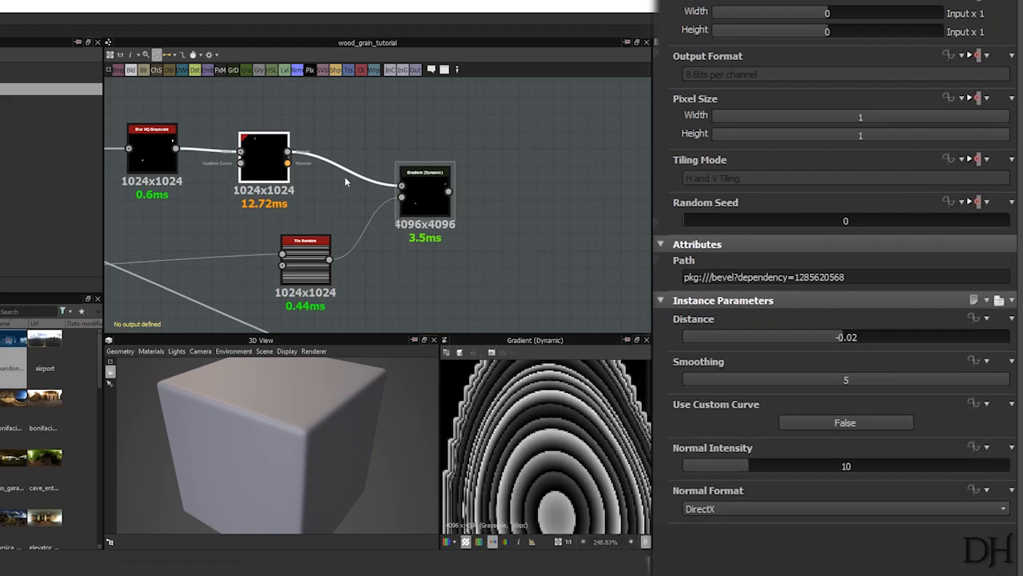
middle_click_drag(280, 144, 328, 159)
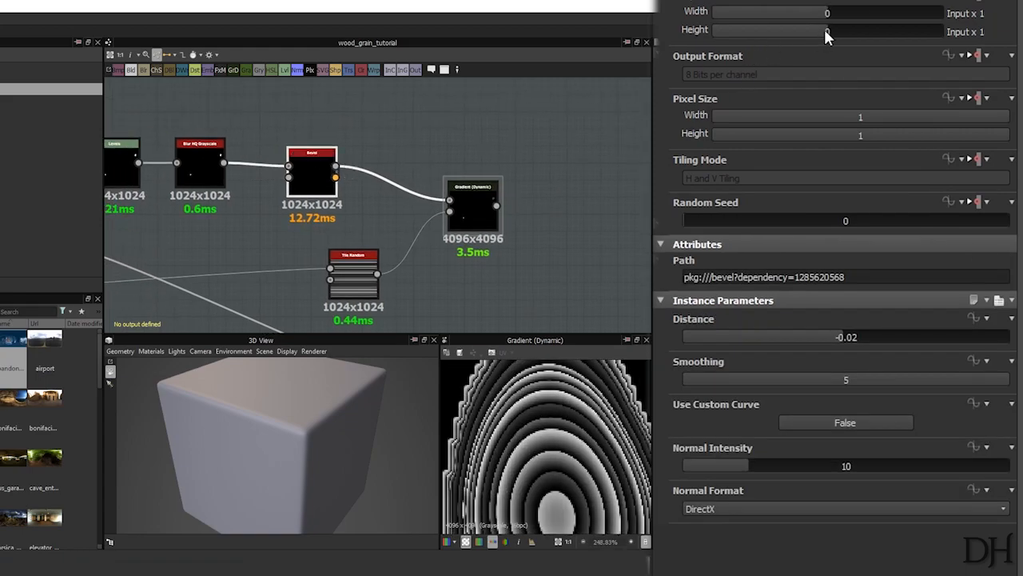
left_click(866, 11)
left_click(867, 29)
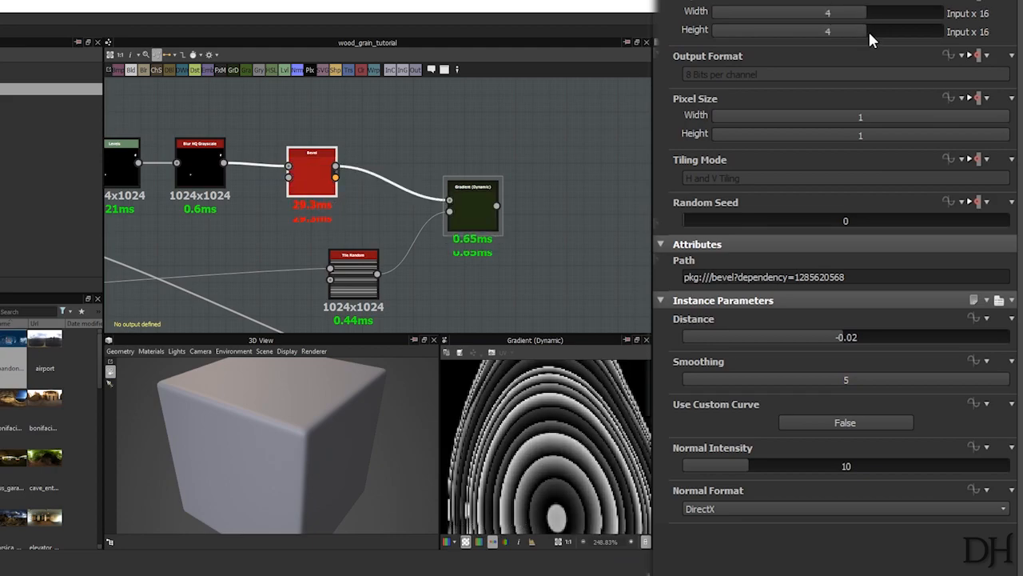
Step: Set the Gradient (Dynamic)'s relative output width and height back to 0 and inspect the knot rings
left_click(481, 213)
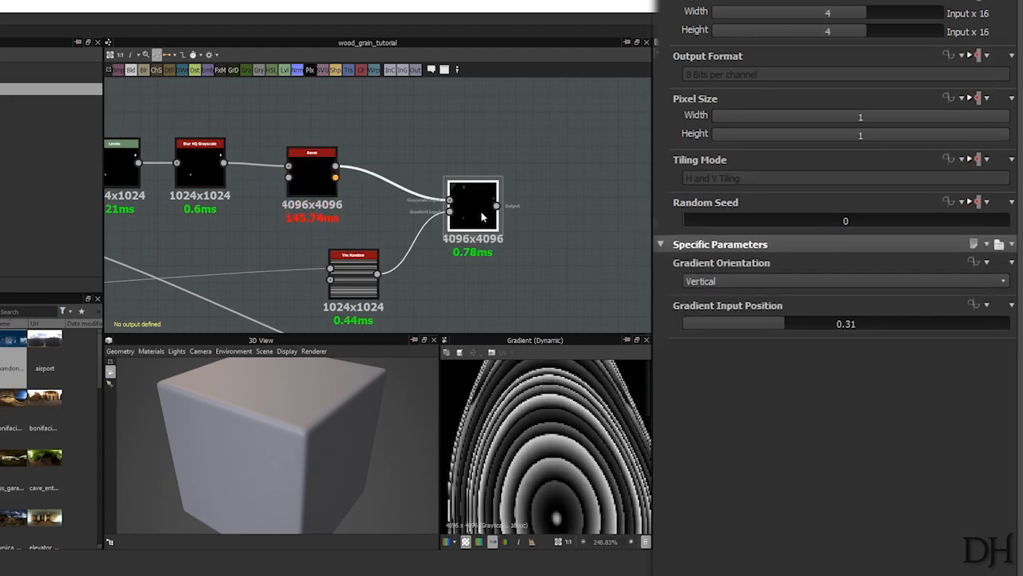
left_click(827, 31)
left_click(828, 12)
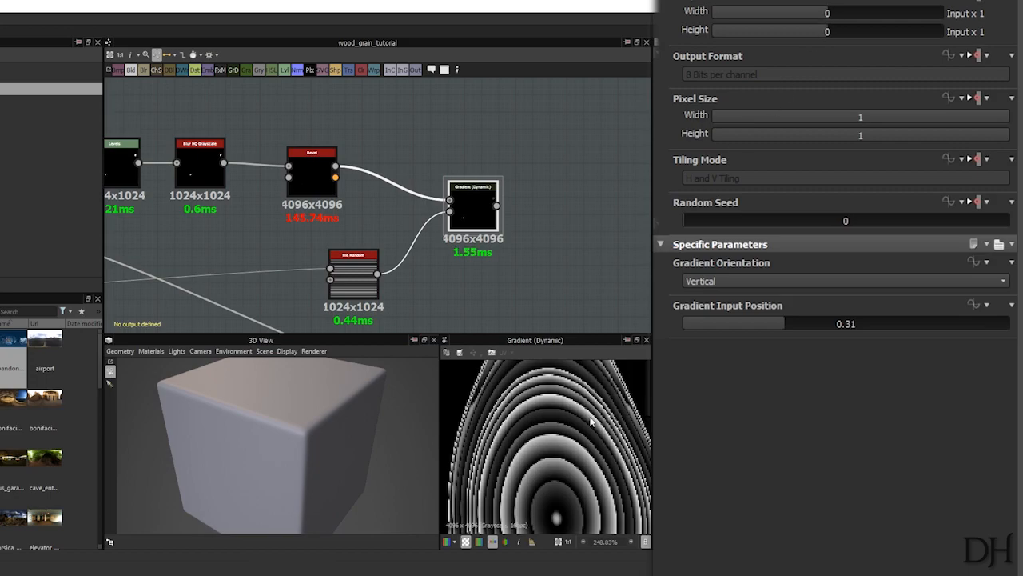
scroll(590, 421, "down", 3)
middle_click_drag(585, 440, 570, 464)
scroll(564, 426, "up", 4)
middle_click_drag(564, 425, 566, 375)
scroll(564, 375, "down", 3)
scroll(593, 478, "down", 1)
Step: Connect the knot-ring Gradient (Dynamic) and the wood-grain Gradient (Dynamic) to a new Blend node and preview it
middle_click_drag(482, 249, 274, 157)
scroll(377, 201, "down", 2)
left_click_drag(252, 112, 457, 259)
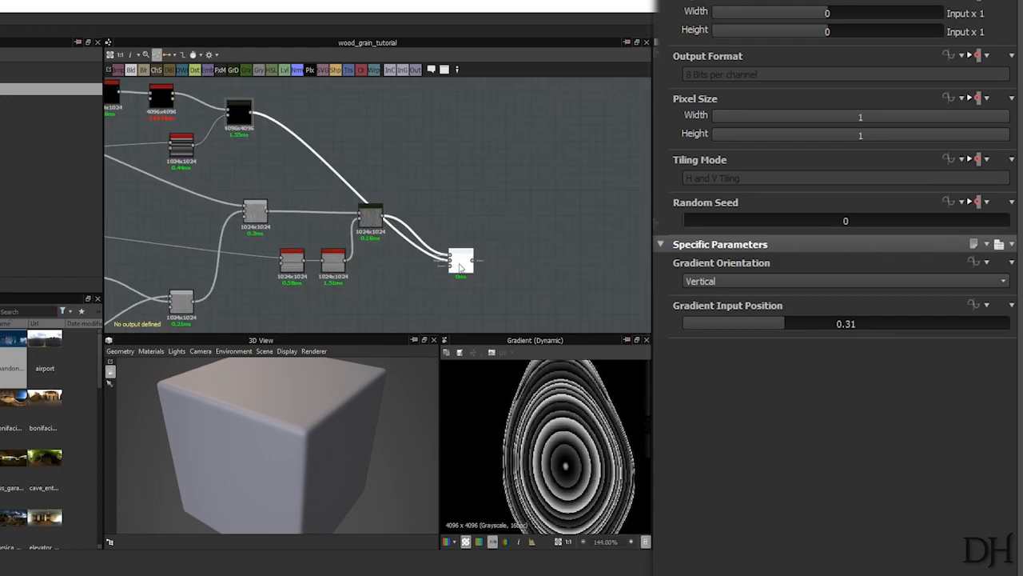
left_click(460, 264)
scroll(583, 444, "down", 5)
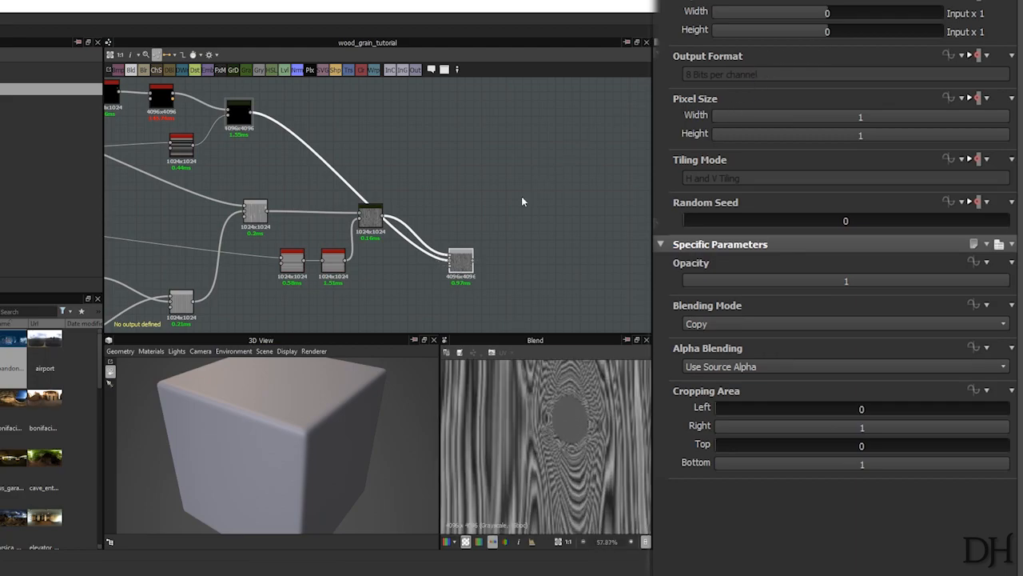
Step: Swap the Blend's two inputs so the knot rings are the foreground and the wood grain the background
left_click_drag(446, 260, 382, 217)
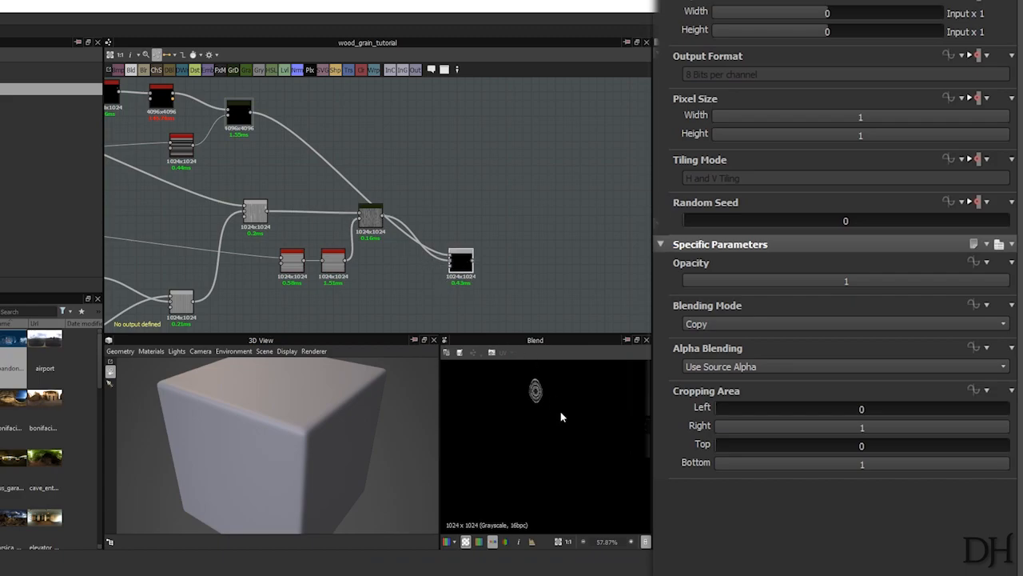
scroll(536, 471, "up", 8)
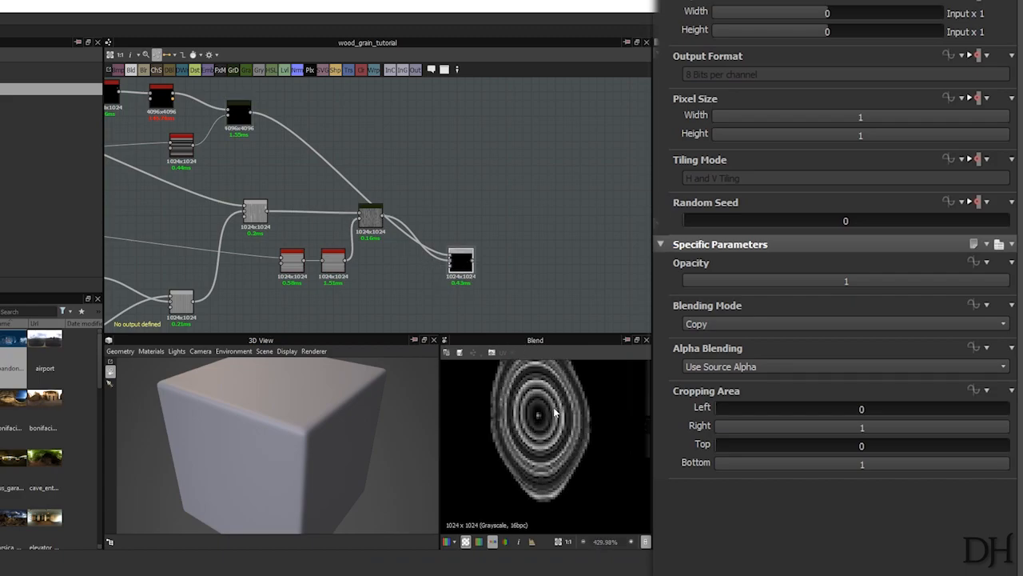
scroll(569, 453, "down", 7)
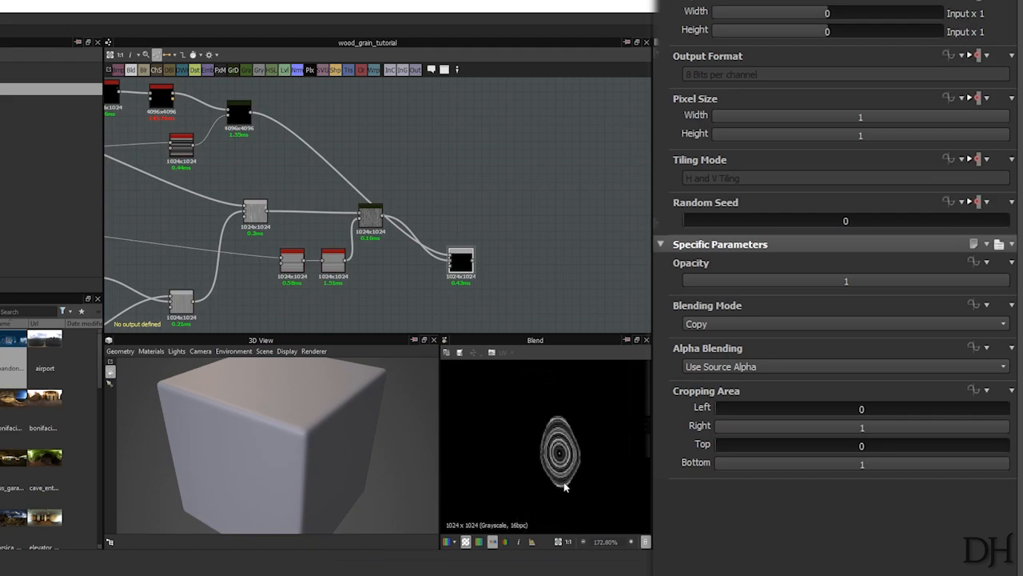
Step: Duplicate the knot-centre Levels node after the Warp, place the copy below it, and raise its black input level slightly to tighten the mask
middle_click_drag(323, 211, 374, 221)
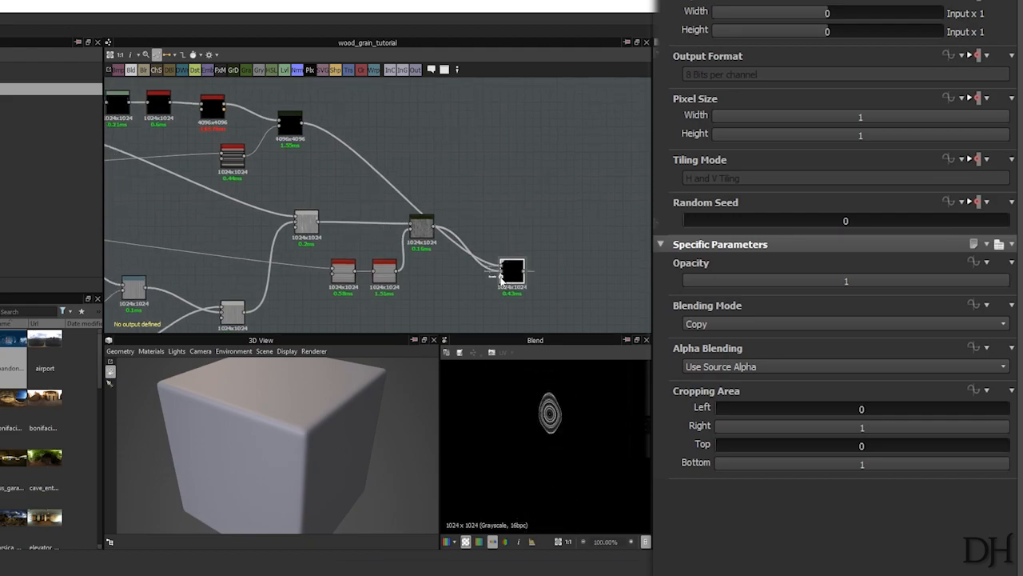
middle_click_drag(260, 207, 390, 219)
double_click(244, 127)
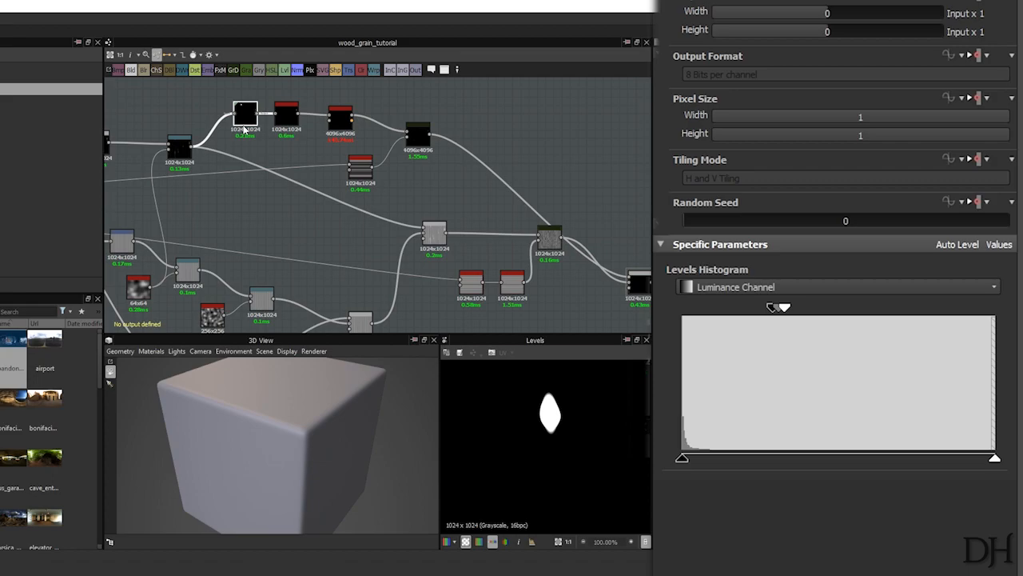
key("ctrl+d")
left_click_drag(369, 206, 251, 198)
scroll(255, 202, "up", 4)
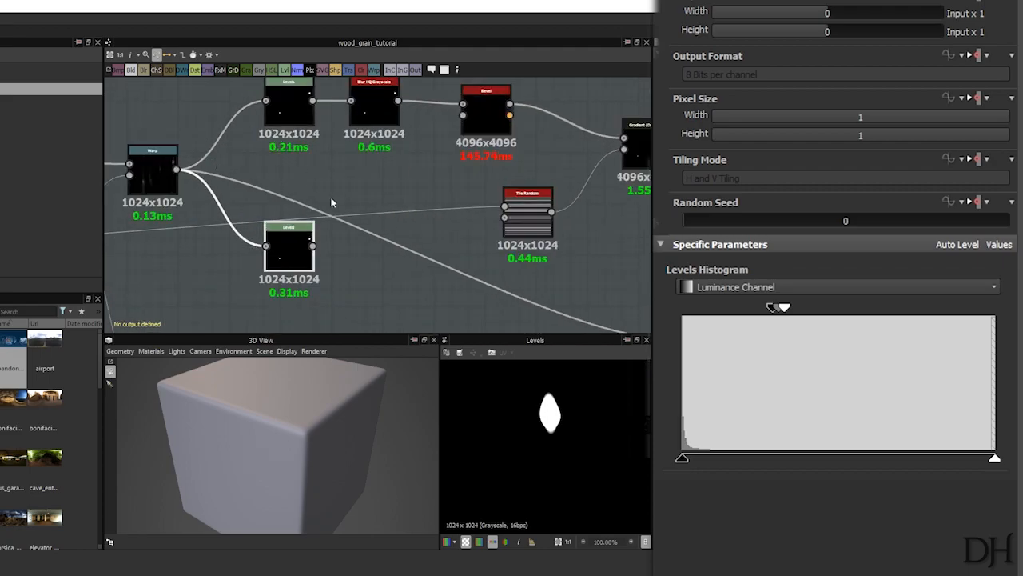
scroll(549, 394, "up", 5)
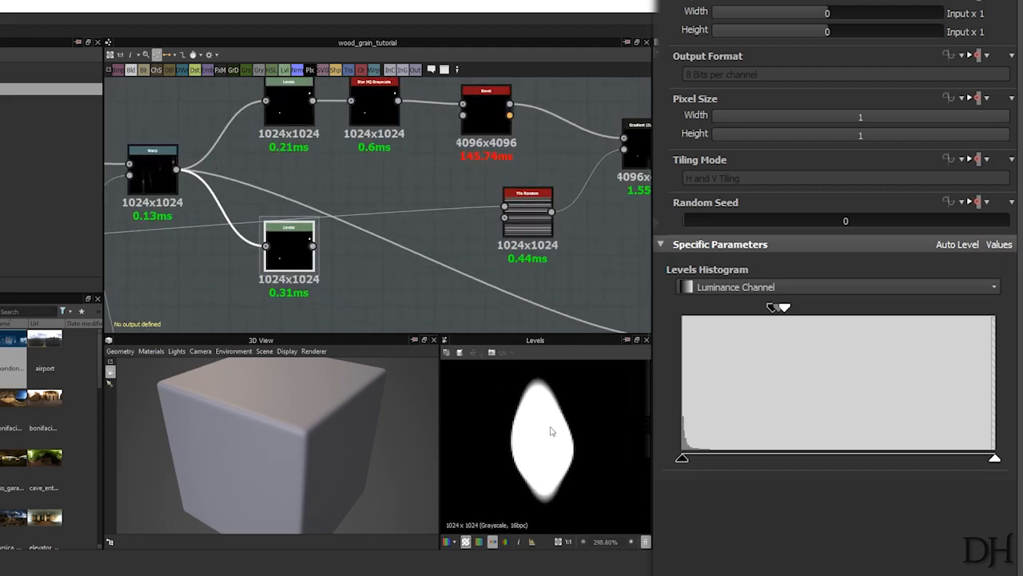
left_click_drag(773, 310, 777, 307)
Step: Connect the duplicated Levels to the final Blend's opacity input and check the rings blended into the grain
middle_click_drag(461, 247, 307, 215)
scroll(319, 217, "down", 6)
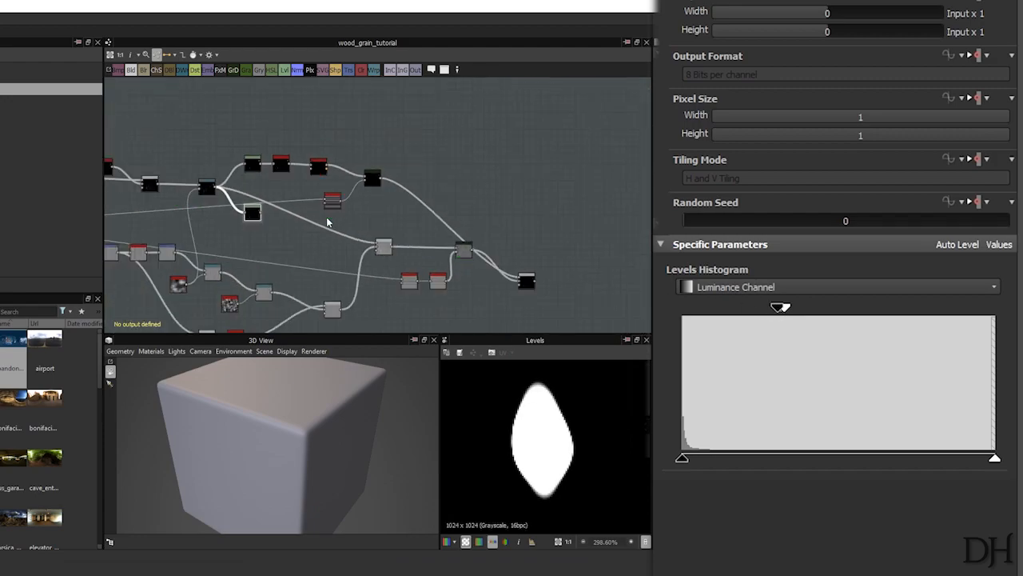
left_click_drag(261, 214, 522, 282)
double_click(525, 282)
scroll(542, 438, "down", 2)
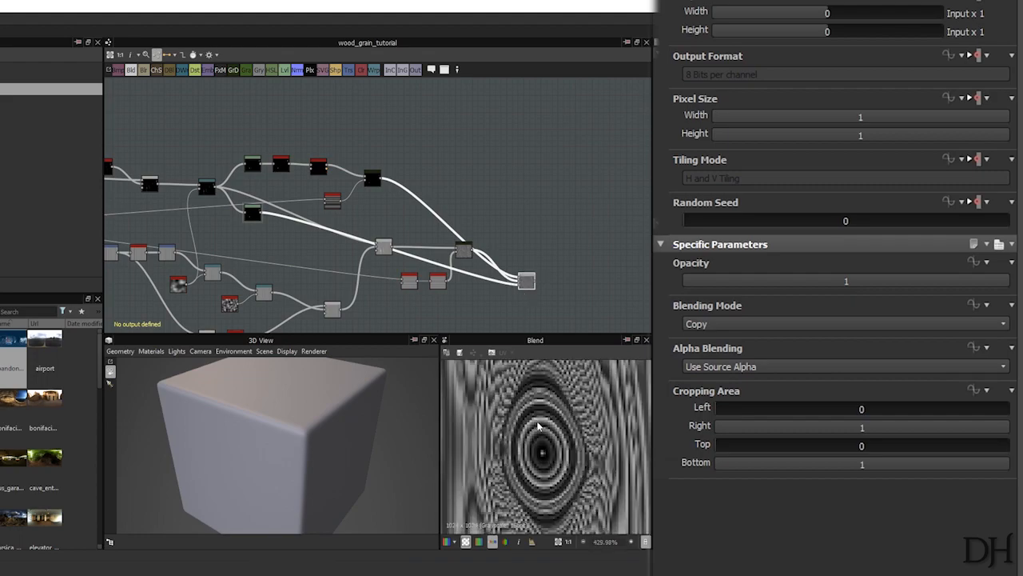
scroll(542, 438, "down", 3)
scroll(541, 438, "up", 6)
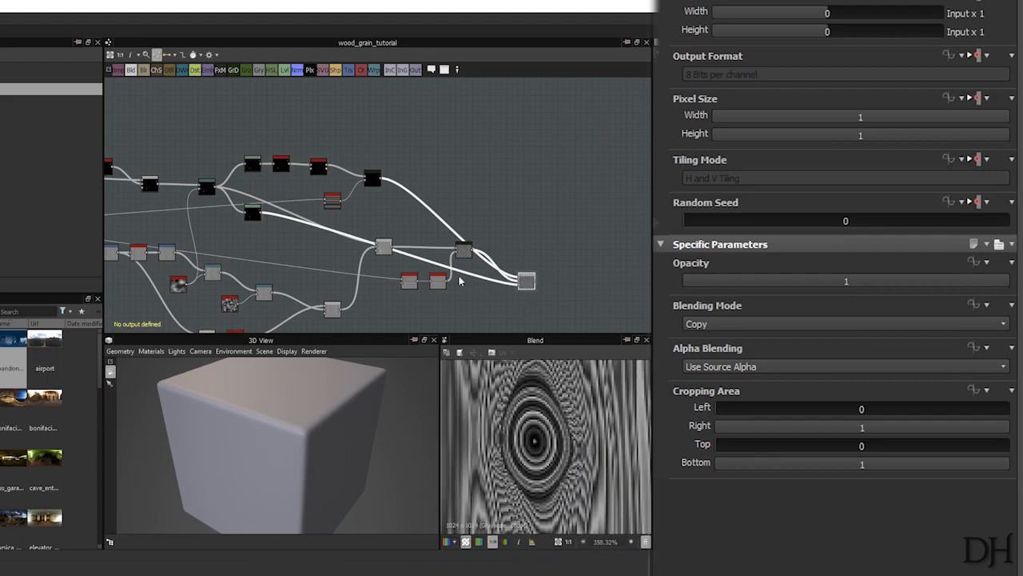
Step: Compare the wood-grain gradient with the final Blend and examine how the ringed knot centres merge with the surrounding grain
double_click(466, 251)
double_click(526, 282)
scroll(532, 412, "down", 4)
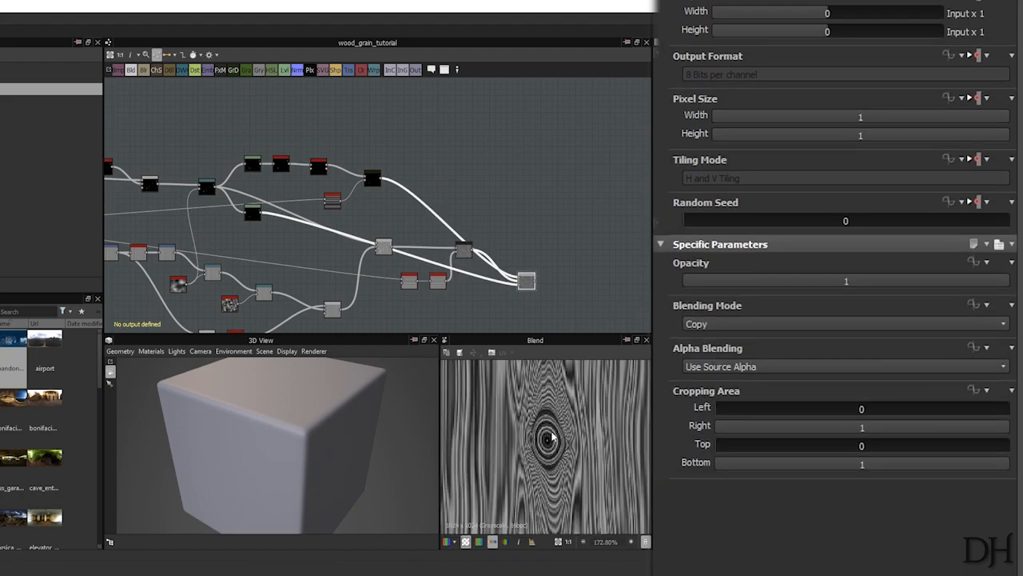
middle_click_drag(572, 438, 478, 297)
middle_click_drag(549, 485, 444, 349)
middle_click_drag(572, 465, 600, 453)
scroll(571, 404, "up", 5)
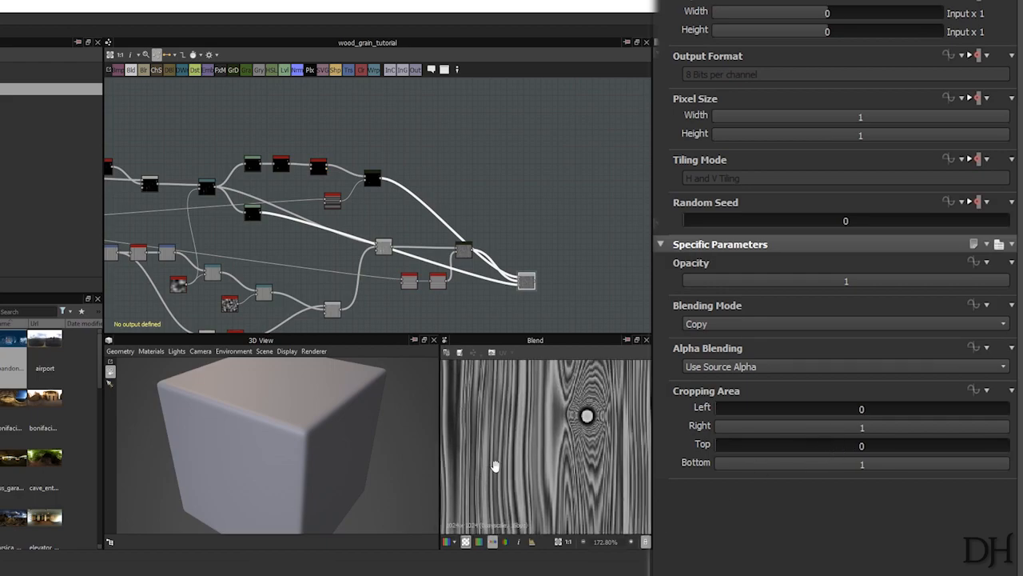
scroll(627, 455, "down", 10)
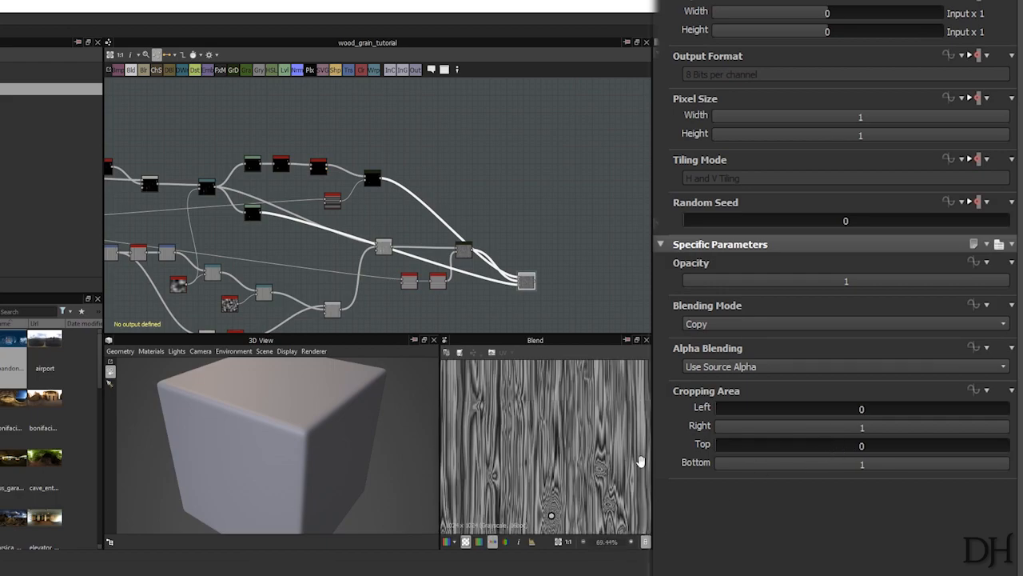
middle_click_drag(526, 423, 526, 472)
scroll(566, 391, "up", 5)
middle_click_drag(594, 424, 495, 360)
scroll(535, 457, "up", 5)
scroll(564, 463, "down", 10)
scroll(566, 461, "up", 10)
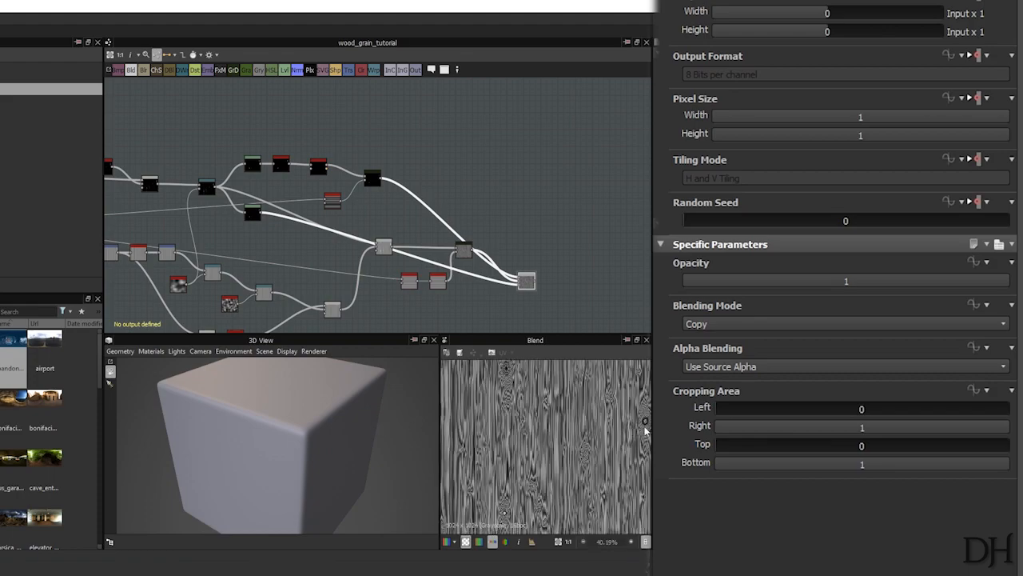
scroll(615, 485, "down", 6)
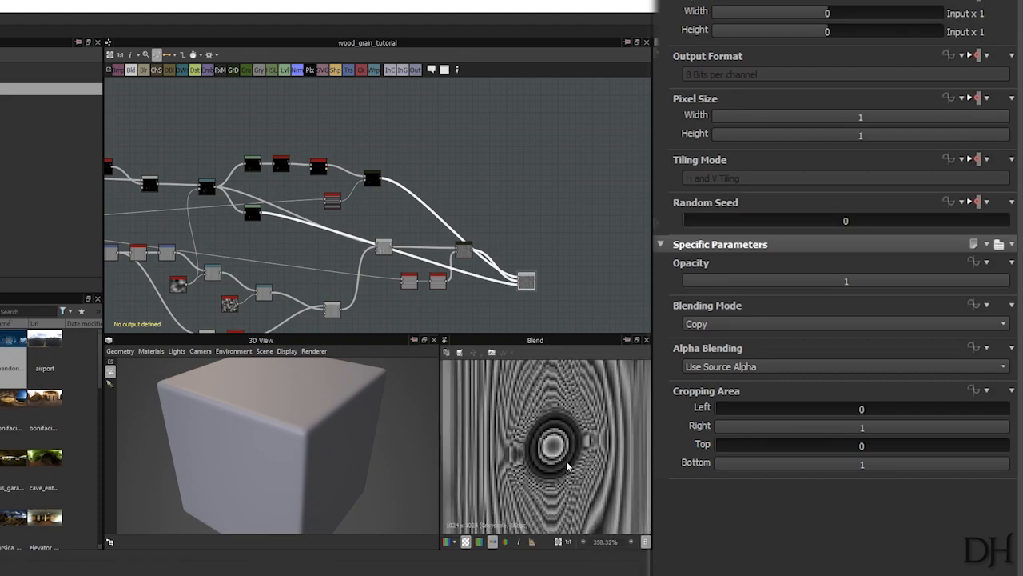
scroll(589, 475, "up", 3)
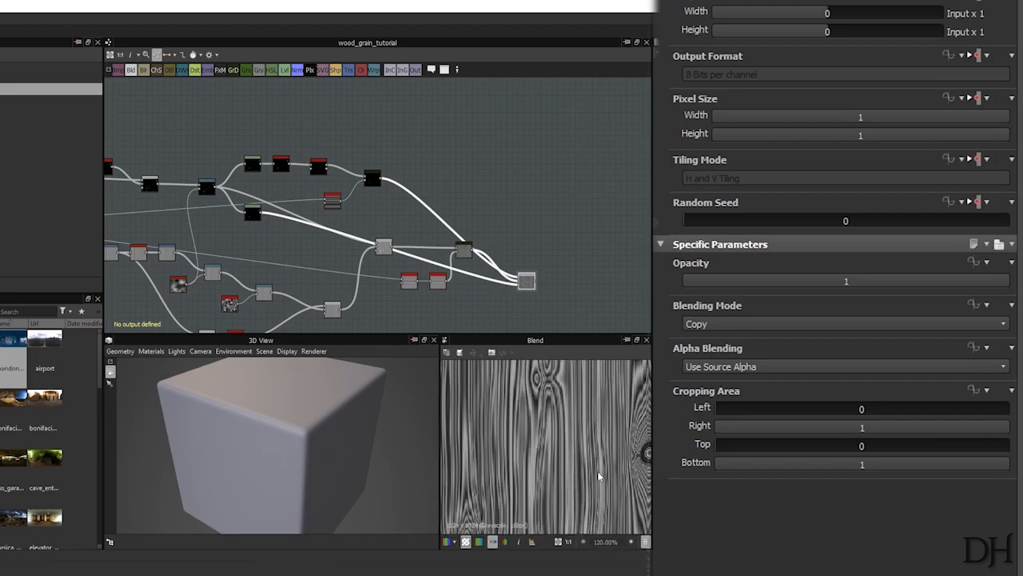
scroll(576, 436, "down", 2)
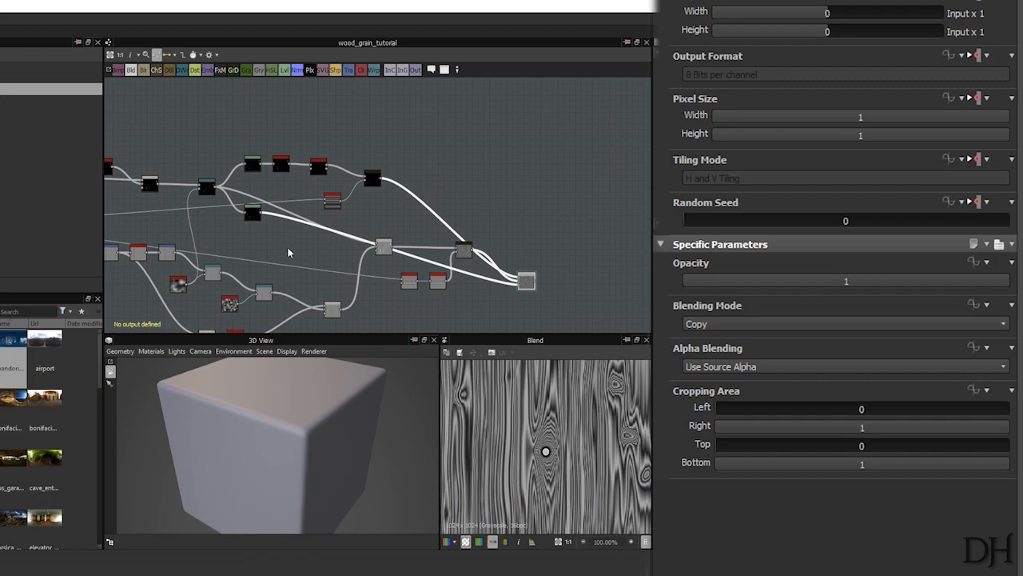
Step: Set the Intensity of the Blur HQ Grayscale after the combined knot Blend to about 8.4 while previewing the final grain
scroll(287, 252, "up", 5)
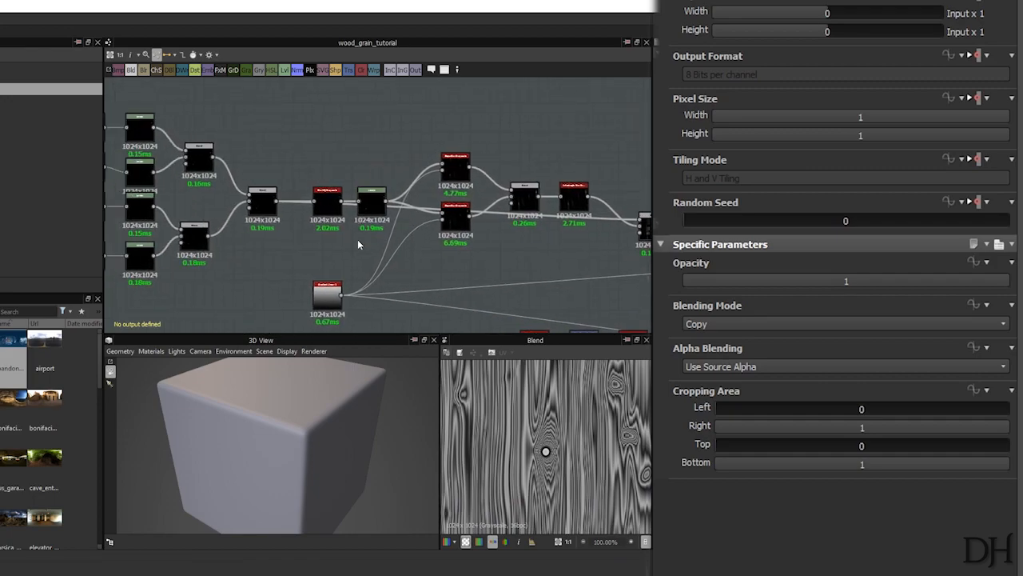
scroll(373, 240, "up", 2)
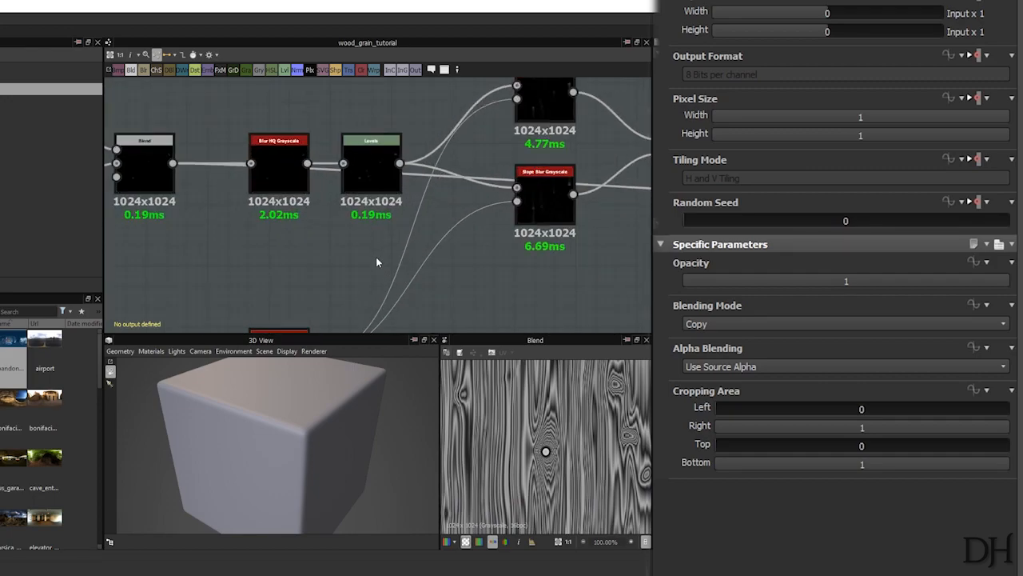
left_click(295, 185)
left_click_drag(751, 338, 854, 335)
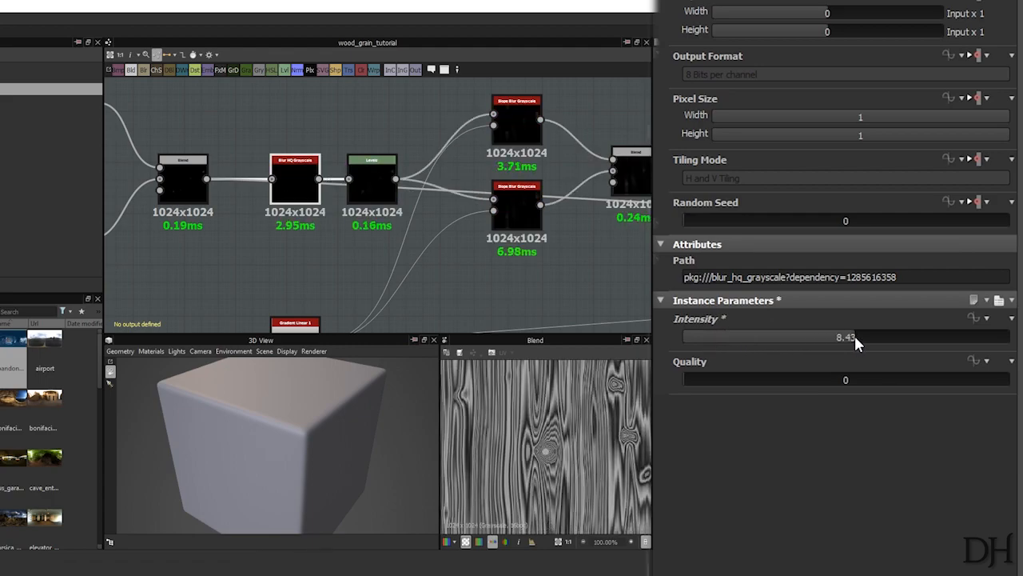
Step: Adjust the midtone input level of the Levels after that blur to refine the grain distortion around the knots
left_click(384, 188)
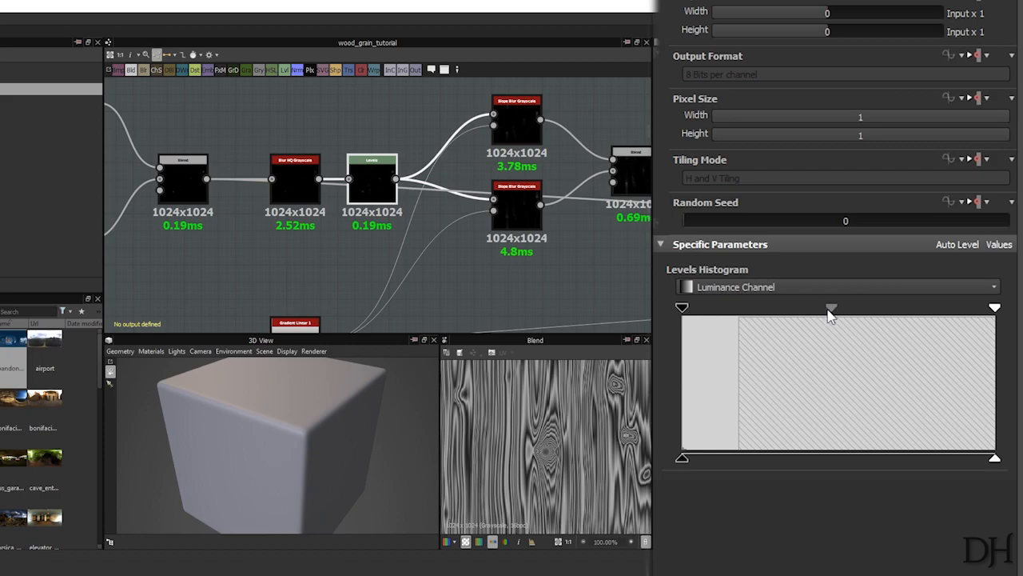
left_click_drag(797, 314, 901, 314)
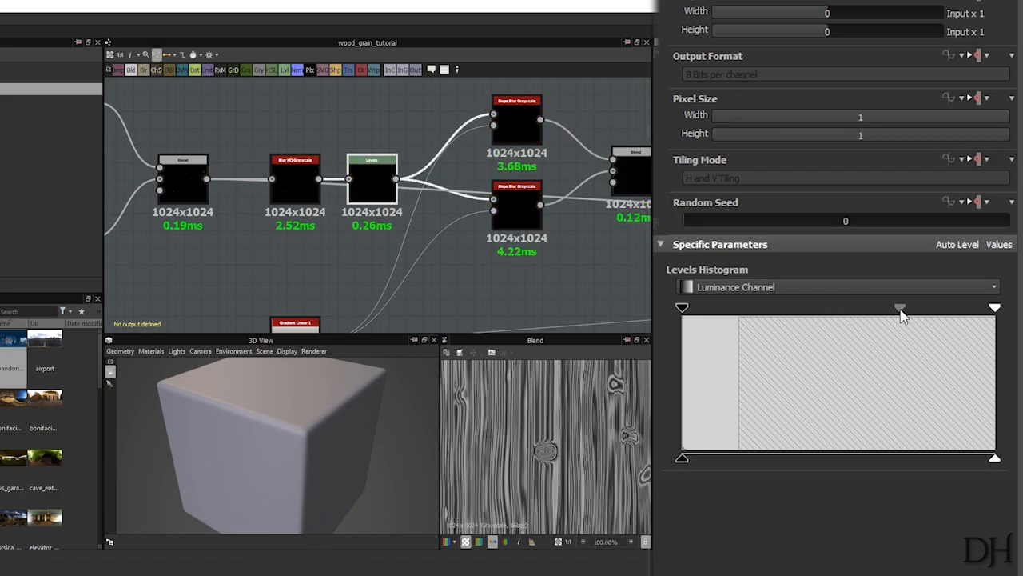
mouse_move(826, 318)
left_mouse_down()
mouse_move(812, 318)
mouse_move(836, 318)
left_mouse_up()
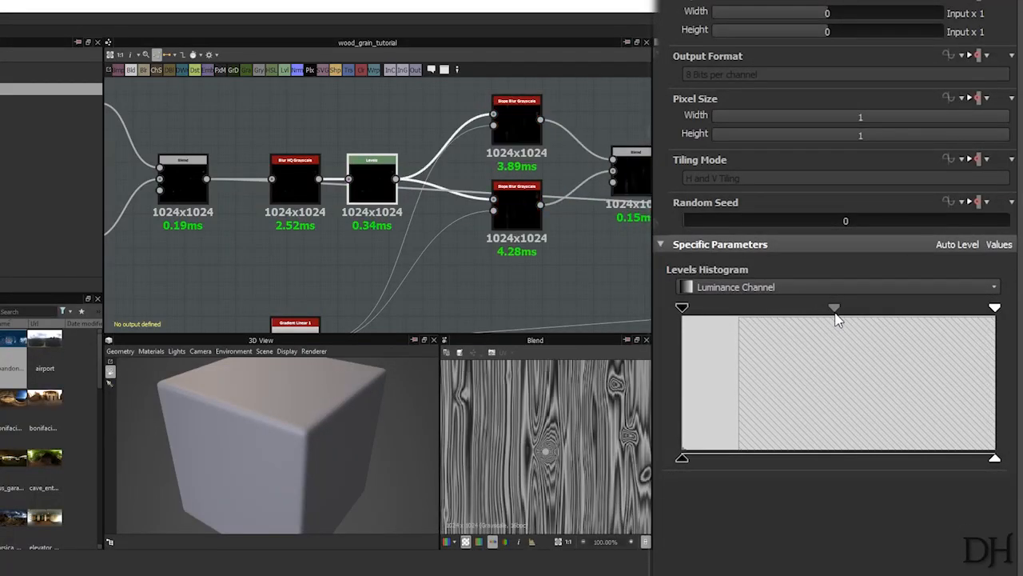
Step: Inspect the grain around the knots in the final Blend and undo the latest adjustments to the Levels after the knot blur
scroll(541, 444, "down", 4)
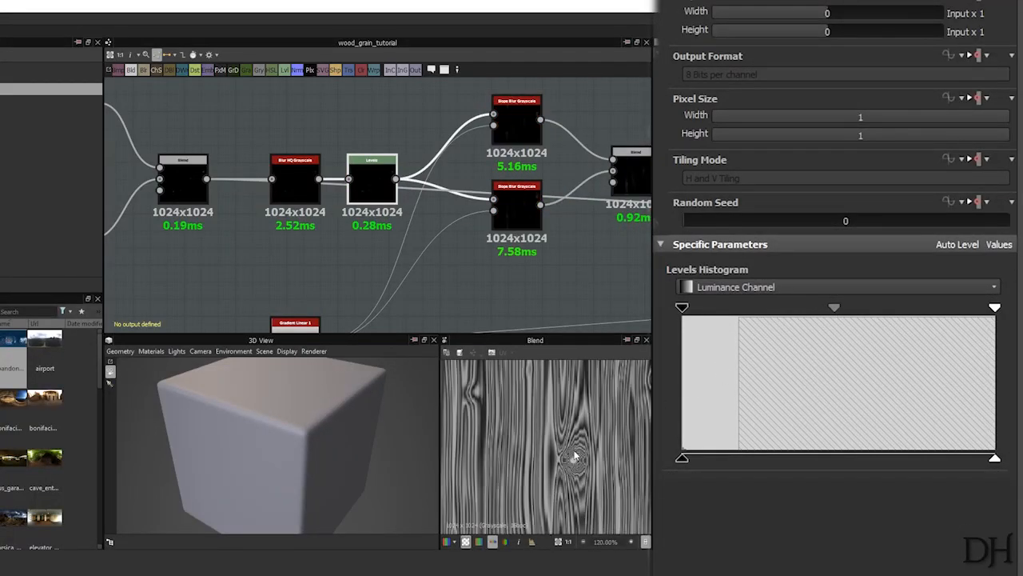
middle_click_drag(588, 442, 655, 454)
key("ctrl+z")
key("ctrl+z")
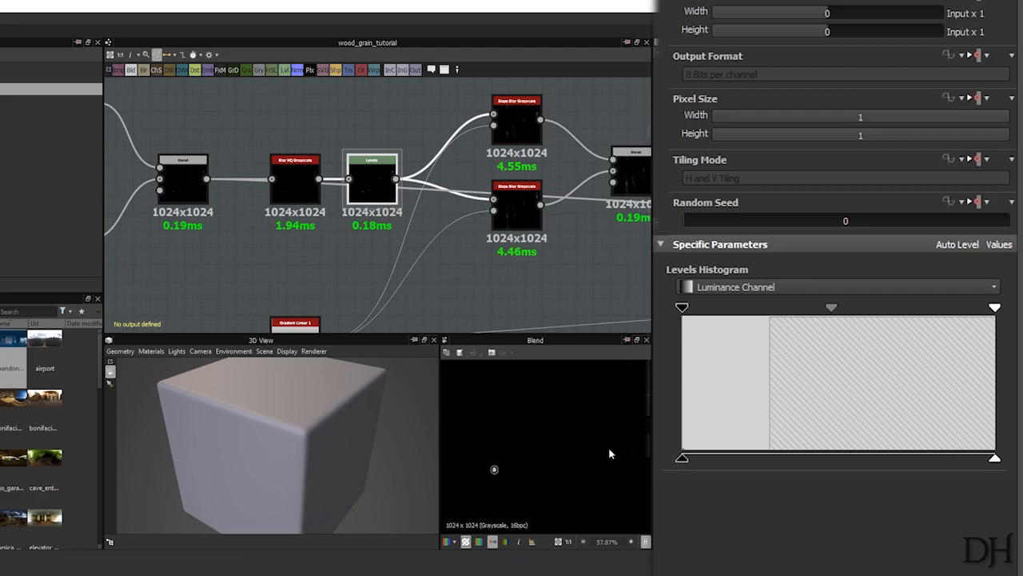
Step: Reconnect the duplicated knot-mask Levels to the final Blend's opacity input and inspect the ringed knots in the resulting grain
middle_click_drag(477, 275, 368, 249)
scroll(368, 248, "down", 4)
middle_click_drag(448, 225, 197, 175)
middle_click_drag(482, 220, 310, 205)
double_click(174, 197)
middle_click_drag(175, 198, 207, 198)
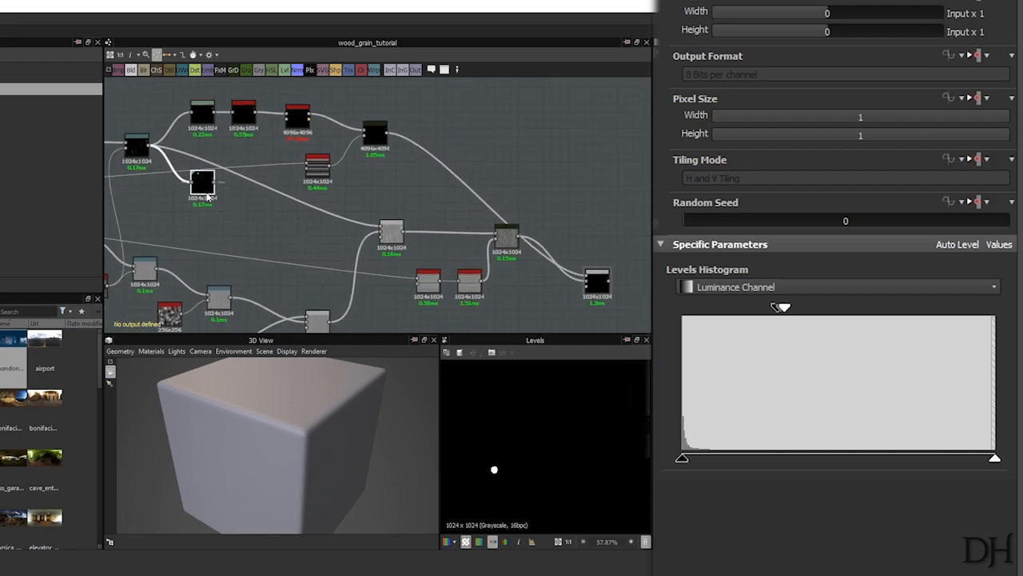
double_click(596, 284)
scroll(520, 470, "up", 5)
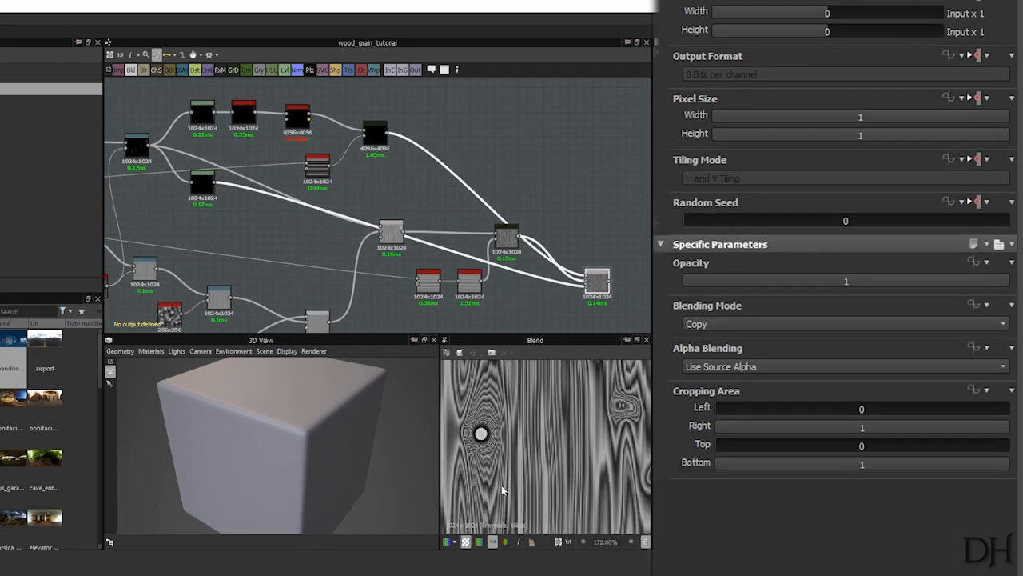
scroll(532, 469, "down", 4)
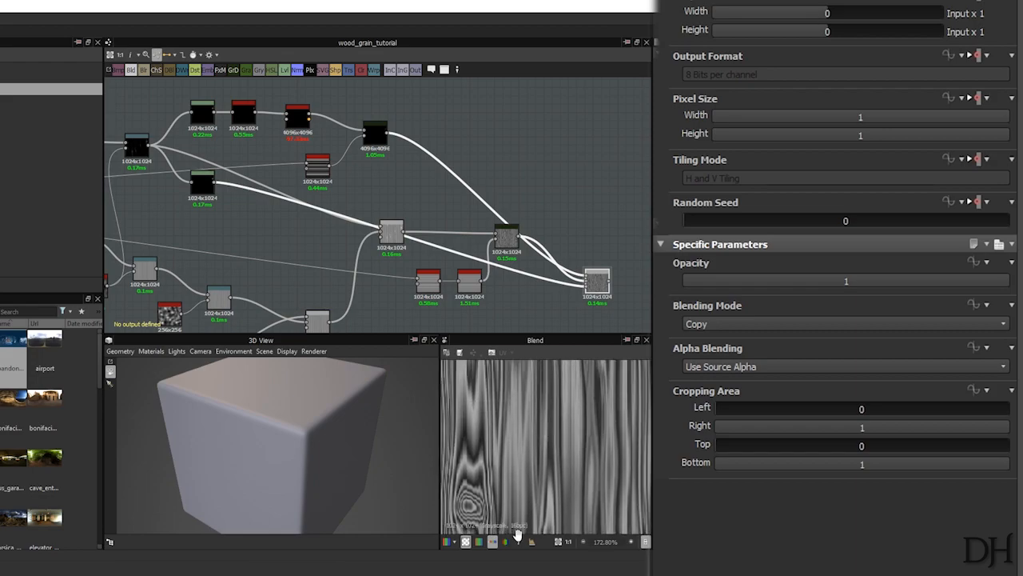
scroll(569, 454, "down", 1)
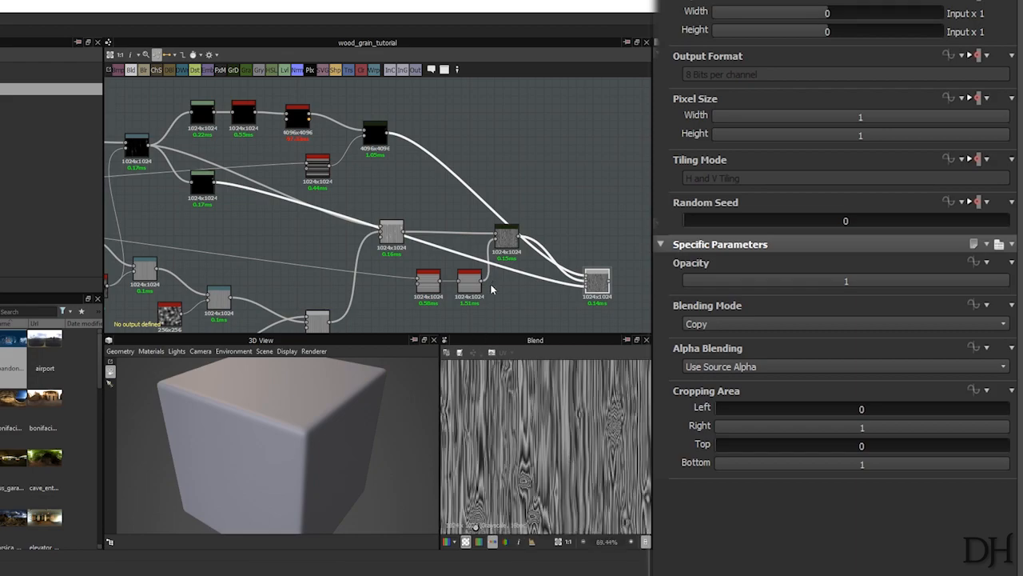
Step: Compare the Add (Linear Dodge) Blend, the Gradient (Dynamic) it feeds, and the blurred stripes used as the gradient's second input
double_click(391, 233)
scroll(558, 462, "down", 2)
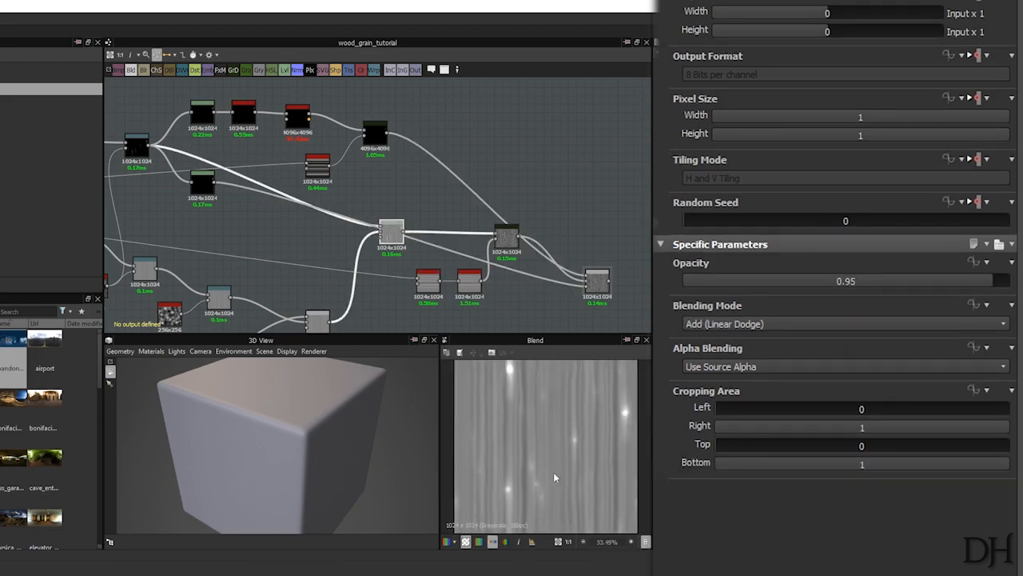
scroll(575, 423, "up", 2)
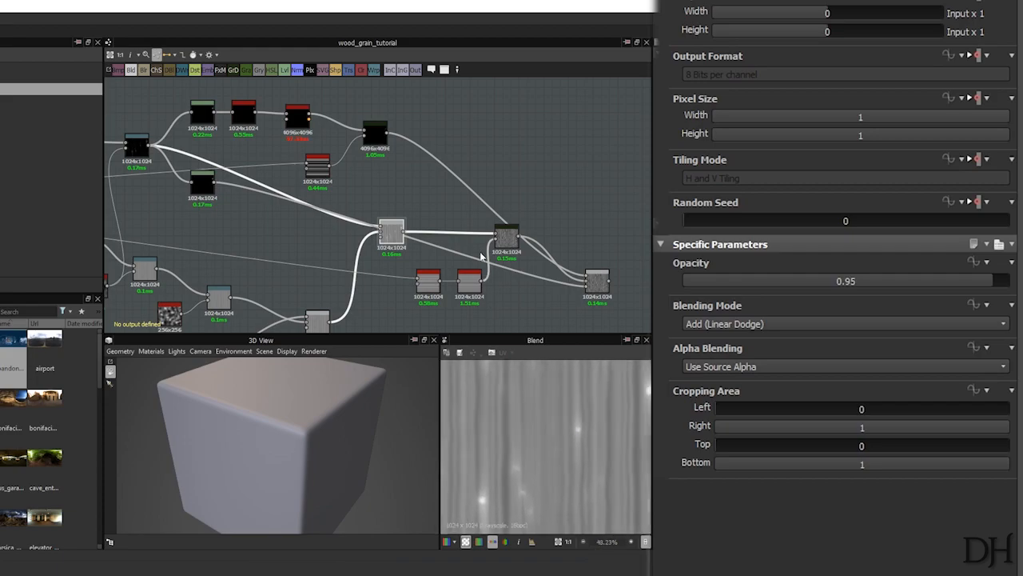
double_click(507, 235)
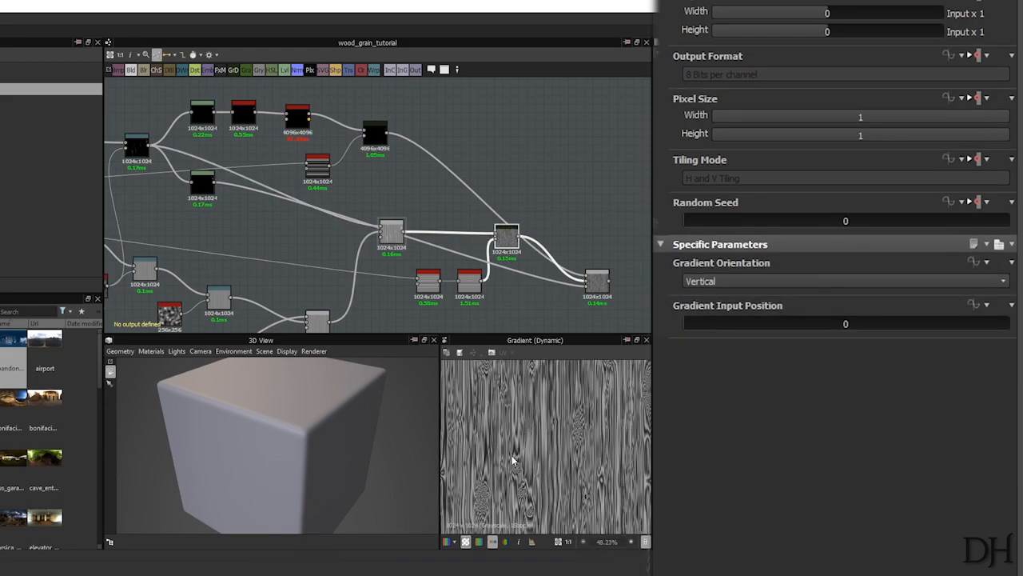
middle_click_drag(531, 425, 566, 416)
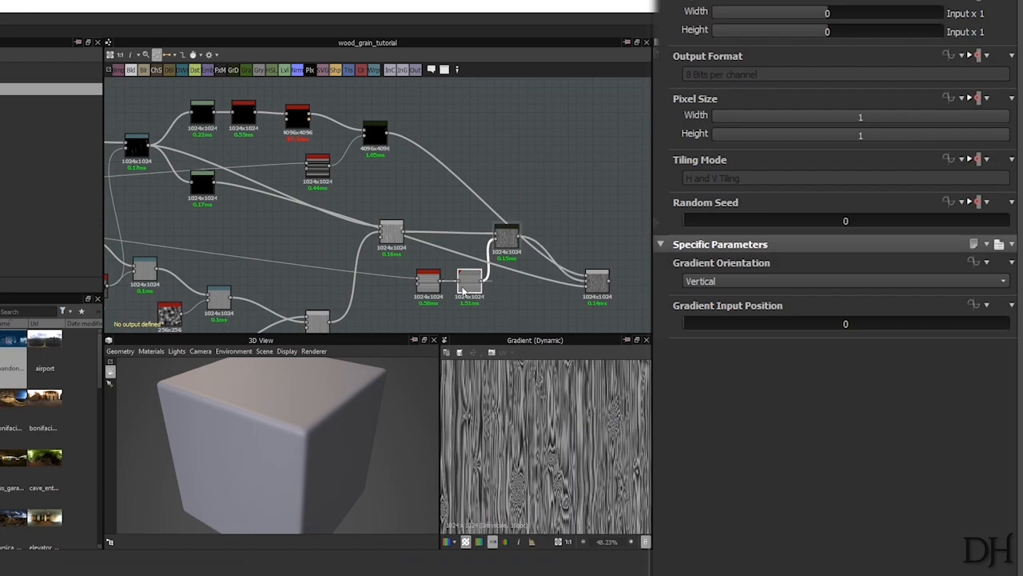
double_click(466, 285)
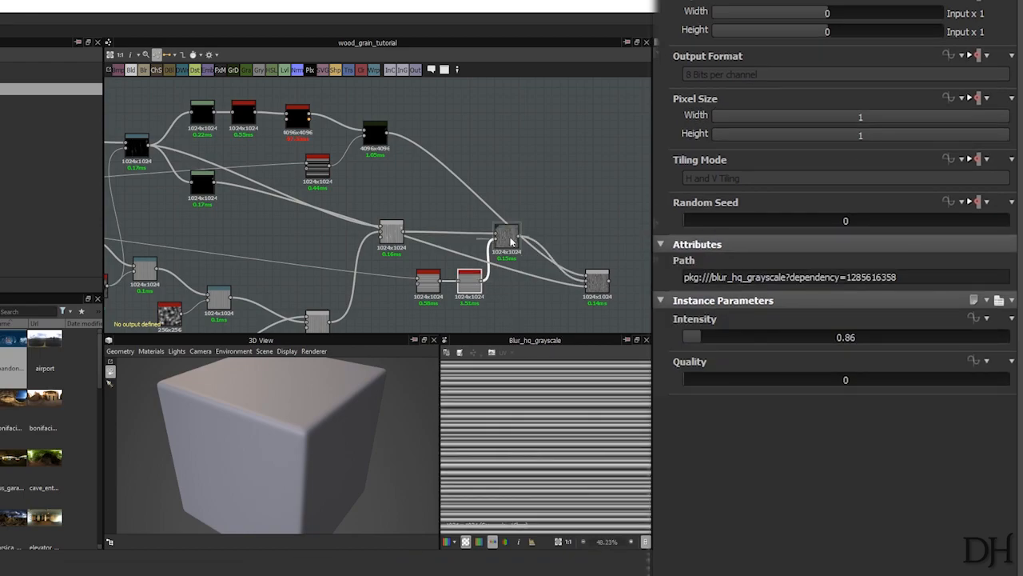
Step: Examine the Gradient (Dynamic) output up close, looking at the knots and surrounding grain lines without the masked ring detail
double_click(510, 237)
scroll(554, 478, "up", 5)
middle_click_drag(572, 501, 619, 426)
middle_click_drag(571, 449, 550, 457)
scroll(534, 461, "up", 1)
middle_click_drag(480, 450, 613, 354)
middle_click_drag(592, 481, 590, 390)
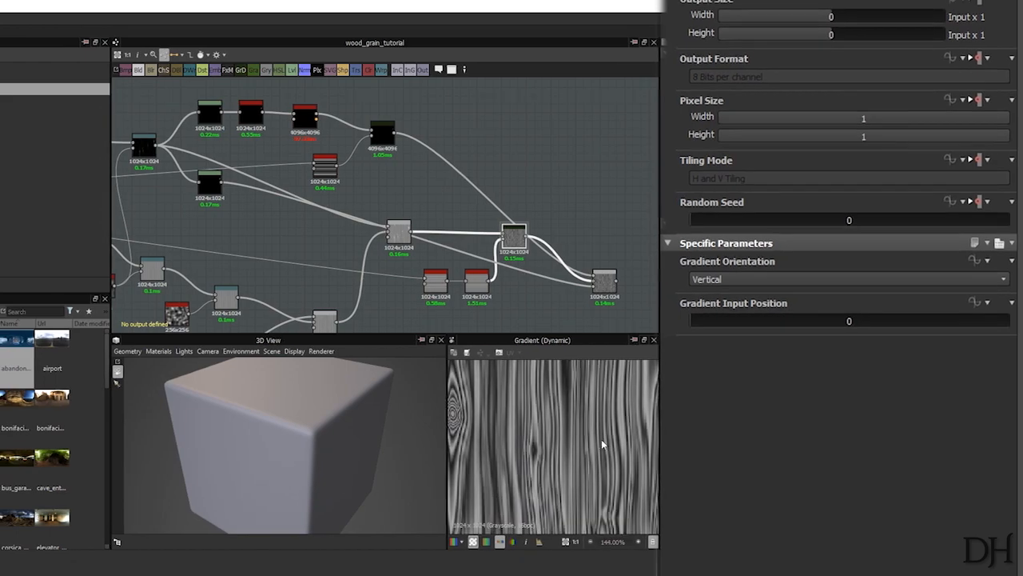
middle_click_drag(450, 423, 547, 469)
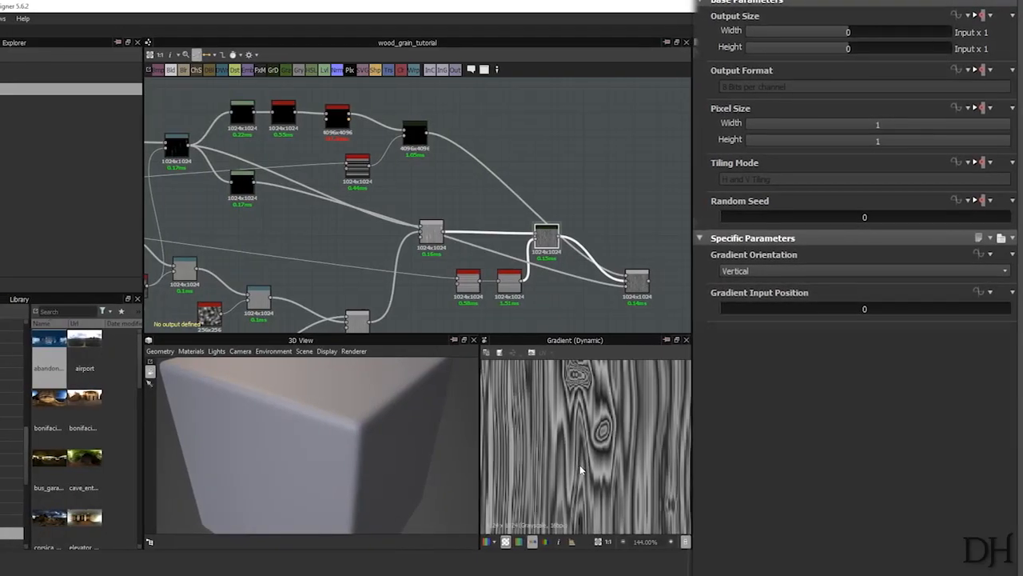
scroll(580, 460, "down", 2)
middle_click_drag(592, 408, 656, 406)
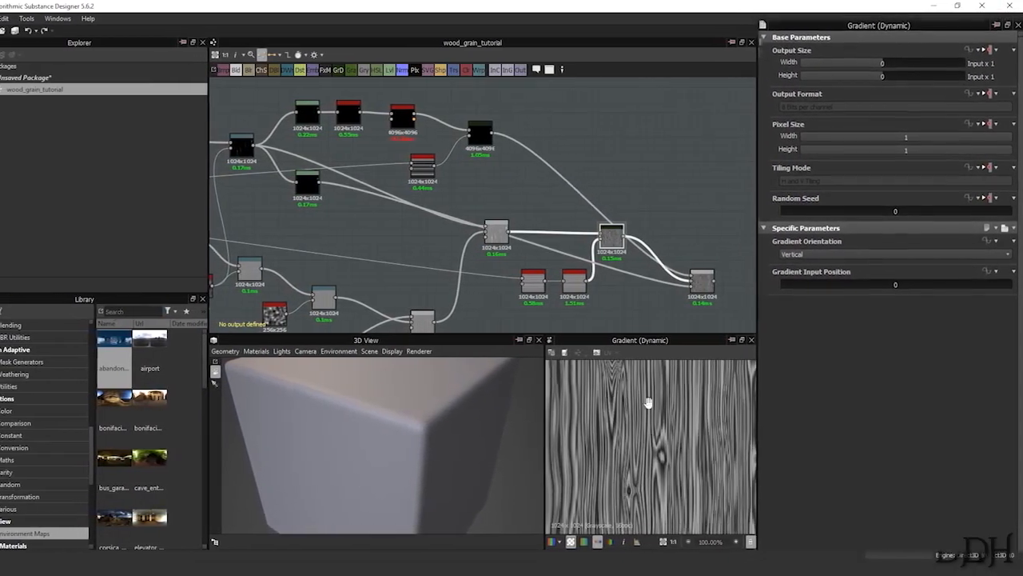